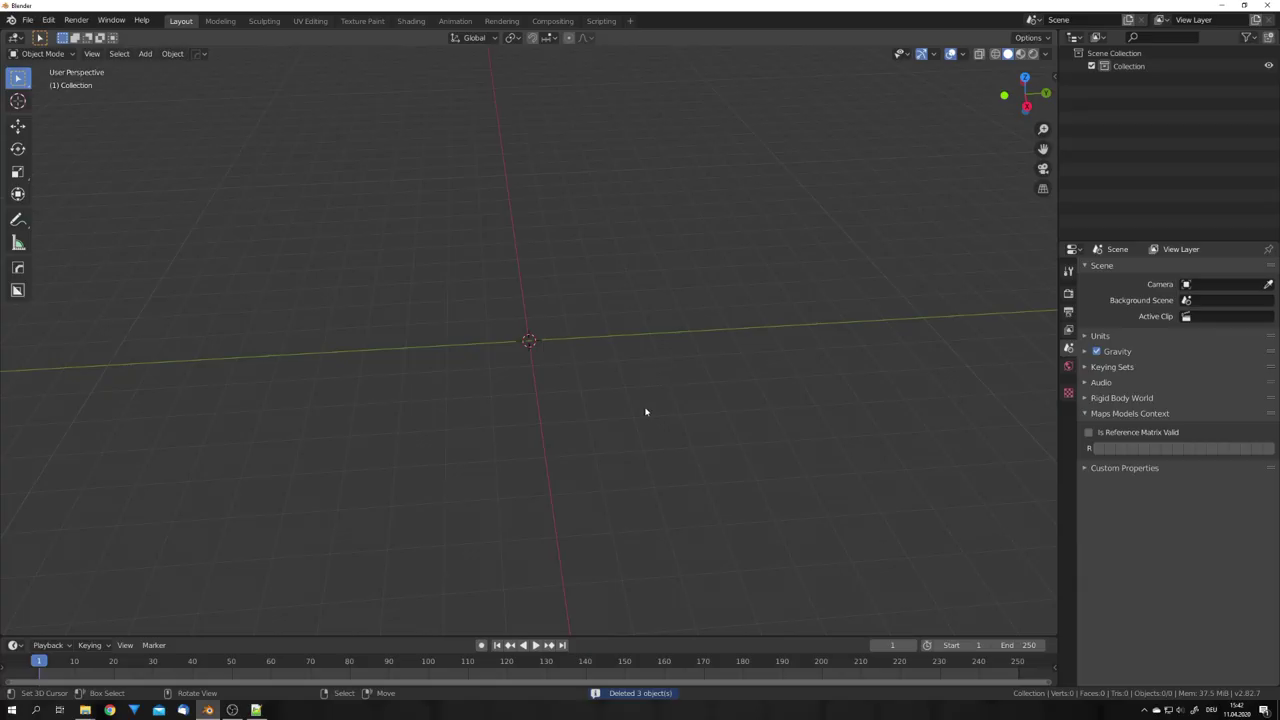
Step: Add a cylinder mesh at the world origin and set its vertex count to 6
{"action": "middle_click_drag", "start_coordinate": [646, 411], "coordinate": [626, 434]}
{"action": "key", "text": "shift+a"}
{"action": "mouse_move", "coordinate": [626, 432]}
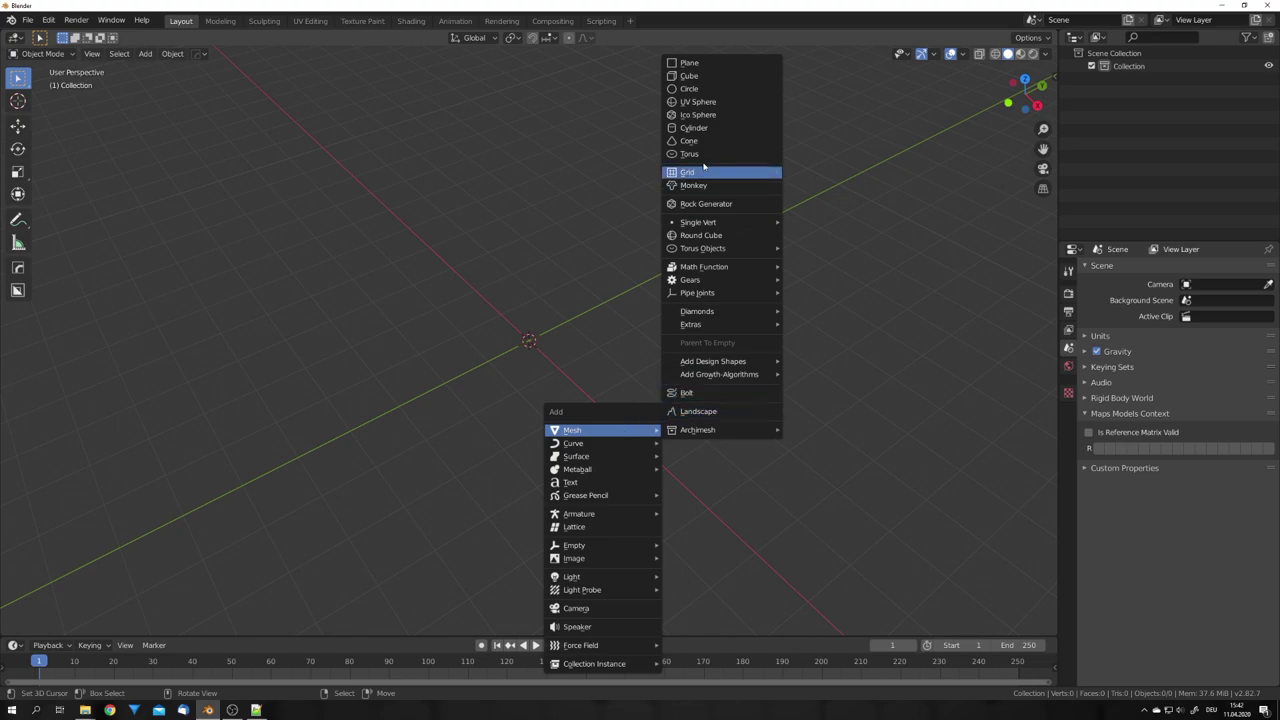
{"action": "left_click", "coordinate": [694, 128]}
{"action": "left_click", "coordinate": [113, 624]}
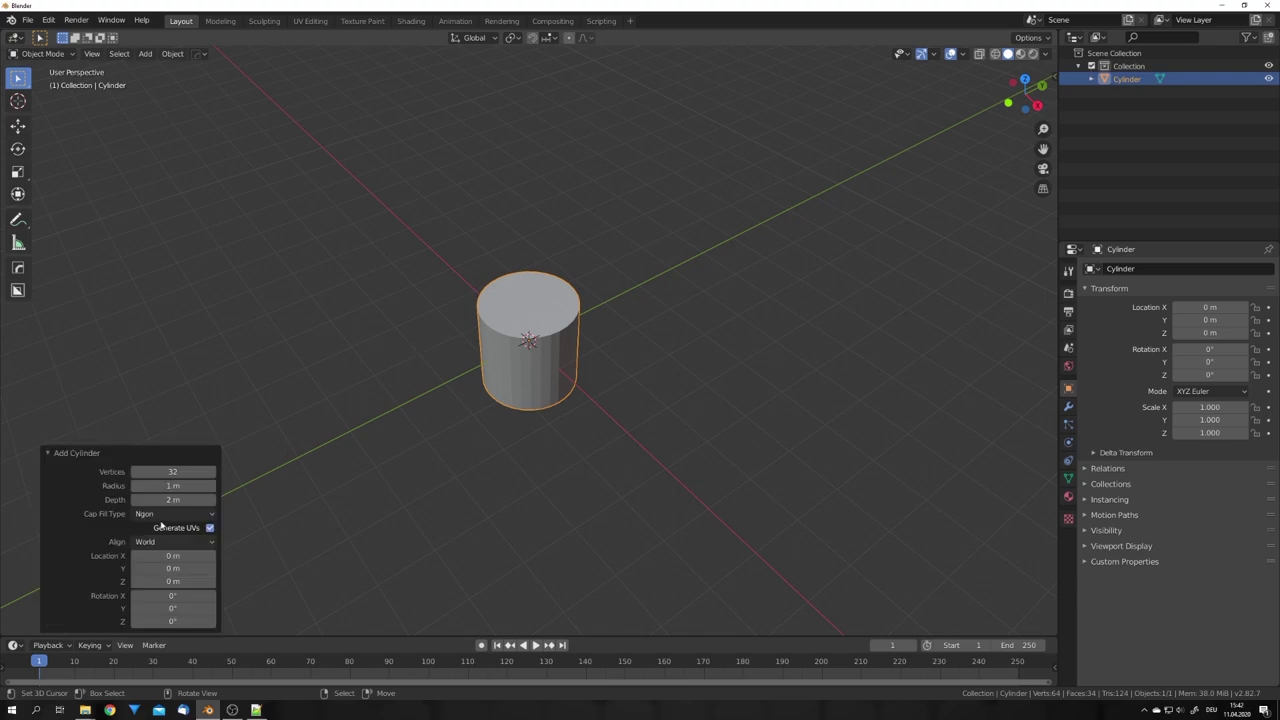
{"action": "left_click", "coordinate": [174, 471]}
{"action": "type", "text": "&"}
{"action": "key", "text": "Return"}
{"action": "type", "text": "6"}
{"action": "key", "text": "Return"}
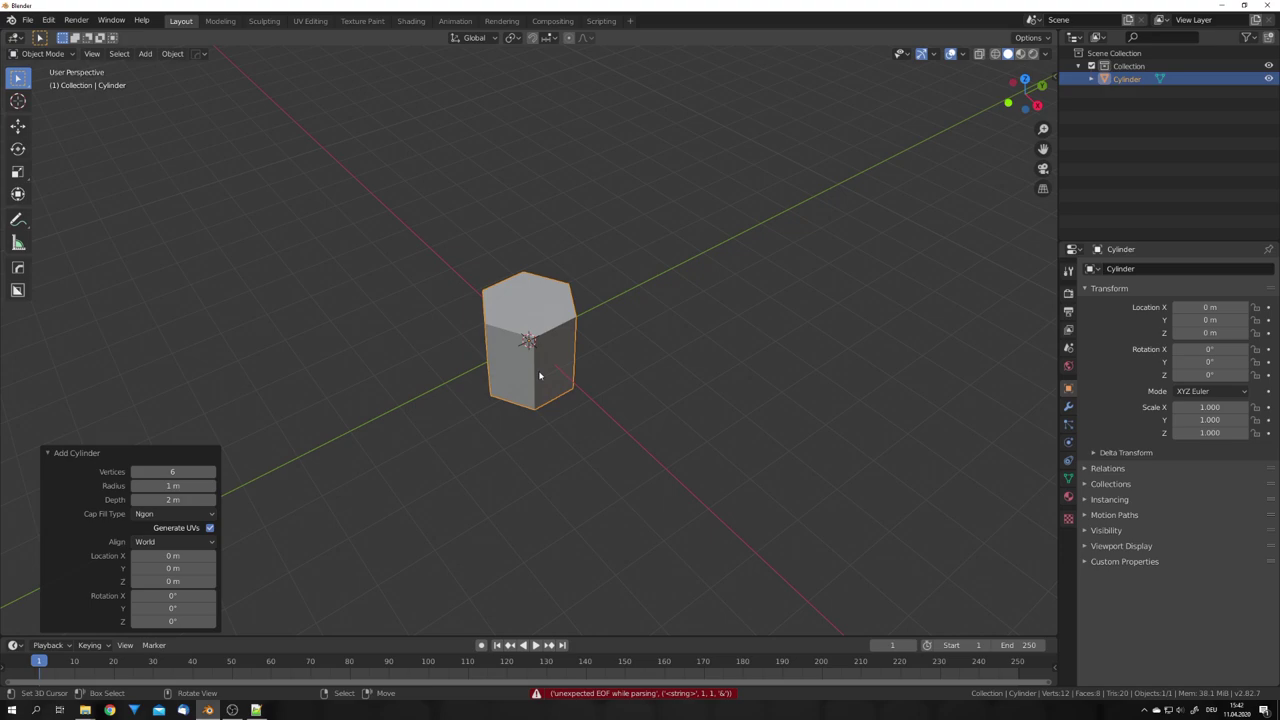
Step: Delete every face of the six-sided cylinder except the top cap, keeping a flat hexagon
{"action": "middle_click_drag", "start_coordinate": [492, 374], "coordinate": [471, 350]}
{"action": "scroll", "coordinate": [537, 398], "scroll_direction": "up", "scroll_amount": 5}
{"action": "key", "text": "Tab"}
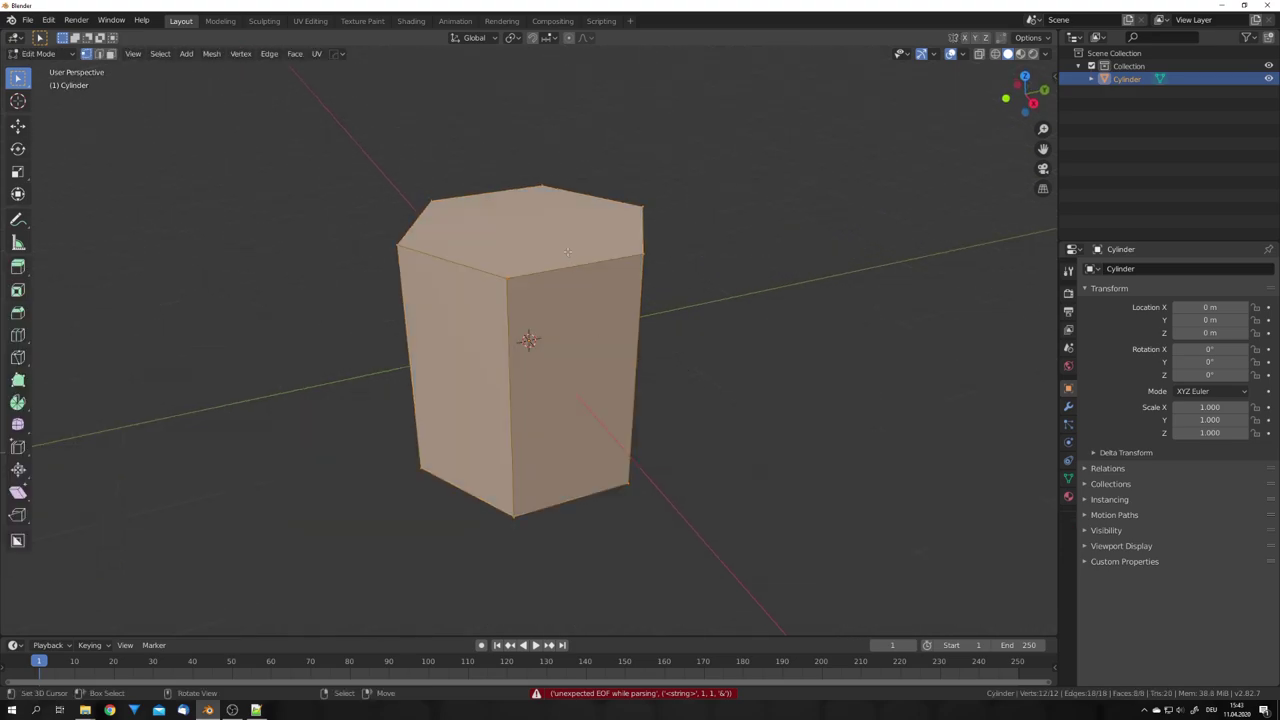
{"action": "key", "text": "3"}
{"action": "left_click", "coordinate": [562, 243]}
{"action": "key", "text": "ctrl+i"}
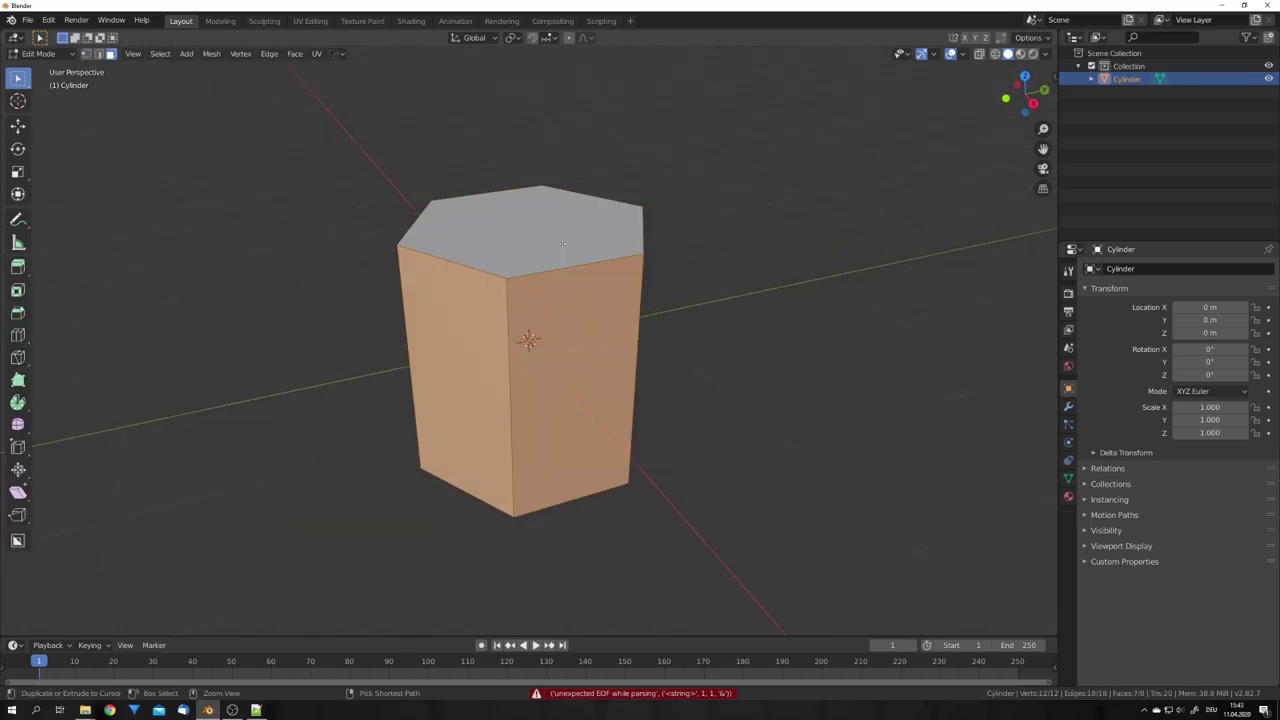
{"action": "middle_click_drag", "start_coordinate": [562, 243], "coordinate": [627, 387]}
{"action": "key", "text": "x"}
{"action": "left_click", "coordinate": [604, 324]}
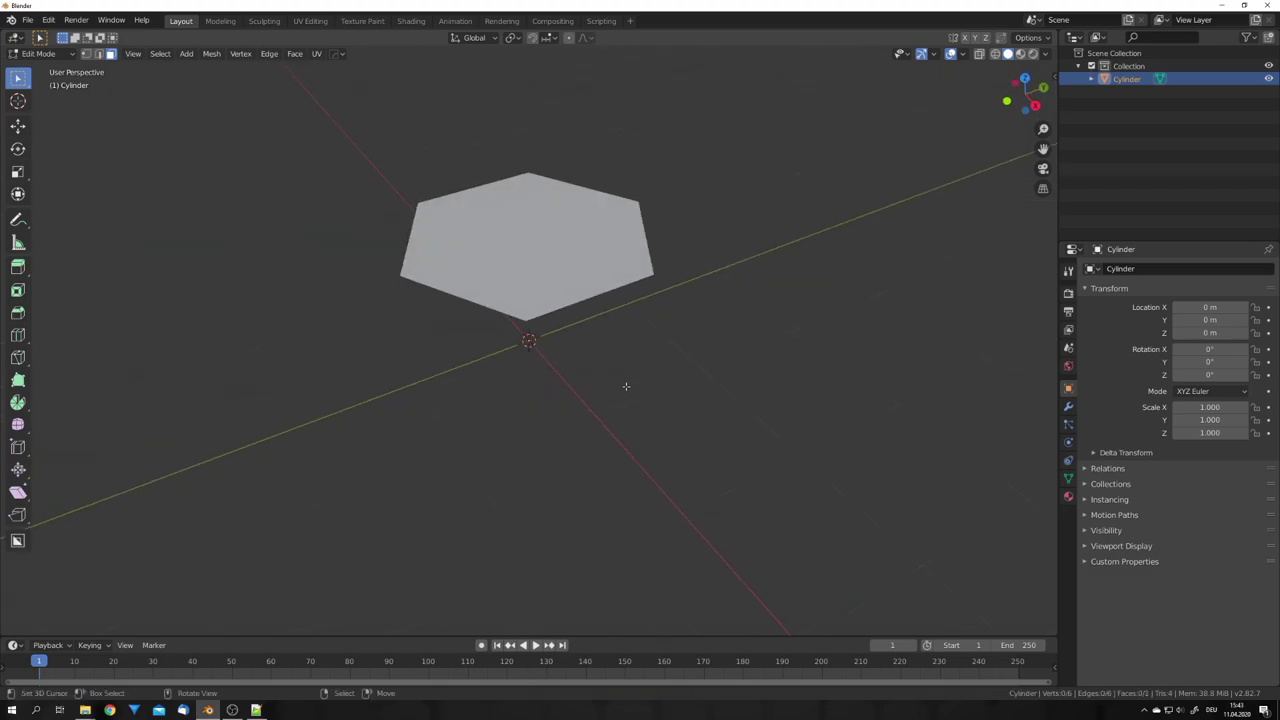
Step: Set the hexagon's origin to its geometry and clear its location to place it at the world origin
{"action": "scroll", "coordinate": [626, 386], "scroll_direction": "down", "scroll_amount": 5}
{"action": "key", "text": "Tab"}
{"action": "scroll", "coordinate": [560, 399], "scroll_direction": "up", "scroll_amount": 5}
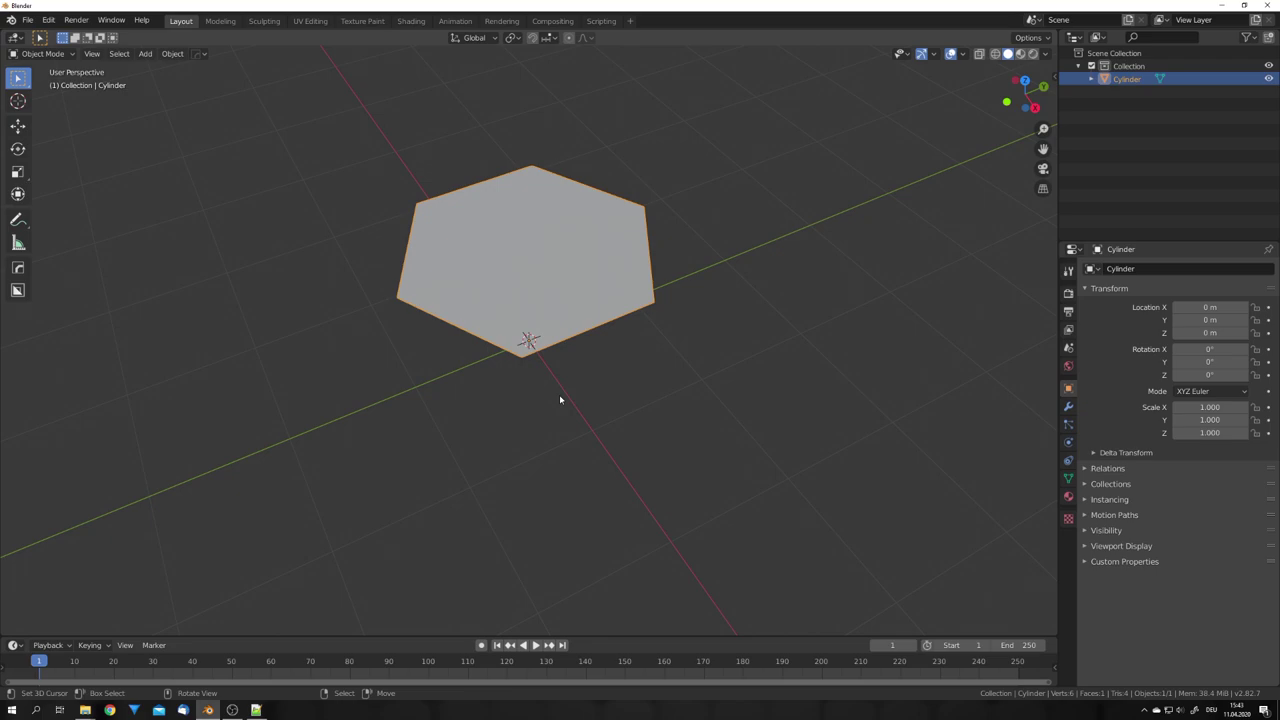
{"action": "left_click", "coordinate": [175, 53]}
{"action": "mouse_move", "coordinate": [200, 81]}
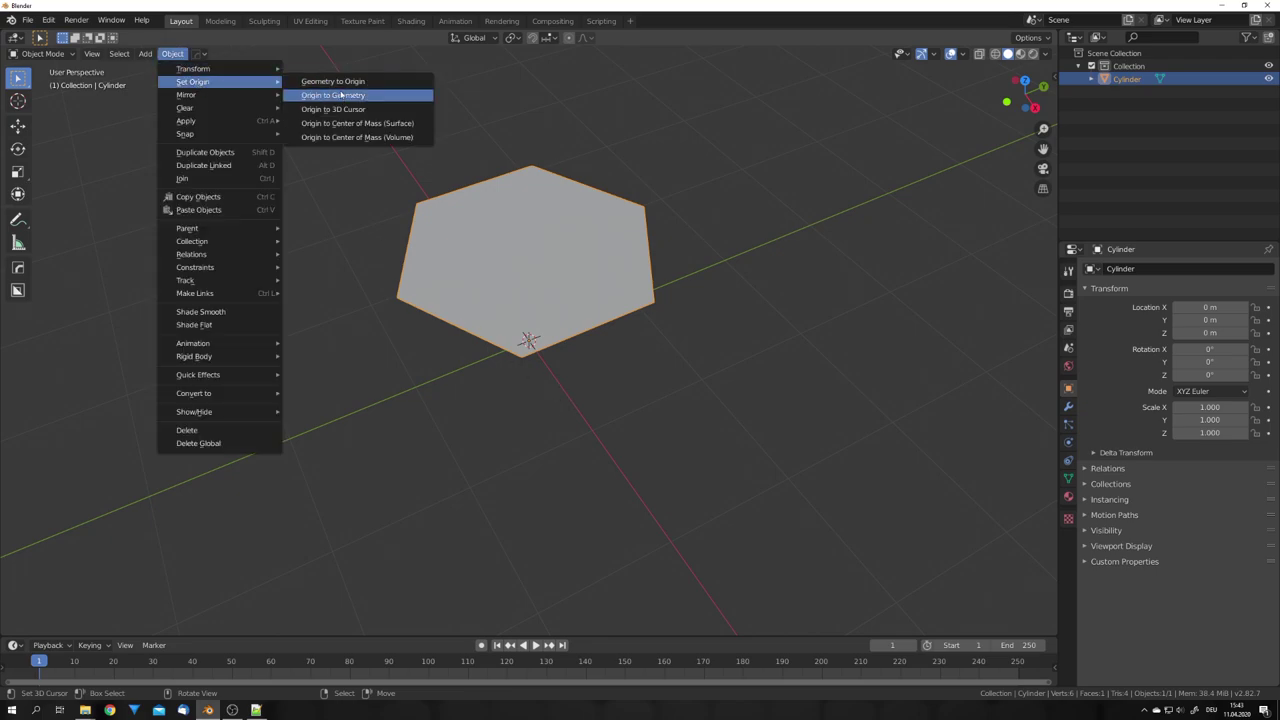
{"action": "left_click", "coordinate": [343, 95]}
{"action": "middle_click_drag", "start_coordinate": [540, 280], "coordinate": [572, 306]}
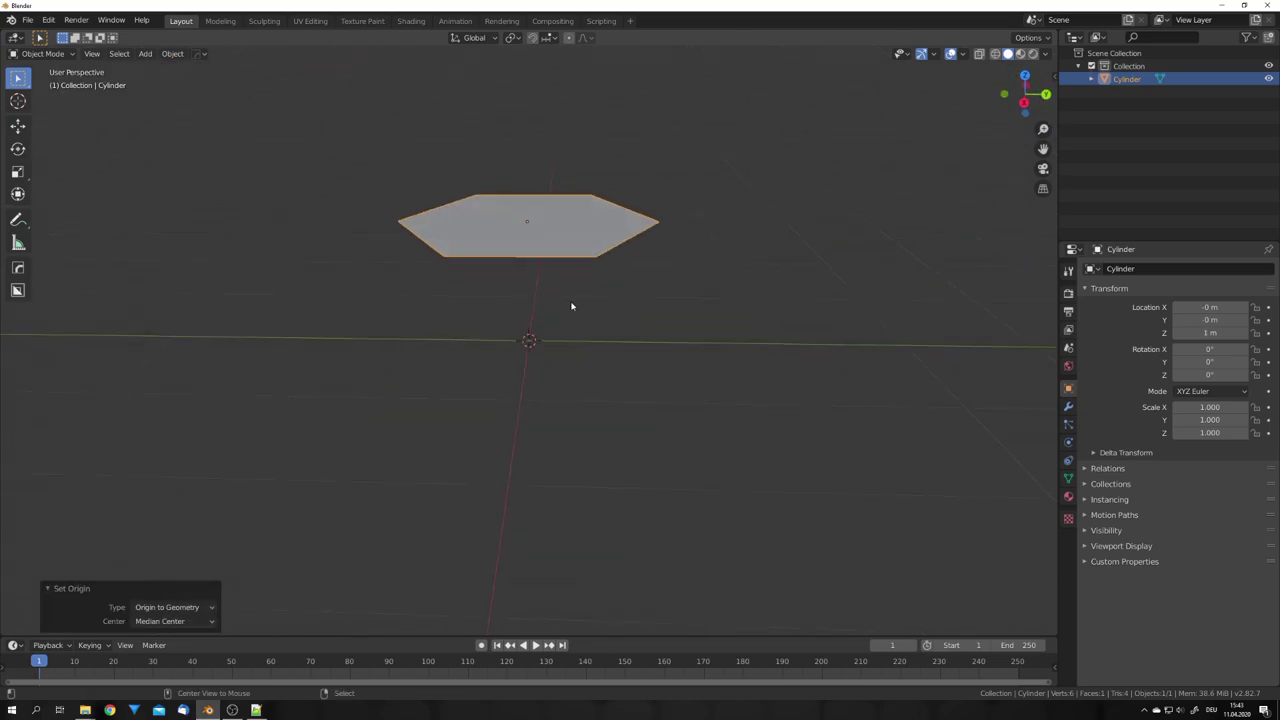
{"action": "key", "text": "alt+g"}
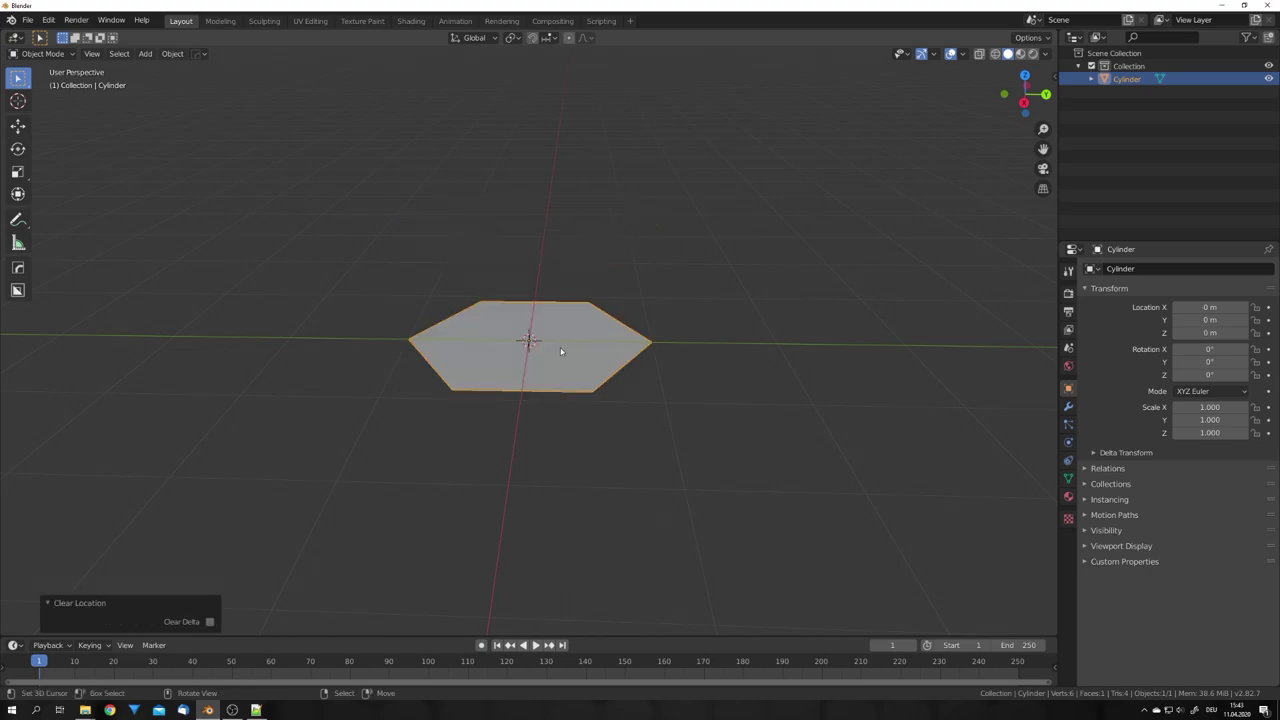
Step: Add an Array modifier to the hexagon with a fixed count of 25
{"action": "scroll", "coordinate": [567, 389], "scroll_direction": "up", "scroll_amount": 4}
{"action": "mouse_move", "coordinate": [558, 350]}
{"action": "middle_mouse_down"}
{"action": "mouse_move", "coordinate": [567, 389]}
{"action": "mouse_move", "coordinate": [545, 372]}
{"action": "middle_mouse_up"}
{"action": "middle_click_drag", "start_coordinate": [545, 372], "coordinate": [561, 404]}
{"action": "scroll", "coordinate": [560, 403], "scroll_direction": "down", "scroll_amount": 5}
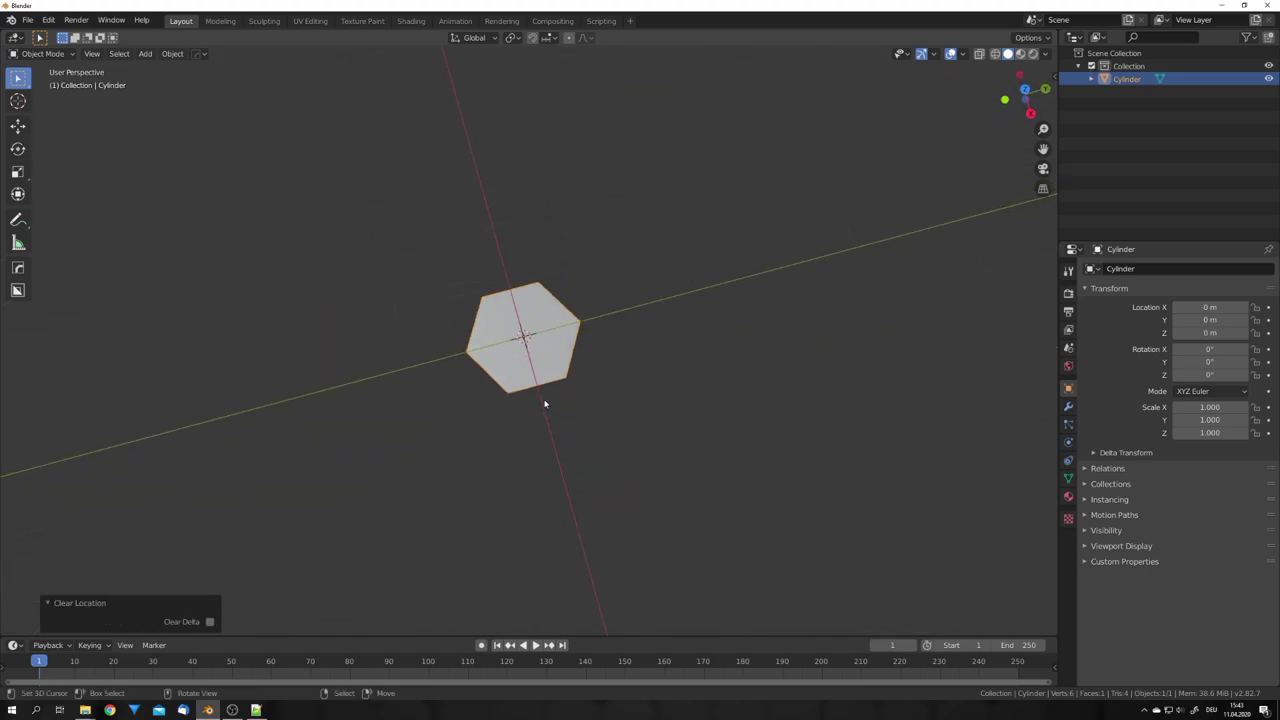
{"action": "scroll", "coordinate": [556, 337], "scroll_direction": "down", "scroll_amount": 5}
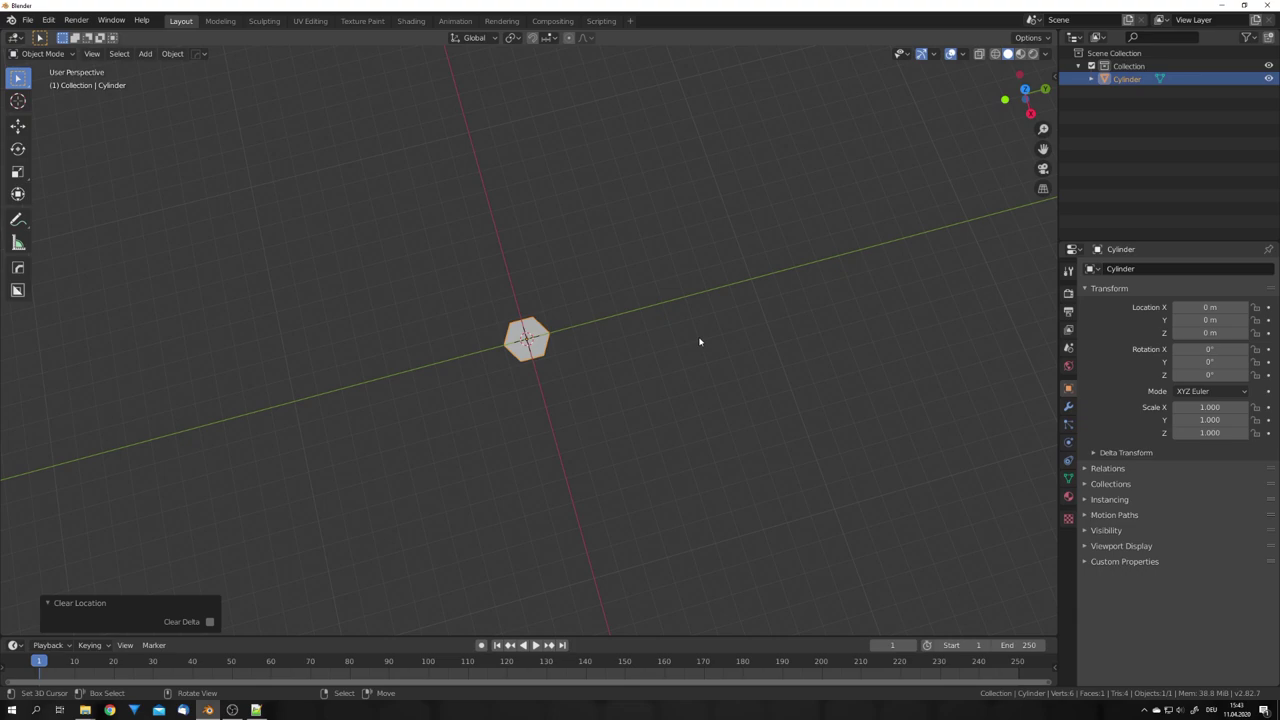
{"action": "middle_click_drag", "start_coordinate": [538, 367], "coordinate": [877, 363]}
{"action": "left_click", "coordinate": [1068, 406]}
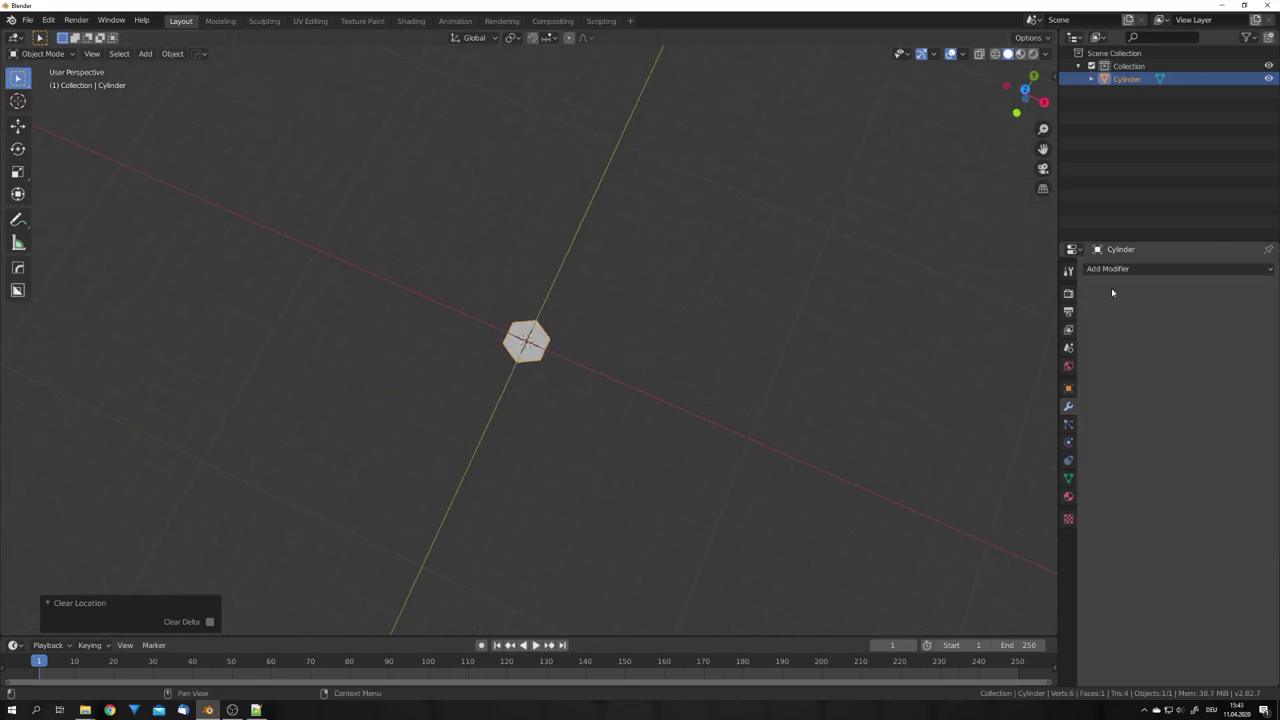
{"action": "left_click", "coordinate": [1123, 269]}
{"action": "left_click", "coordinate": [1005, 298]}
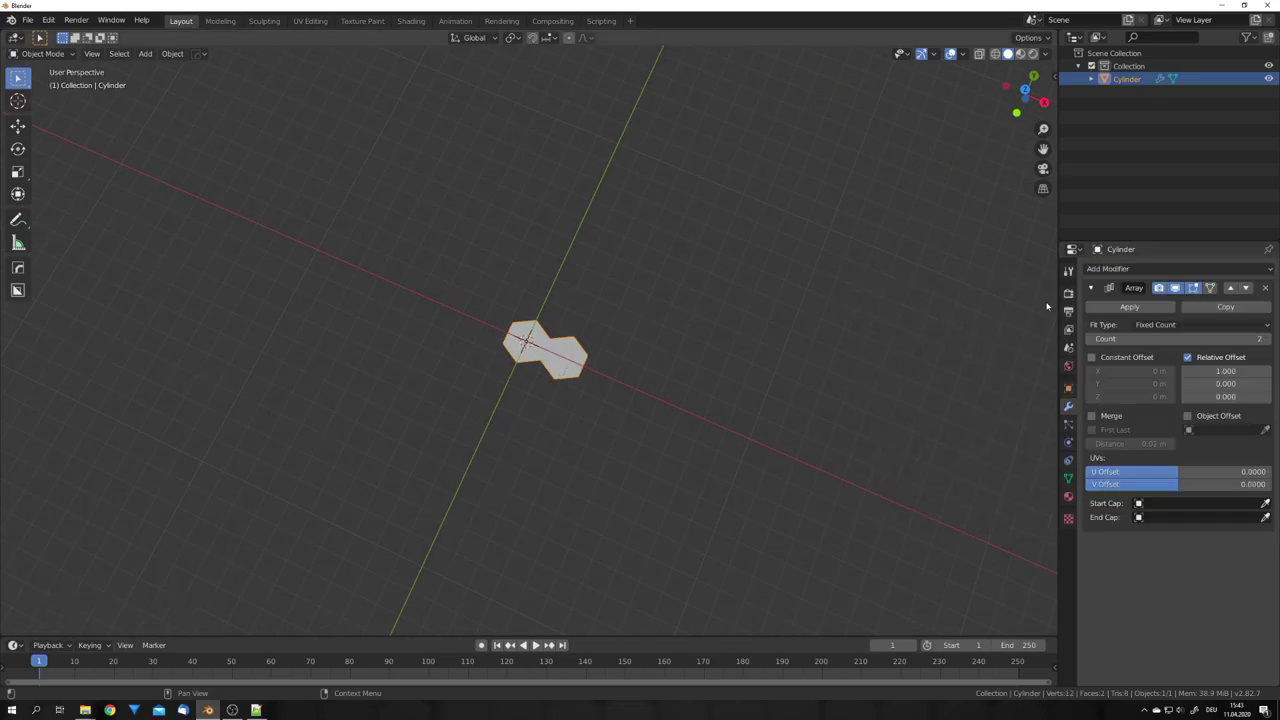
{"action": "left_click", "coordinate": [1201, 339]}
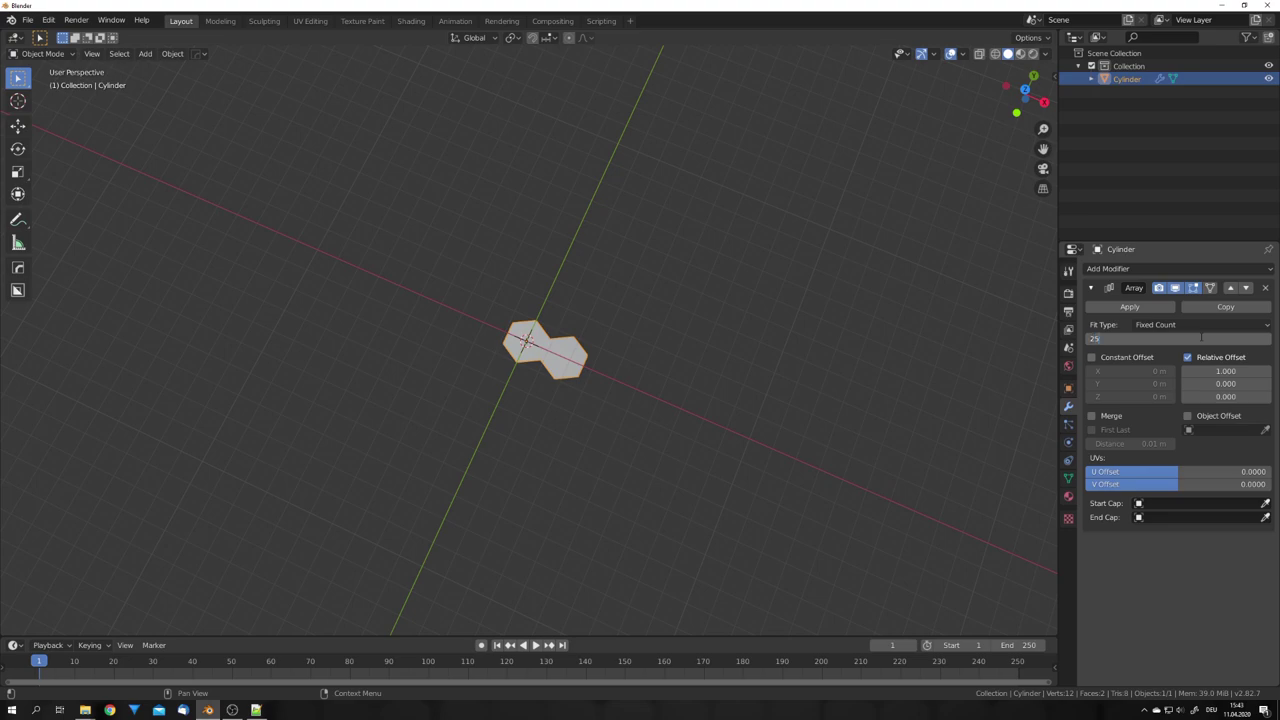
{"action": "key", "text": "Return"}
Step: Enable Merge on the Array modifier that forms the row of hexagons
{"action": "middle_click_drag", "start_coordinate": [868, 380], "coordinate": [812, 388]}
{"action": "scroll", "coordinate": [894, 389], "scroll_direction": "down", "scroll_amount": 3}
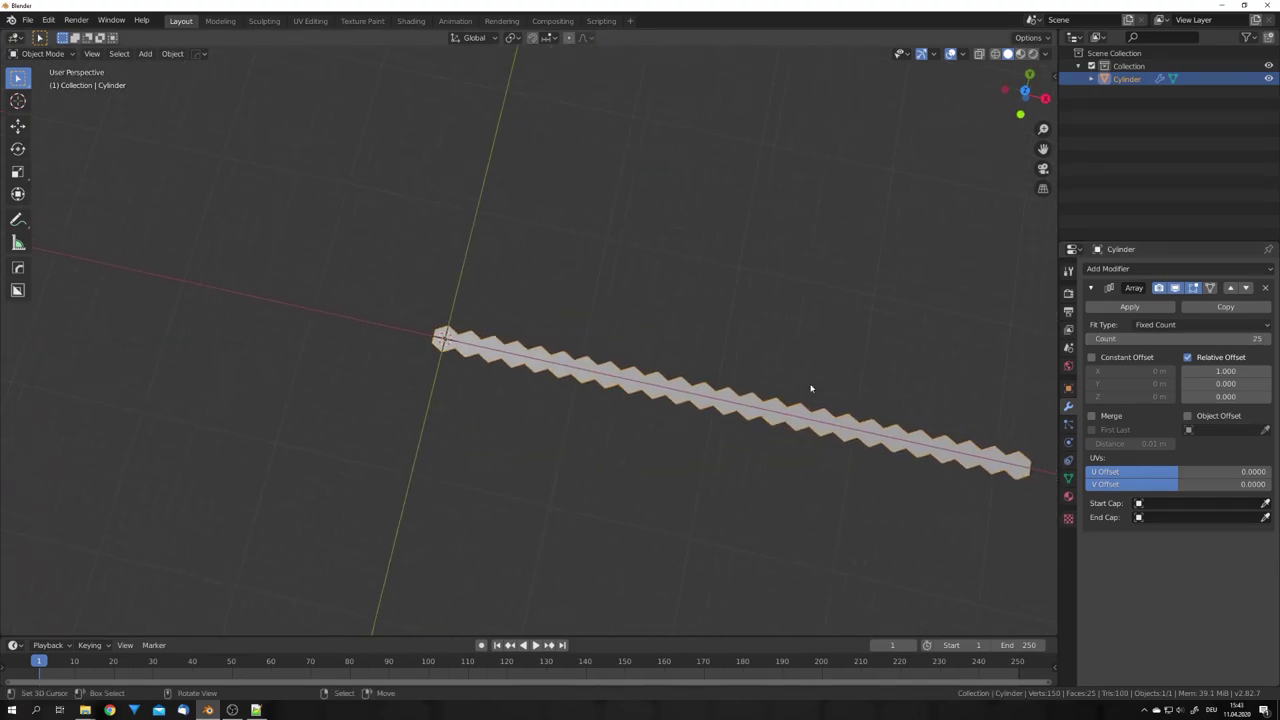
{"action": "left_click", "coordinate": [1153, 268]}
{"action": "left_click", "coordinate": [1091, 415]}
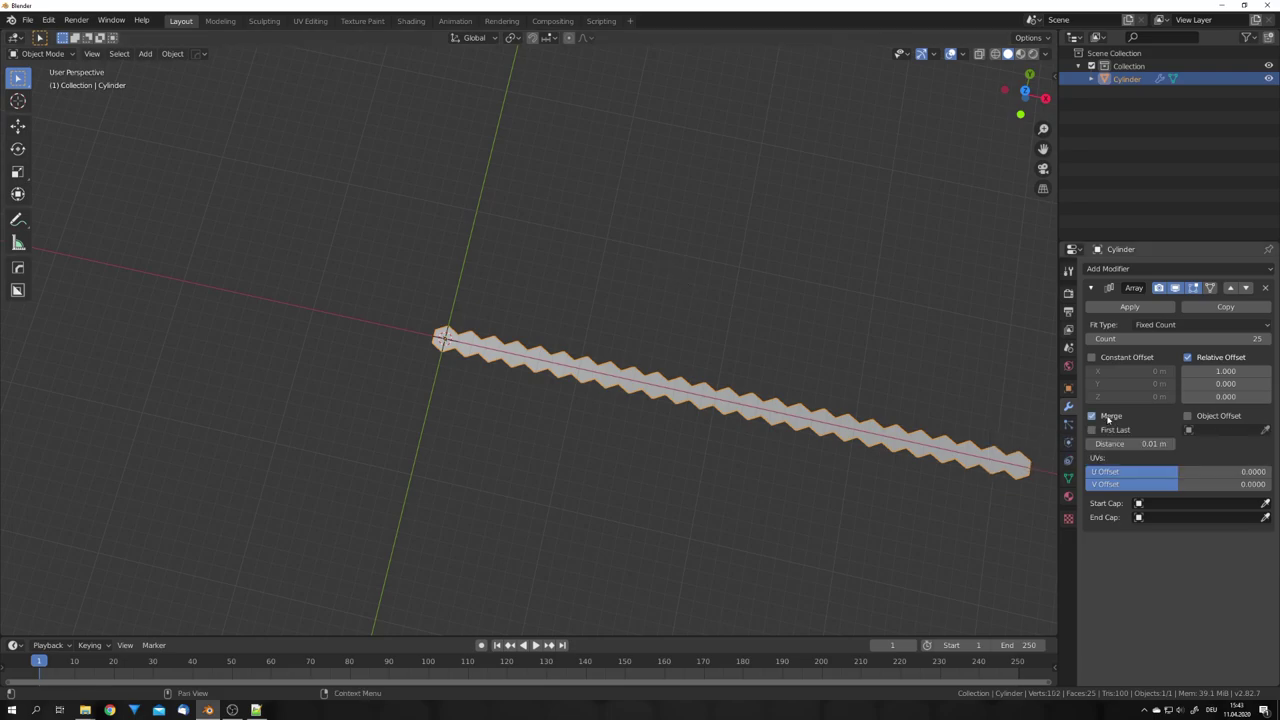
Step: Add a second Array modifier with a relative offset of 0.02 in X and 0.75 in Y
{"action": "middle_click_drag", "start_coordinate": [900, 440], "coordinate": [558, 421]}
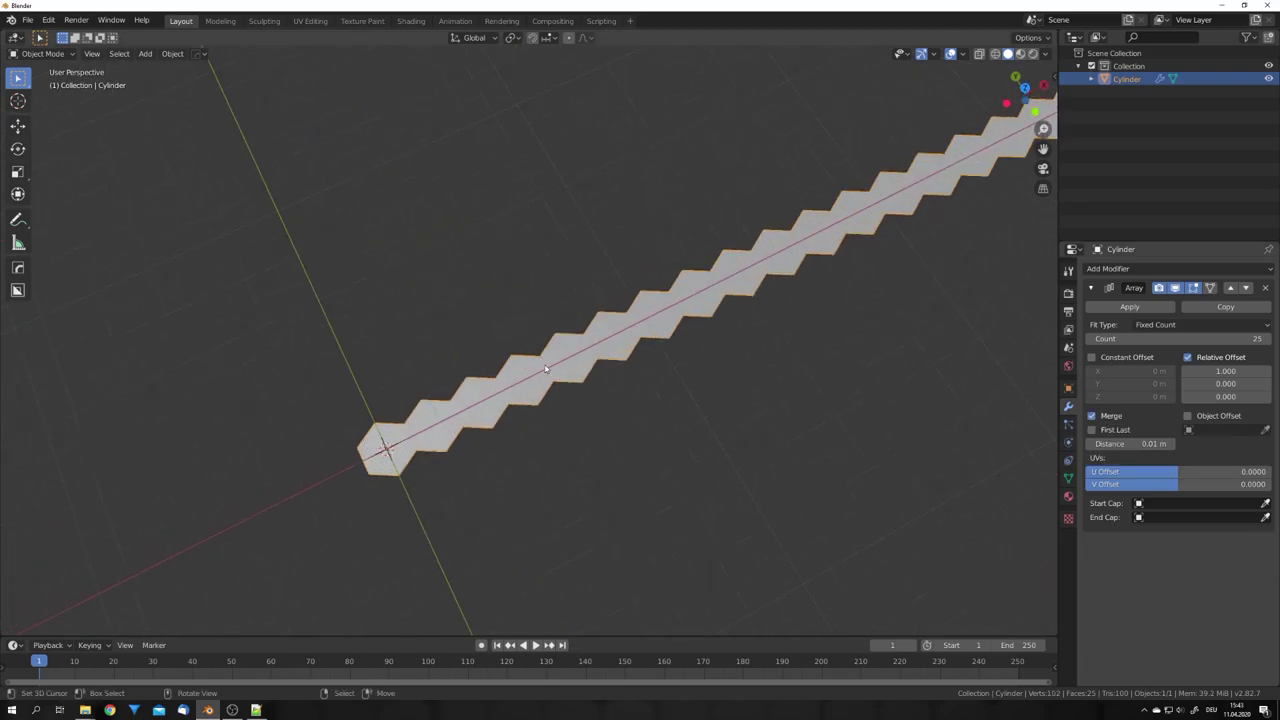
{"action": "left_click", "coordinate": [1110, 269]}
{"action": "left_click", "coordinate": [1020, 301]}
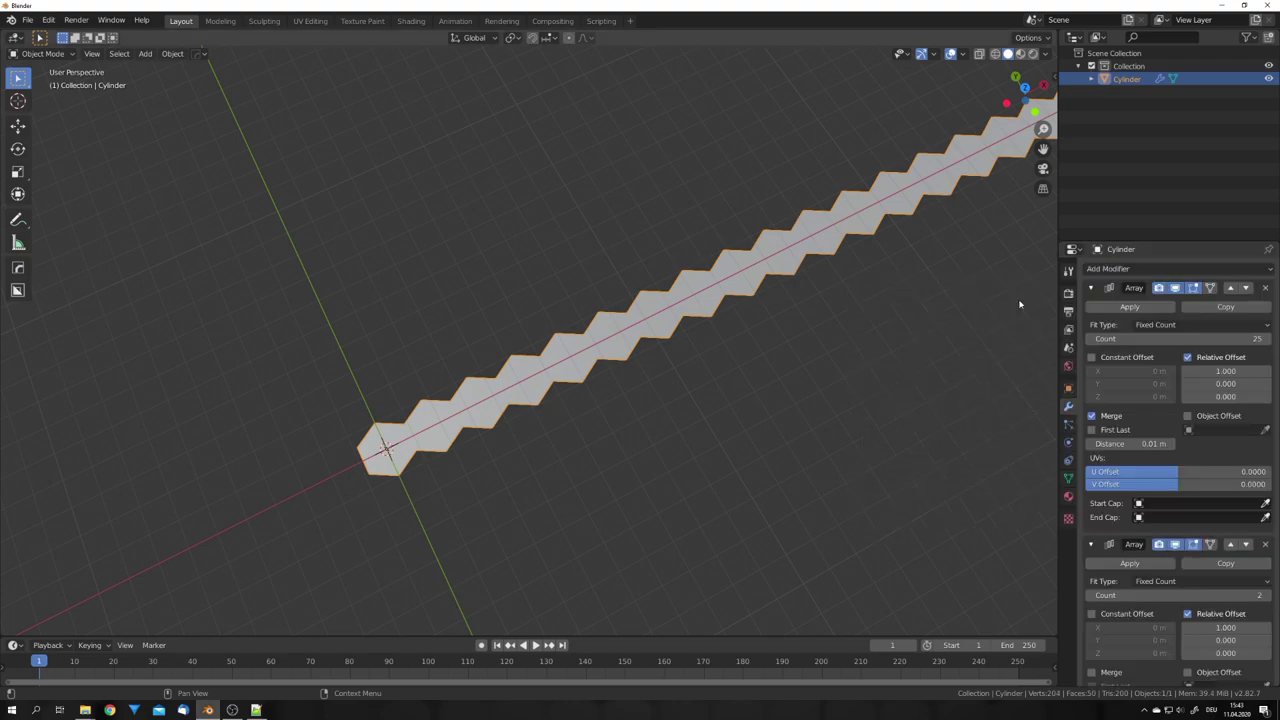
{"action": "left_click", "coordinate": [1090, 287]}
{"action": "left_click", "coordinate": [1226, 393]}
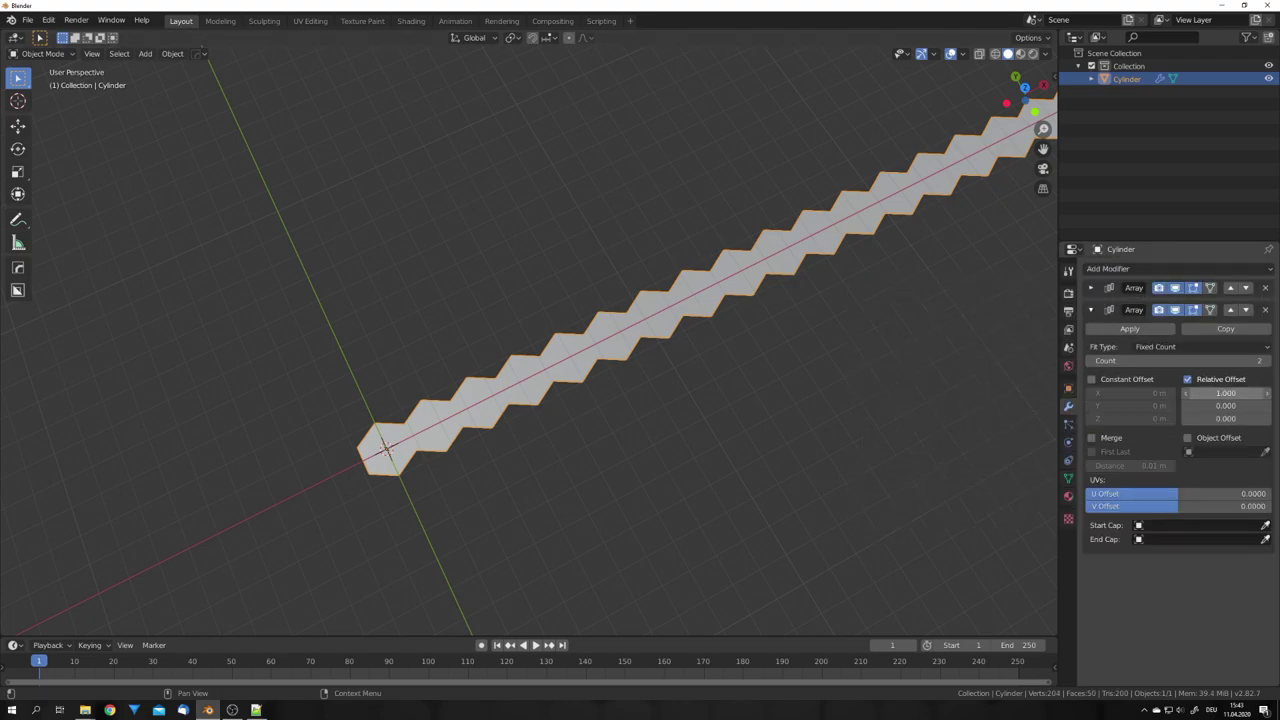
{"action": "type", "text": "0.02"}
{"action": "key", "text": "Return"}
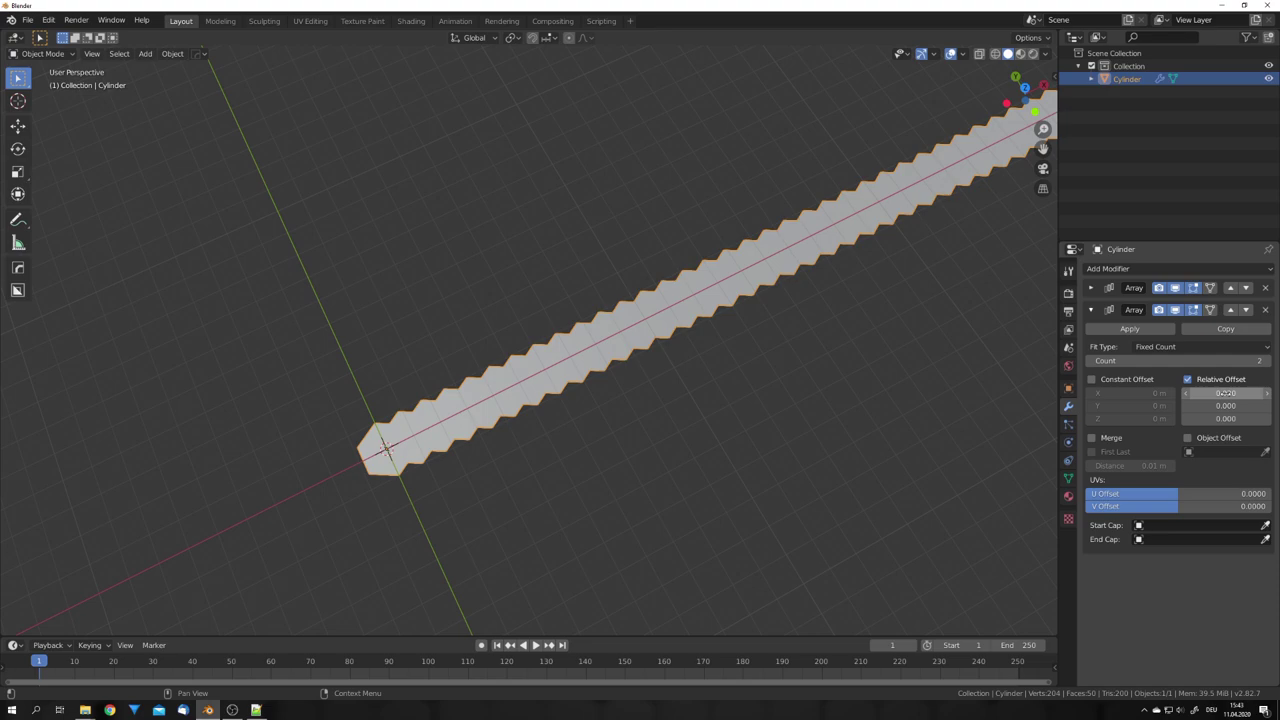
{"action": "left_click", "coordinate": [1227, 405]}
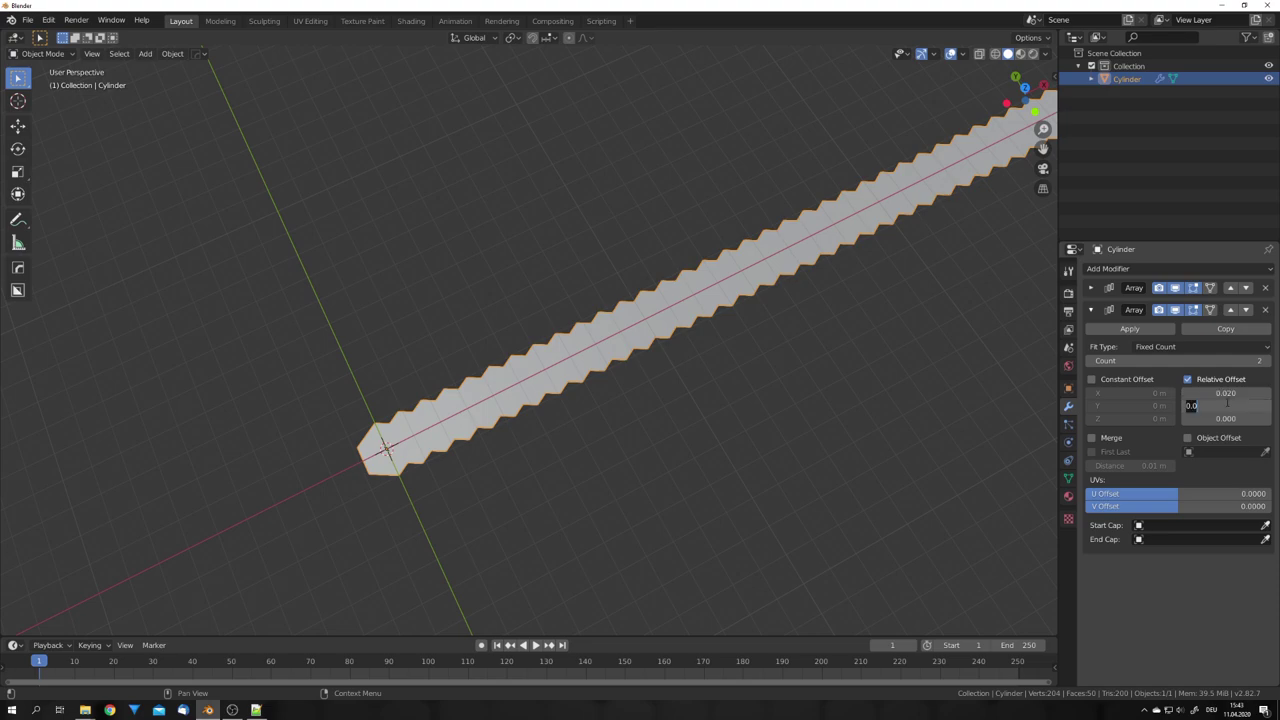
{"action": "type", "text": ".75"}
{"action": "key", "text": "Return"}
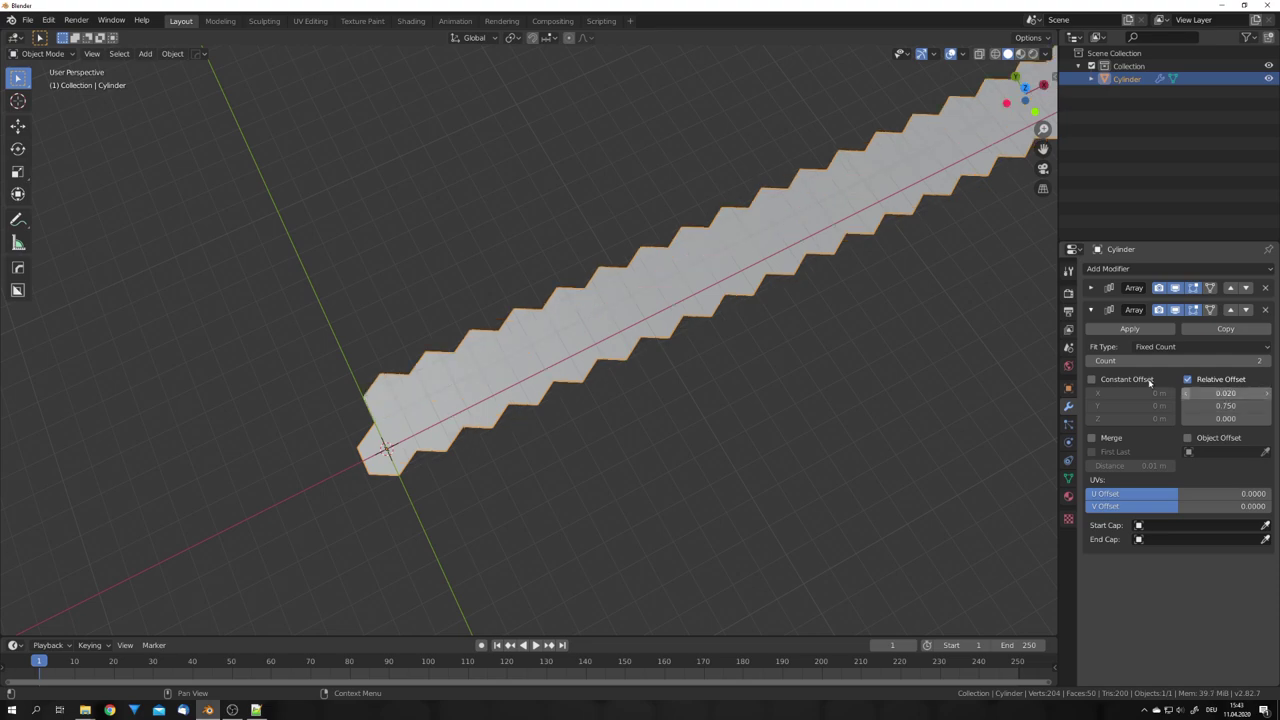
Step: Switch the viewport to wireframe shading and check how the two hexagon rows fit together
{"action": "middle_click_drag", "start_coordinate": [640, 360], "coordinate": [714, 352]}
{"action": "key", "text": "z"}
{"action": "left_click", "coordinate": [584, 357]}
{"action": "scroll", "coordinate": [580, 410], "scroll_direction": "up", "scroll_amount": 6}
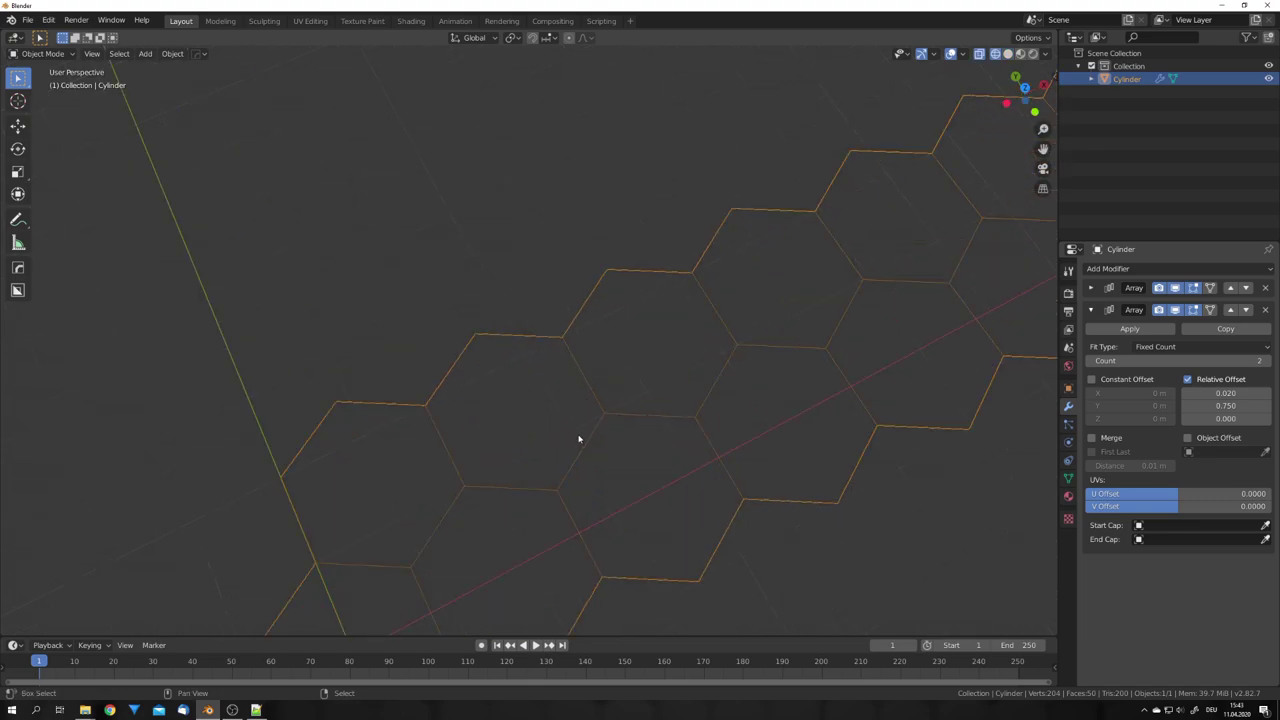
{"action": "mouse_move", "coordinate": [580, 440]}
{"action": "middle_mouse_down"}
{"action": "mouse_move", "coordinate": [643, 369]}
{"action": "mouse_move", "coordinate": [711, 360]}
{"action": "middle_mouse_up"}
{"action": "scroll", "coordinate": [711, 360], "scroll_direction": "down", "scroll_amount": 6}
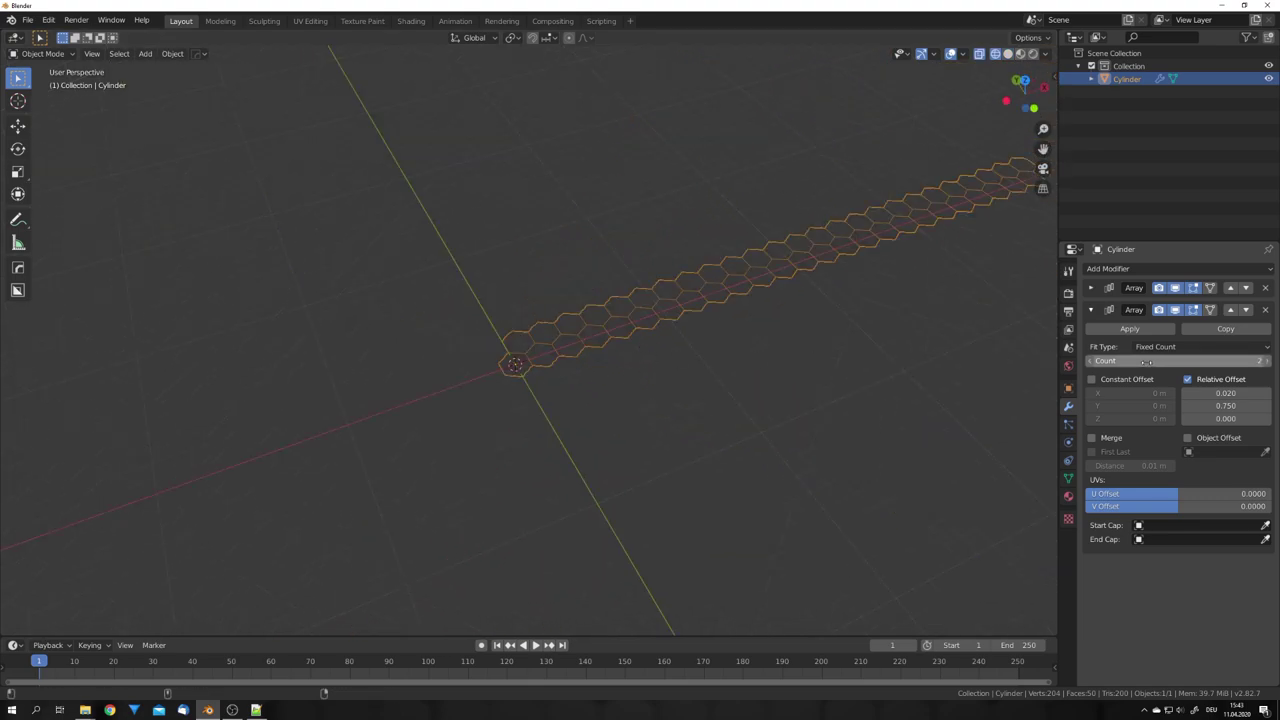
{"action": "left_click_drag", "start_coordinate": [1179, 361], "coordinate": [802, 363]}
{"action": "scroll", "coordinate": [803, 364], "scroll_direction": "up", "scroll_amount": 5}
{"action": "middle_click_drag", "start_coordinate": [610, 350], "coordinate": [577, 364]}
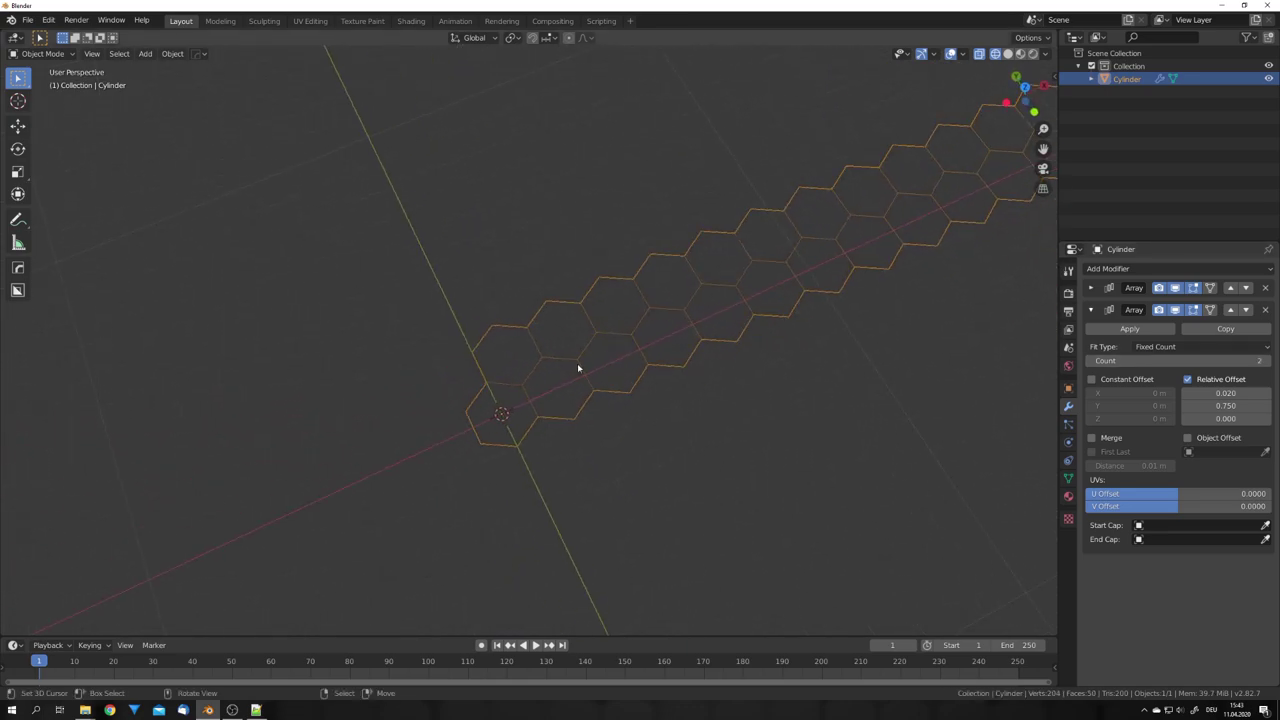
{"action": "scroll", "coordinate": [538, 333], "scroll_direction": "down", "scroll_amount": 4}
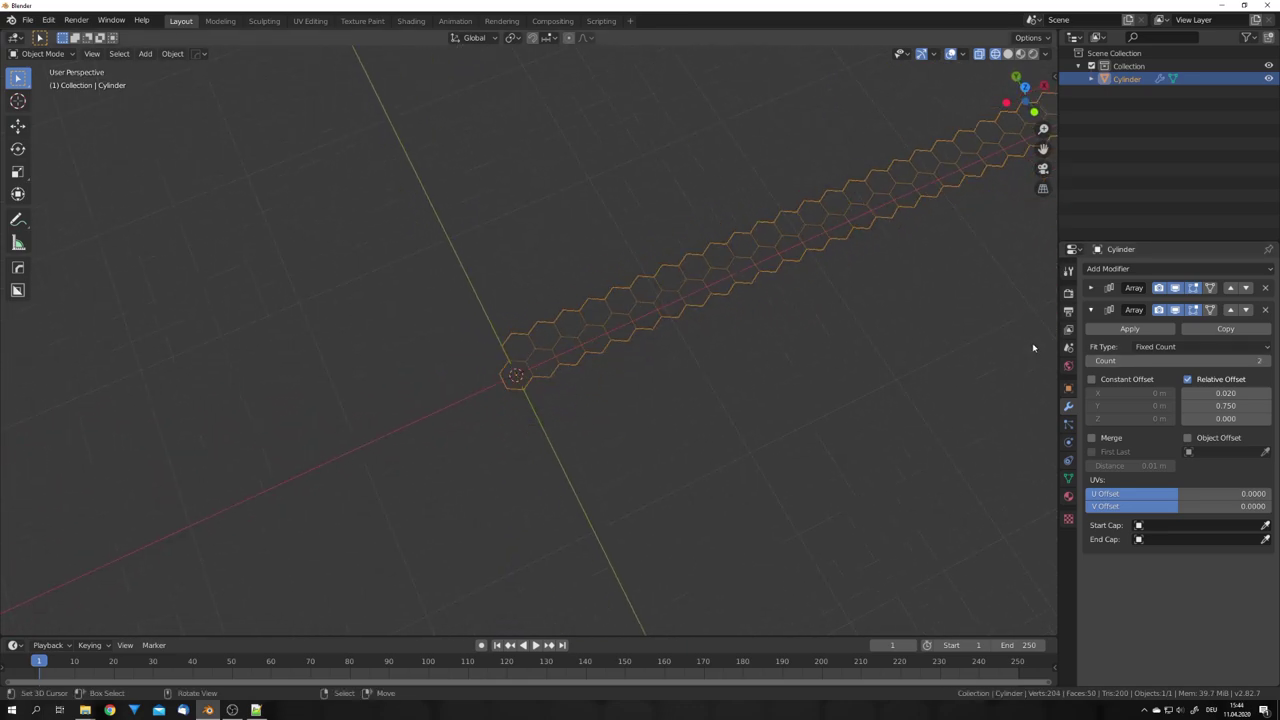
Step: Add a third Array modifier and set its relative X offset to 0
{"action": "left_click", "coordinate": [1091, 309]}
{"action": "left_click", "coordinate": [1117, 270]}
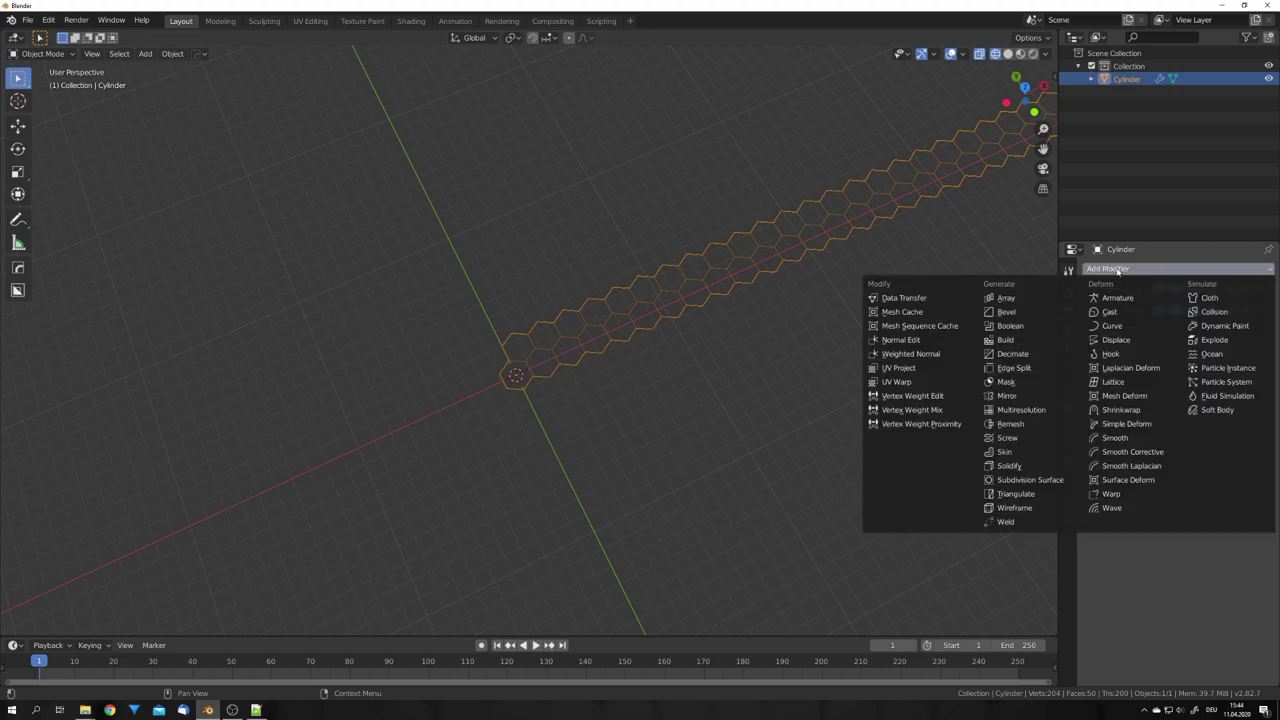
{"action": "left_click", "coordinate": [1005, 298]}
{"action": "scroll", "coordinate": [746, 360], "scroll_direction": "up", "scroll_amount": 3}
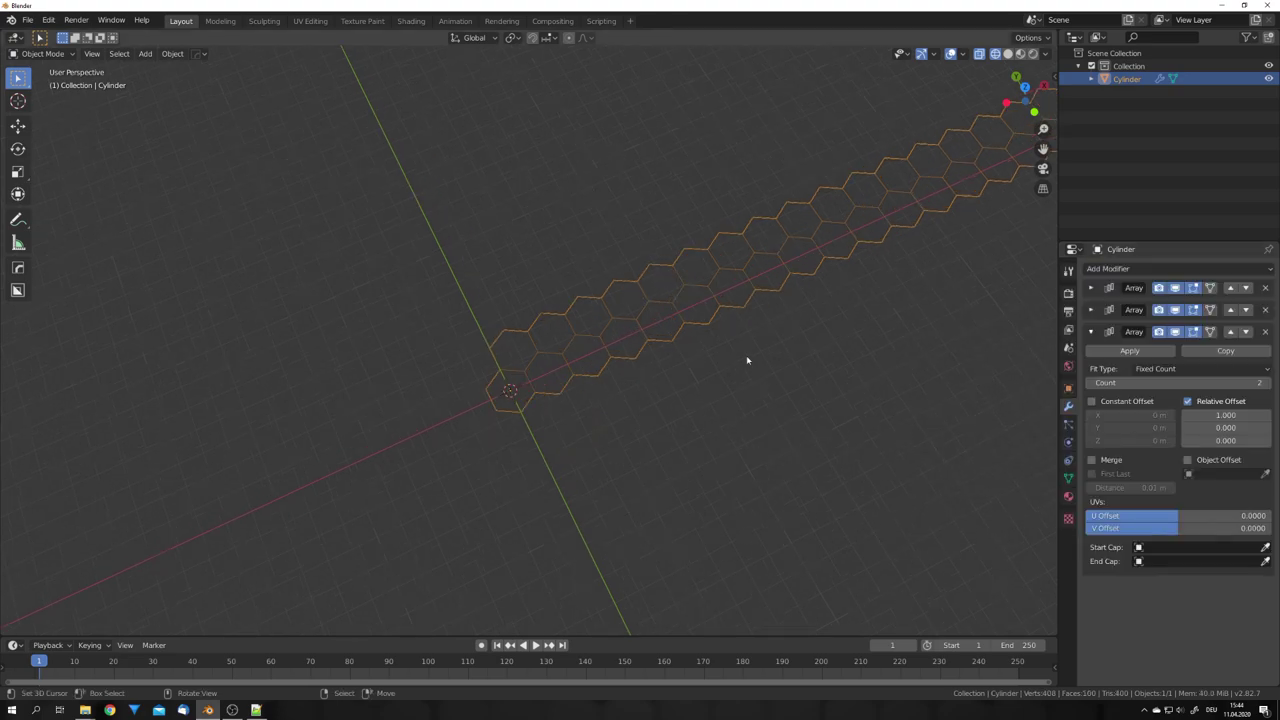
{"action": "left_click", "coordinate": [1228, 415]}
{"action": "type", "text": "0"}
{"action": "key", "text": "Return"}
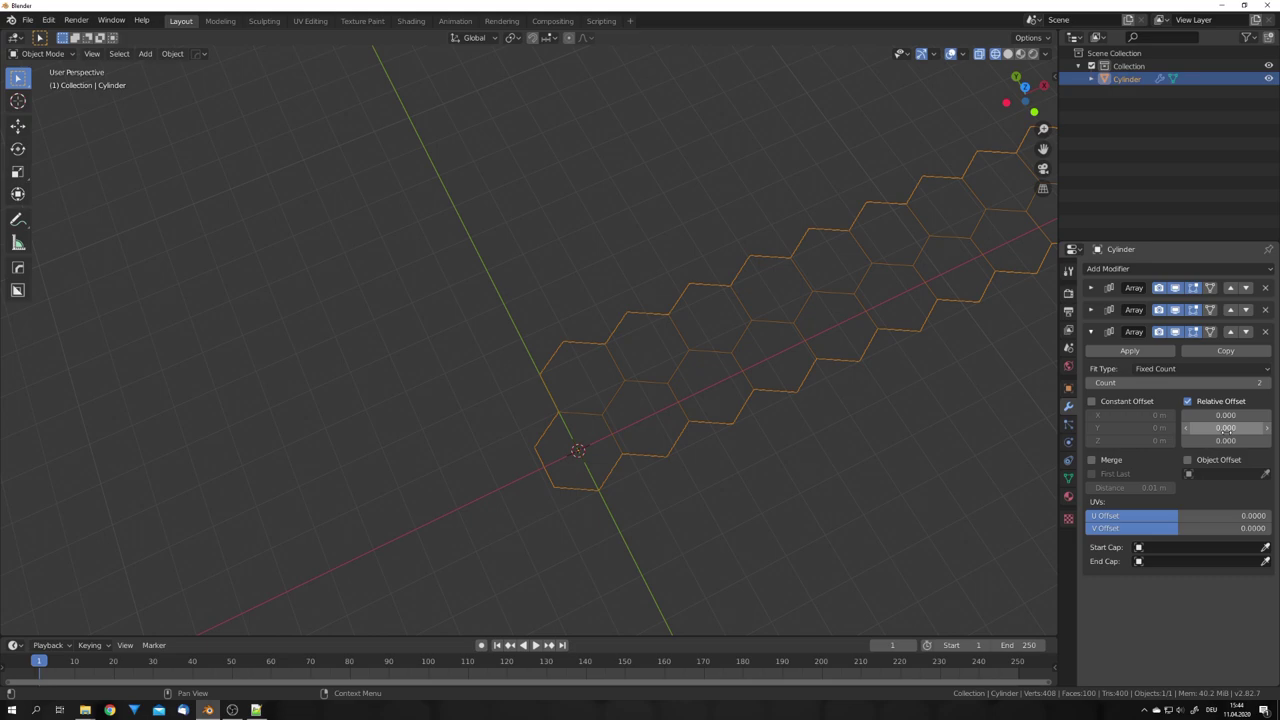
Step: Set the third array's relative Y offset to 0.857 to align the edges of the paired rows
{"action": "left_click_drag", "start_coordinate": [1225, 428], "coordinate": [1265, 428]}
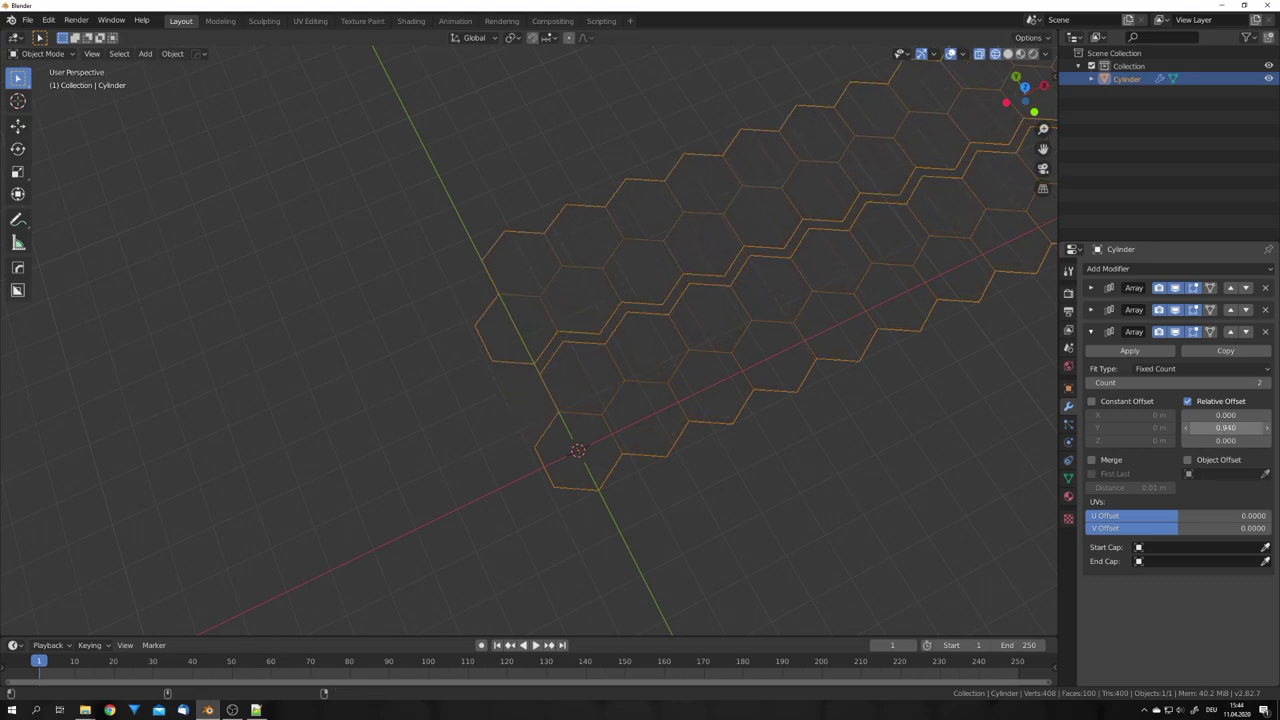
{"action": "scroll", "coordinate": [753, 390], "scroll_direction": "up", "scroll_amount": 5}
{"action": "middle_click_drag", "start_coordinate": [753, 390], "coordinate": [712, 395], "text": "shift"}
{"action": "scroll", "coordinate": [712, 395], "scroll_direction": "up", "scroll_amount": 3}
{"action": "left_click", "coordinate": [1208, 427]}
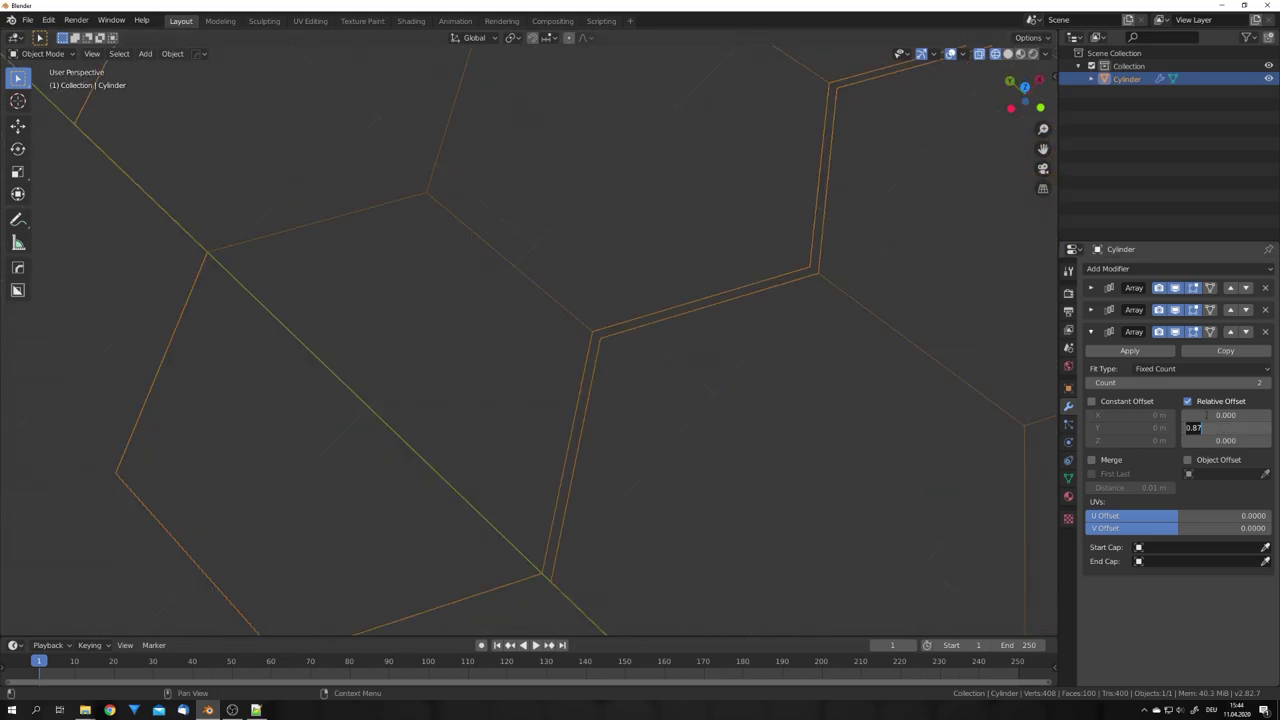
{"action": "type", "text": "0.857"}
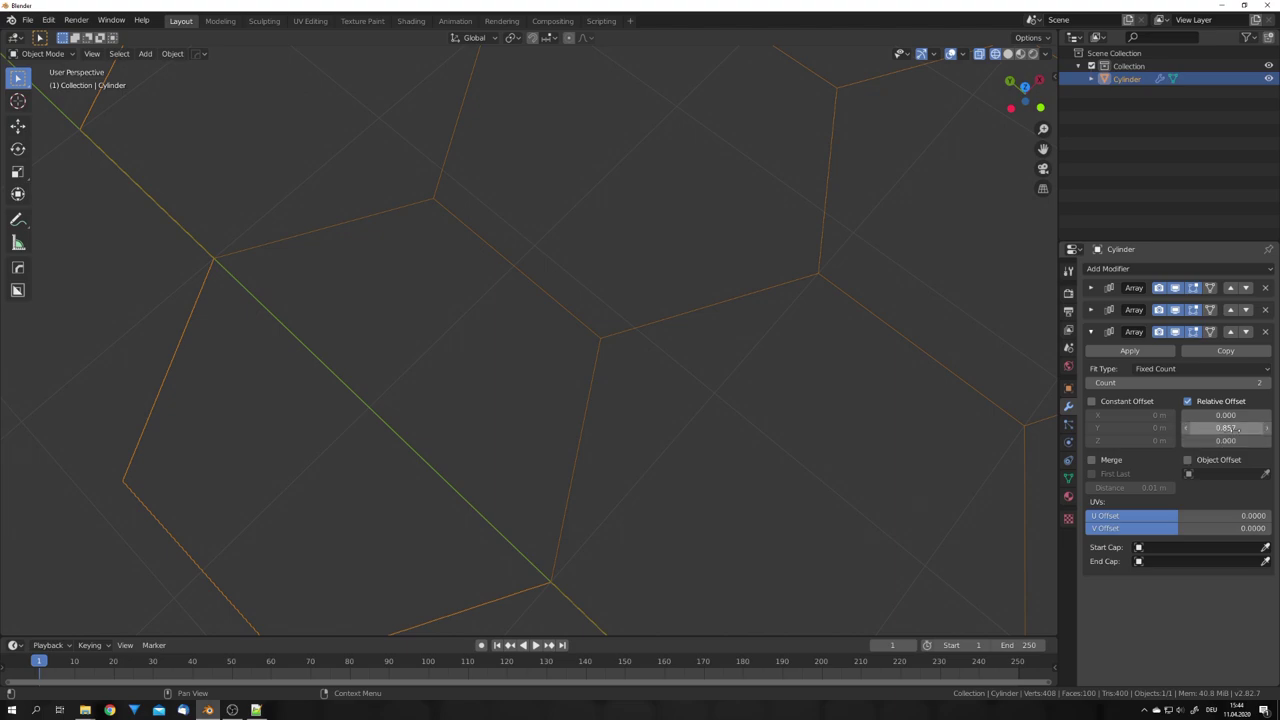
{"action": "key", "text": "Return"}
Step: Enable Merge on the third and second Array modifiers and collapse their settings
{"action": "left_click", "coordinate": [1109, 461]}
{"action": "left_click", "coordinate": [1091, 310]}
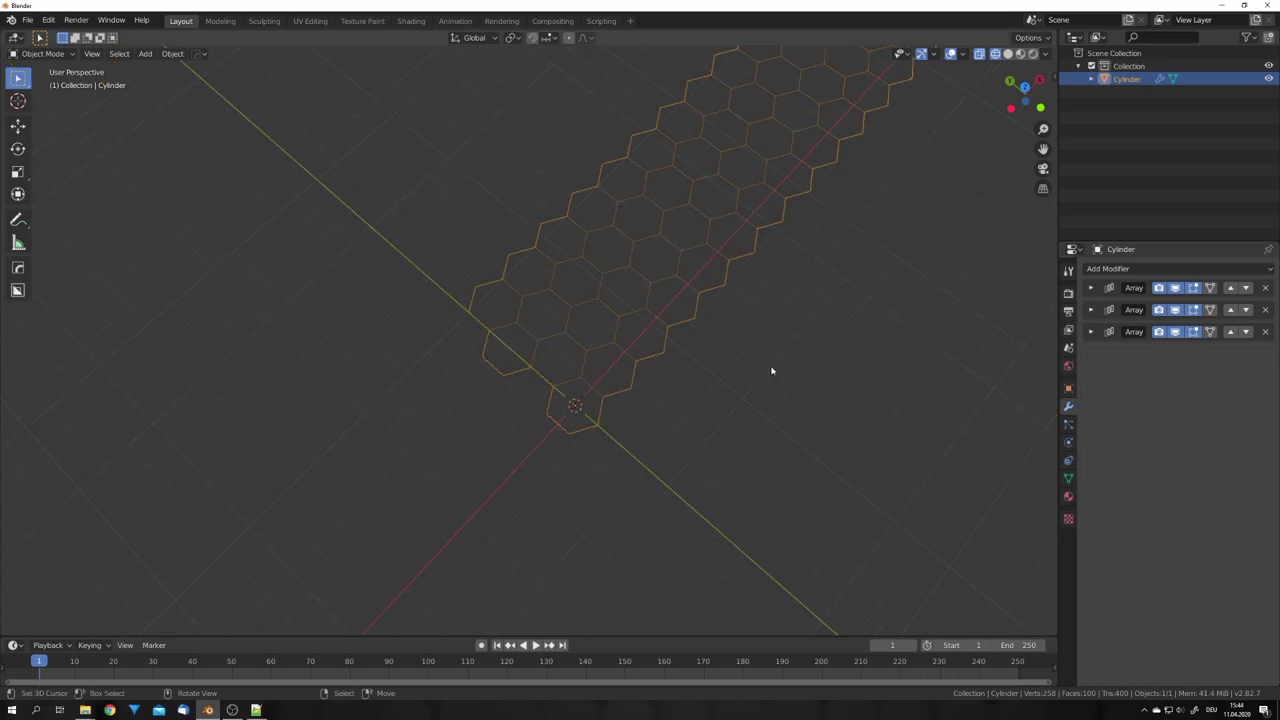
{"action": "middle_click_drag", "start_coordinate": [772, 370], "coordinate": [743, 363]}
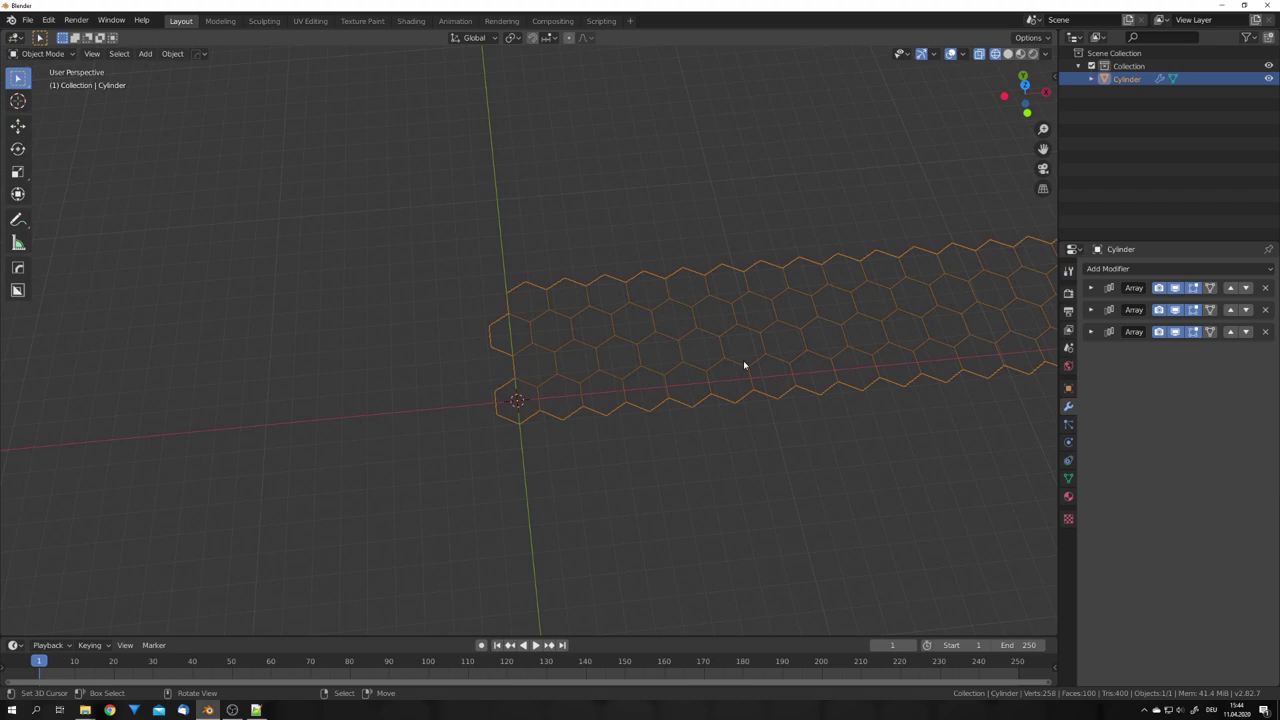
Step: Set the third Array modifier's count to 10 to extend the hexagon rows into a full grid
{"action": "left_click", "coordinate": [1091, 332]}
{"action": "left_click_drag", "start_coordinate": [1130, 383], "coordinate": [1190, 383]}
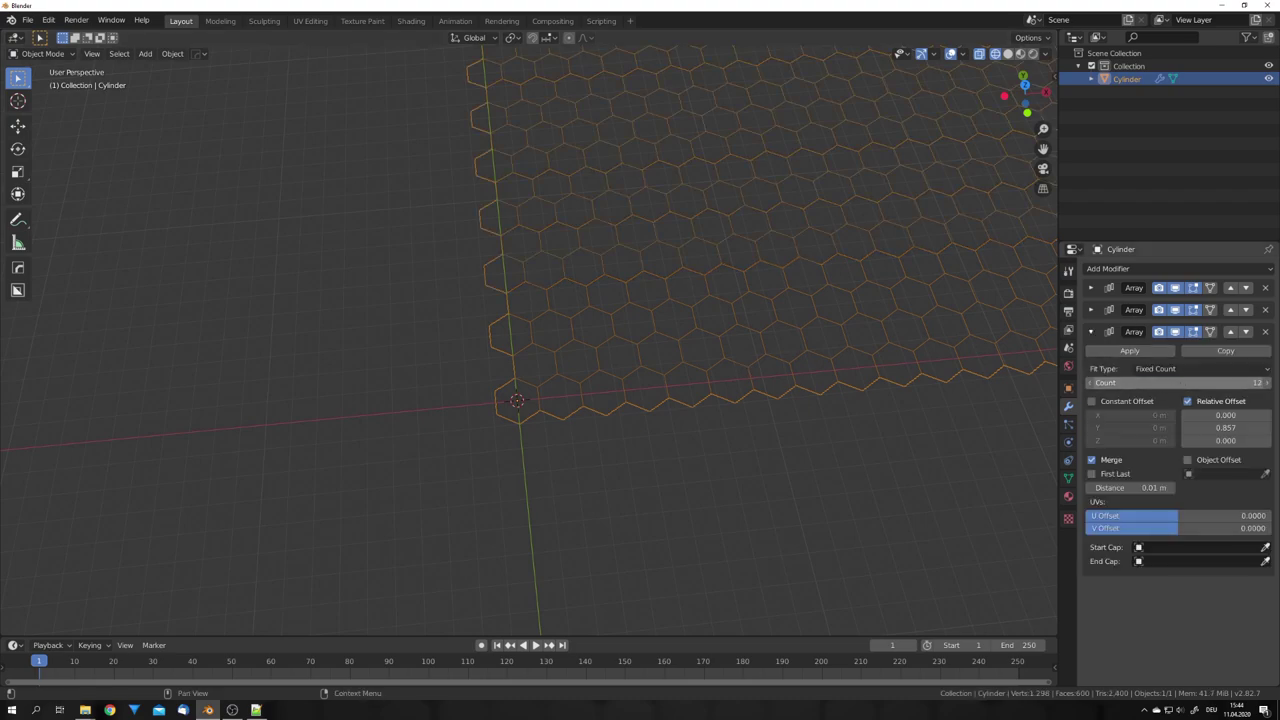
{"action": "scroll", "coordinate": [859, 373], "scroll_direction": "down", "scroll_amount": 6}
{"action": "middle_click_drag", "start_coordinate": [859, 373], "coordinate": [758, 427]}
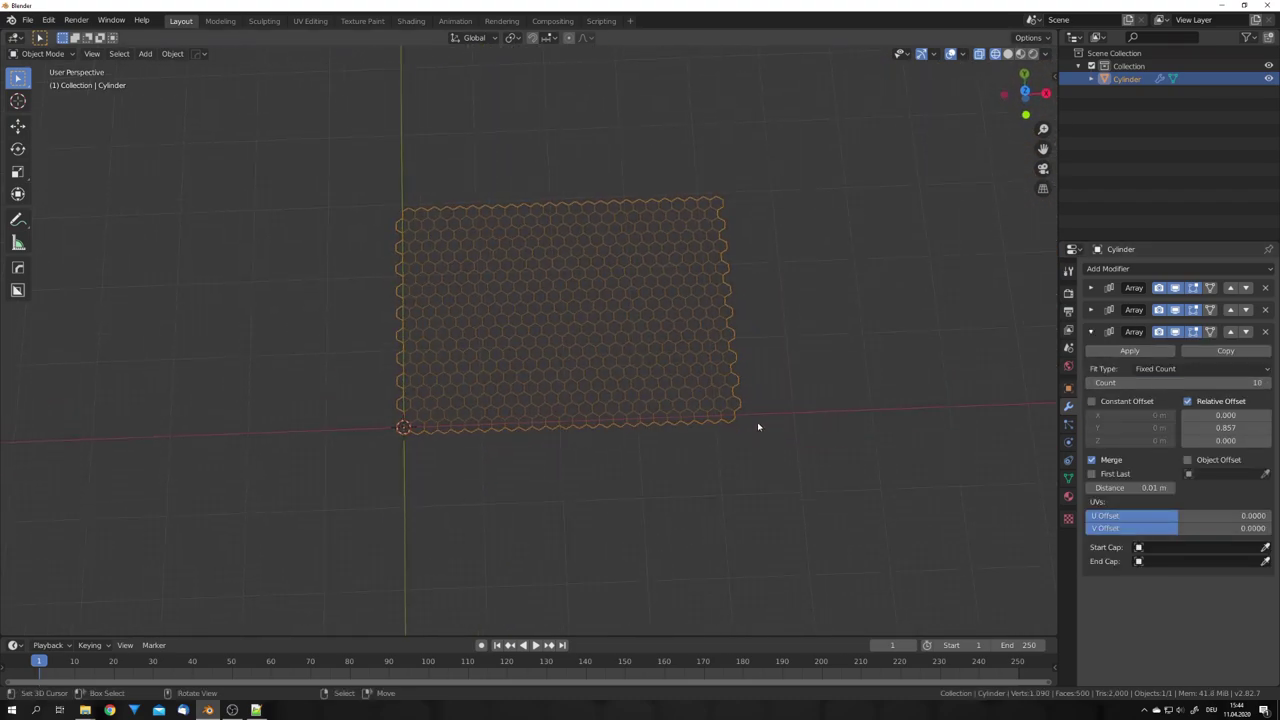
Step: Apply all three Array modifiers and show the resulting grid mesh in Edit Mode with solid shading
{"action": "left_click", "coordinate": [1091, 310]}
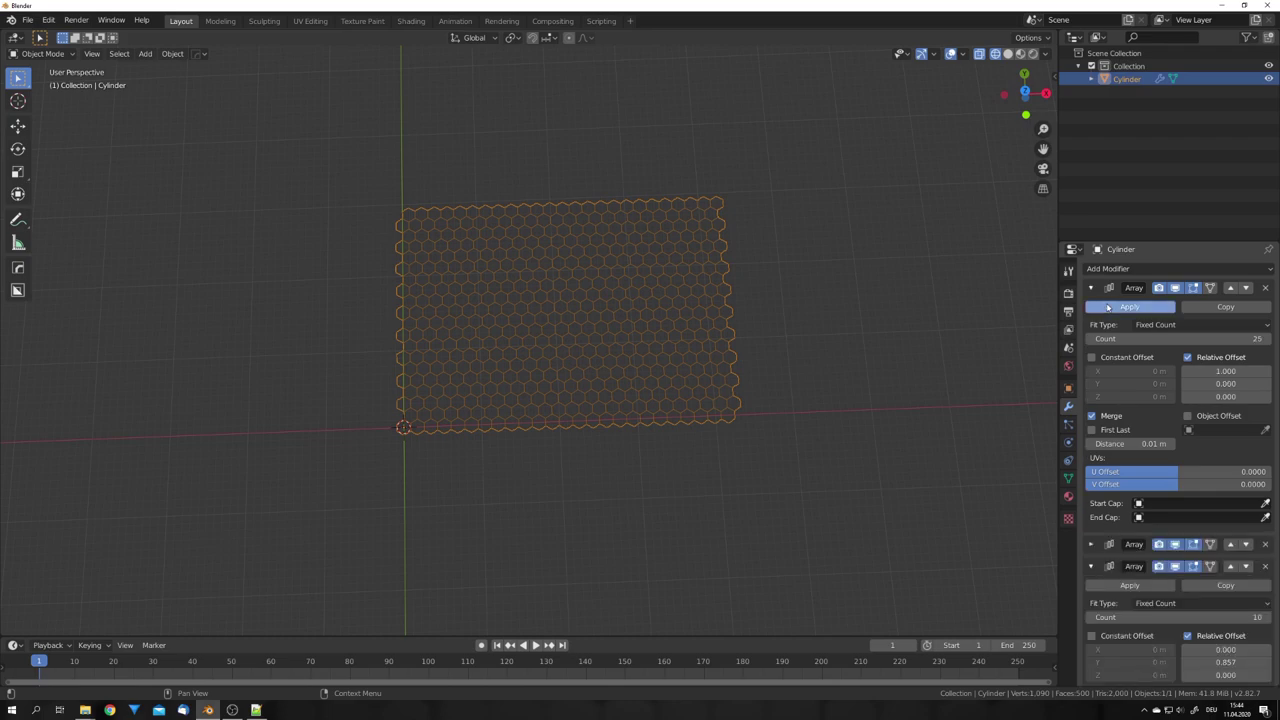
{"action": "left_click", "coordinate": [1092, 288]}
{"action": "left_click", "coordinate": [1107, 306]}
{"action": "left_click", "coordinate": [1112, 307]}
{"action": "key", "text": "Tab"}
{"action": "mouse_move", "coordinate": [735, 340]}
{"action": "middle_mouse_down"}
{"action": "mouse_move", "coordinate": [707, 371]}
{"action": "mouse_move", "coordinate": [613, 389]}
{"action": "mouse_move", "coordinate": [600, 428]}
{"action": "middle_mouse_up"}
{"action": "key", "text": "shift+z"}
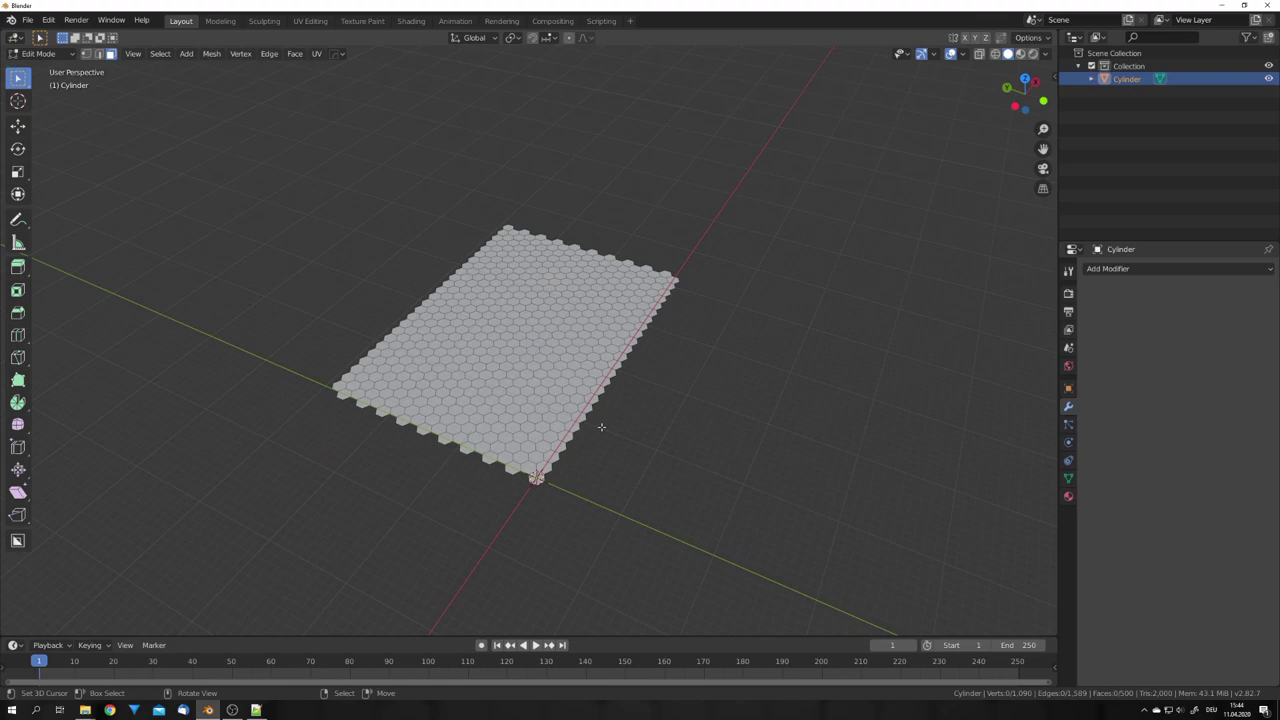
Step: Try moving one hexagon face of the grid to check that the neighbouring cells are joined
{"action": "scroll", "coordinate": [600, 428], "scroll_direction": "up", "scroll_amount": 4}
{"action": "left_click", "coordinate": [524, 376]}
{"action": "key", "text": "g"}
{"action": "right_click", "coordinate": [595, 371]}
{"action": "mouse_move", "coordinate": [595, 371]}
{"action": "middle_mouse_down"}
{"action": "mouse_move", "coordinate": [623, 408]}
{"action": "mouse_move", "coordinate": [533, 410]}
{"action": "middle_mouse_up"}
Step: Leave Edit Mode, add a camera and clear its rotation and location
{"action": "key", "text": "Tab"}
{"action": "scroll", "coordinate": [622, 407], "scroll_direction": "down", "scroll_amount": 6}
{"action": "key", "text": "shift+a"}
{"action": "mouse_move", "coordinate": [533, 410]}
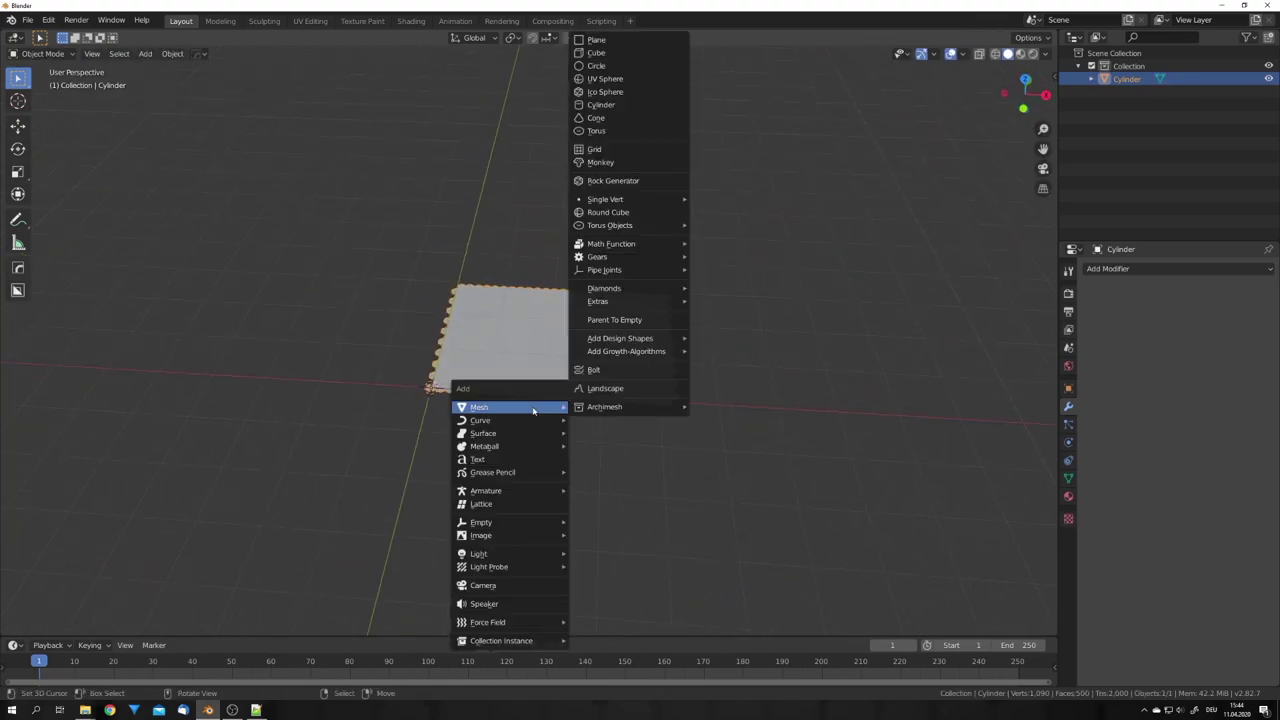
{"action": "left_click", "coordinate": [500, 590]}
{"action": "key", "text": "alt+r"}
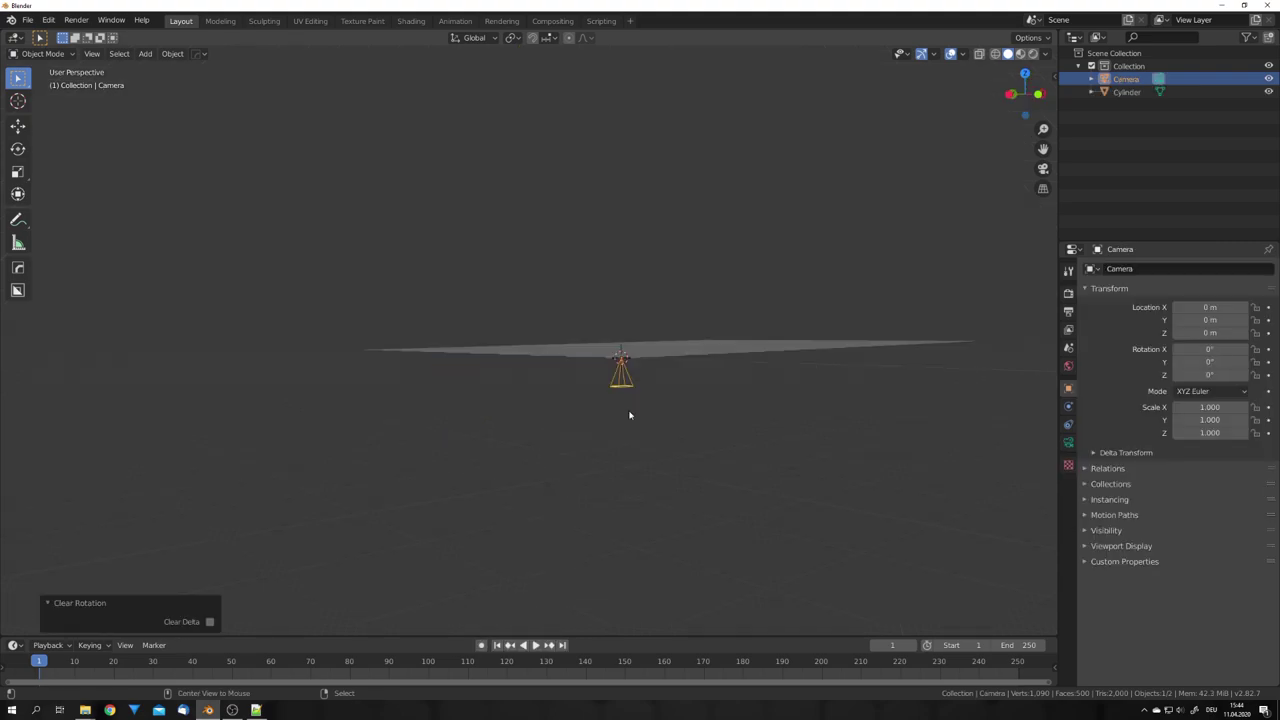
{"action": "middle_click_drag", "start_coordinate": [629, 414], "coordinate": [651, 457]}
{"action": "key", "text": "alt+g"}
Step: Looking through the camera, raise it to about 55.4 m above the grid and centre its frame over the hexagons
{"action": "key", "text": "g"}
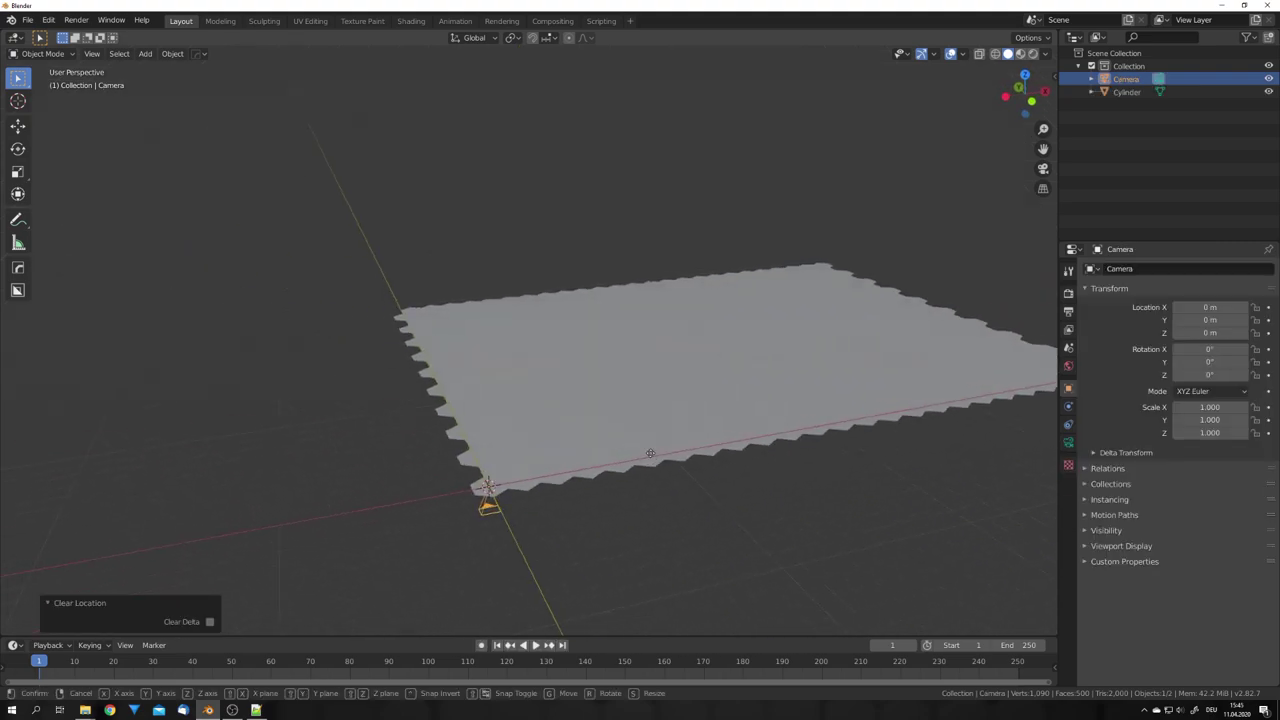
{"action": "key", "text": "z"}
{"action": "left_click", "coordinate": [649, 597]}
{"action": "key", "text": "KP_0"}
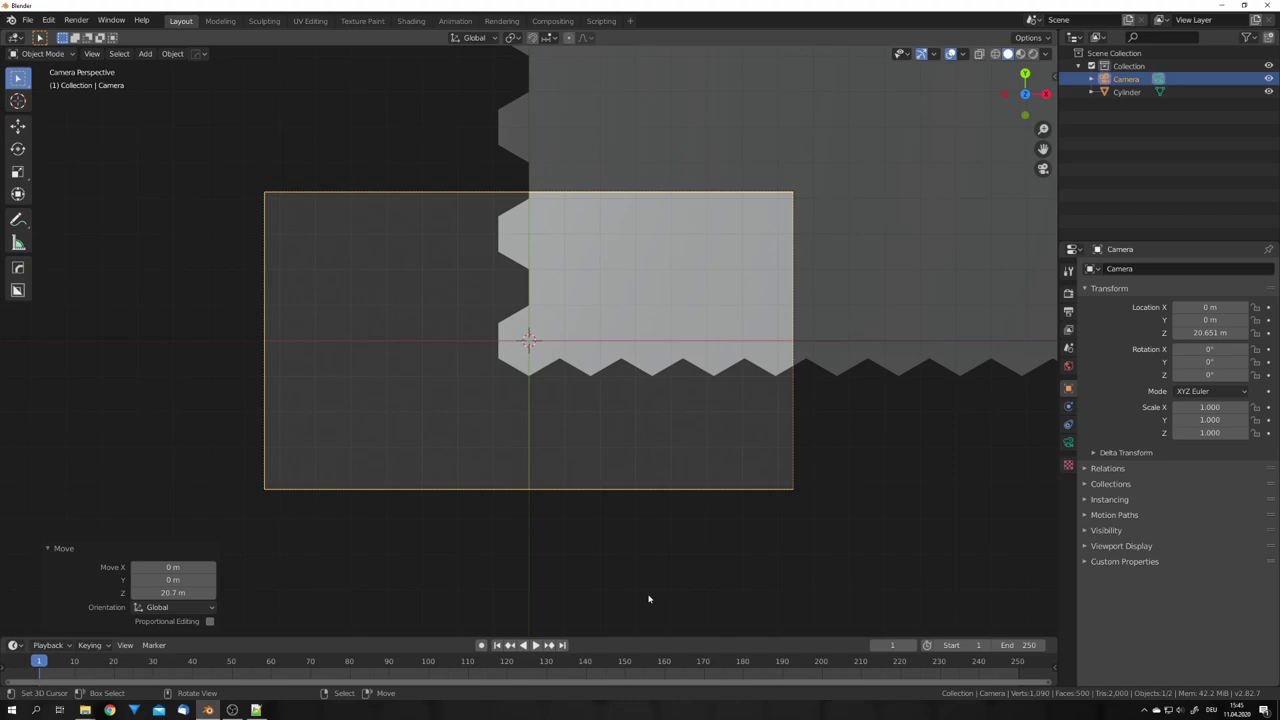
{"action": "key", "text": "g"}
{"action": "key", "text": "z"}
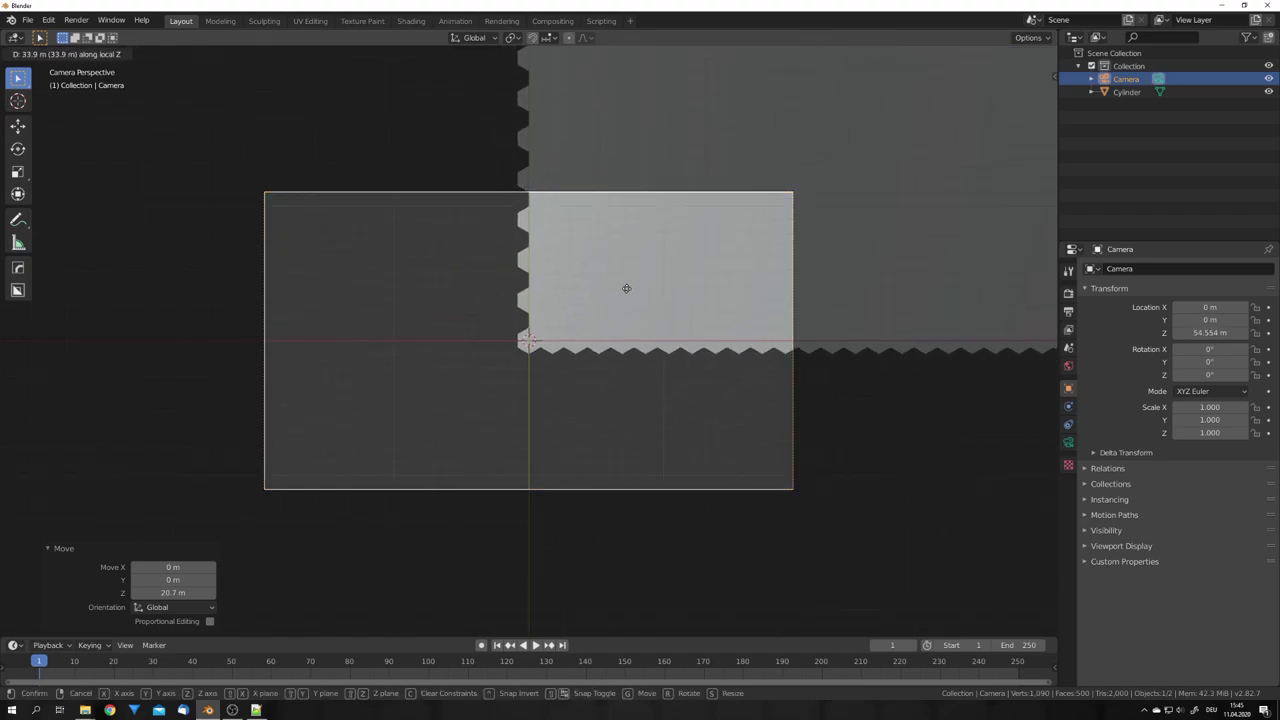
{"action": "left_click", "coordinate": [649, 417]}
{"action": "key", "text": "g"}
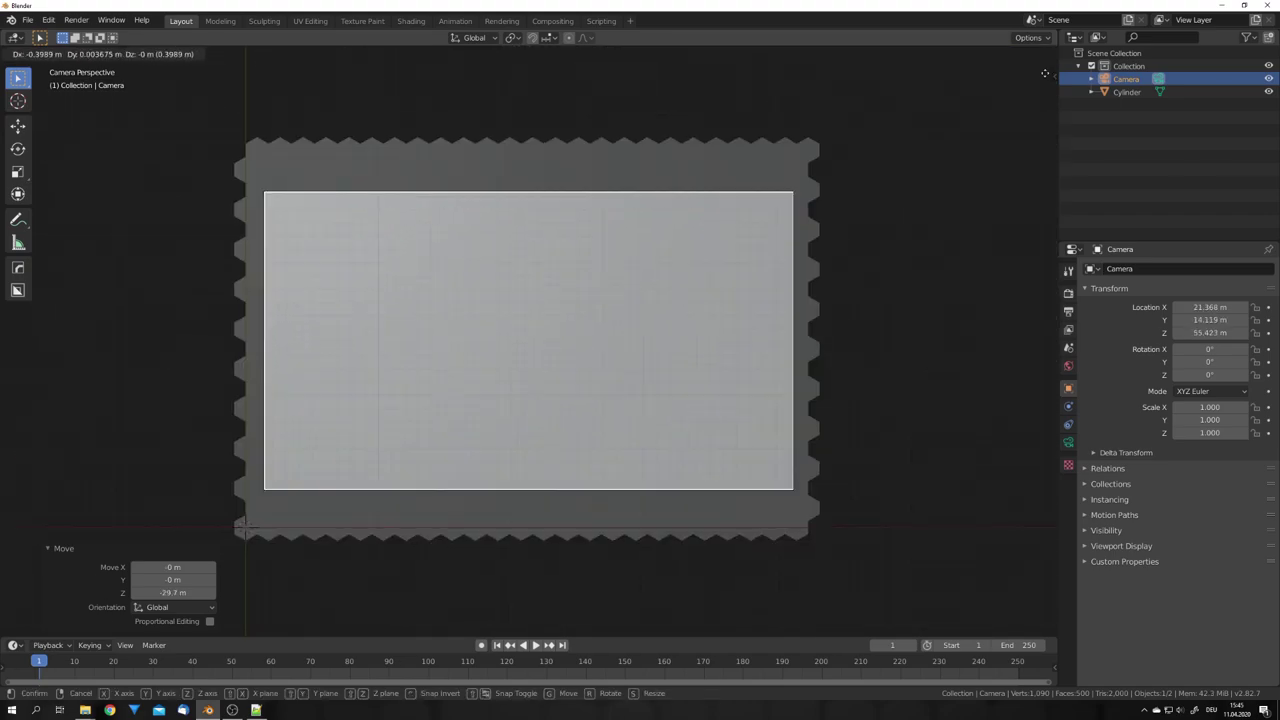
{"action": "left_click", "coordinate": [1021, 91]}
Step: Select the hexagon grid and enter Edit Mode
{"action": "middle_click_drag", "start_coordinate": [612, 366], "coordinate": [649, 285]}
{"action": "left_click", "coordinate": [603, 331]}
{"action": "key", "text": "Tab"}
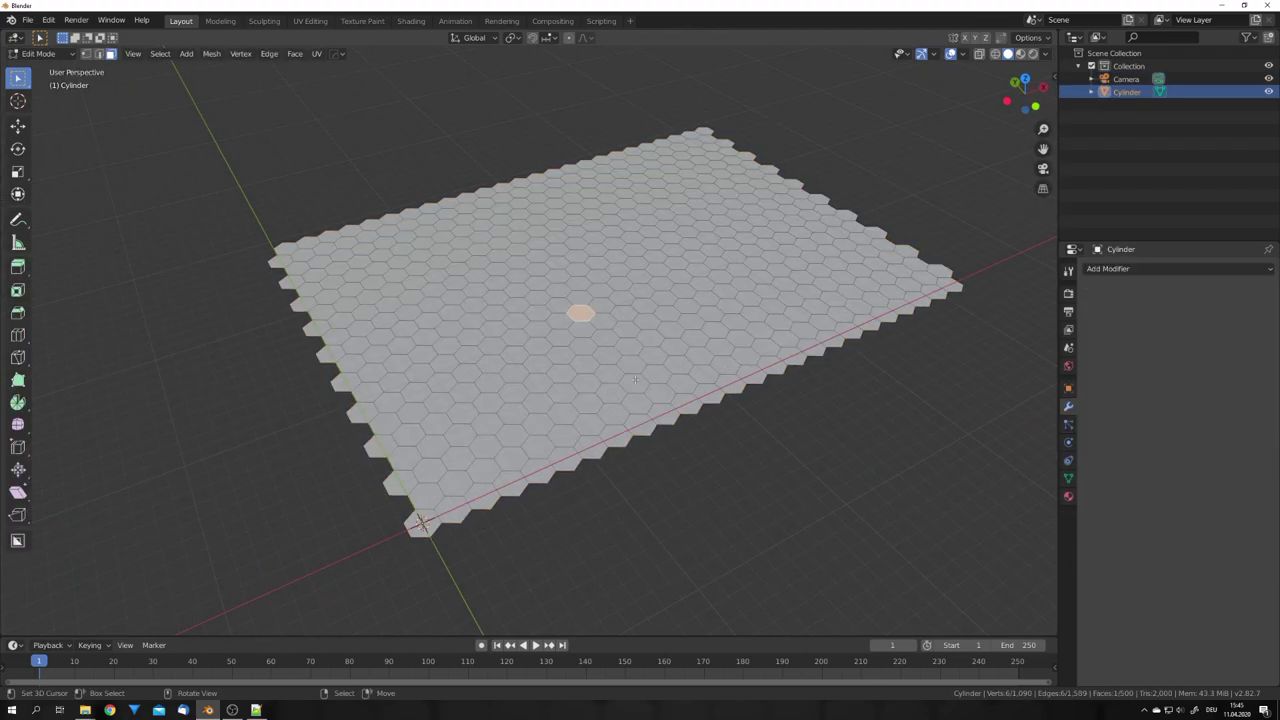
Step: Try extruding the single selected hexagon face upward by about 0.5 m and undo it
{"action": "scroll", "coordinate": [635, 380], "scroll_direction": "up", "scroll_amount": 6}
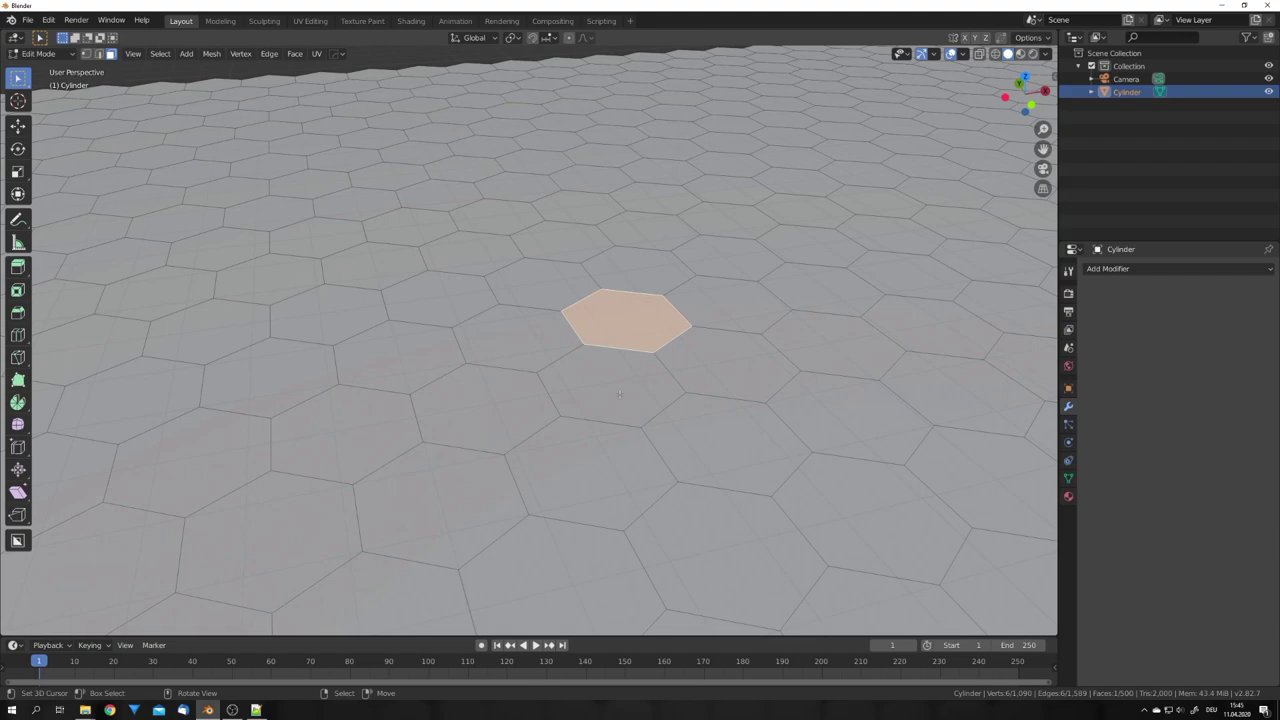
{"action": "key", "text": "e"}
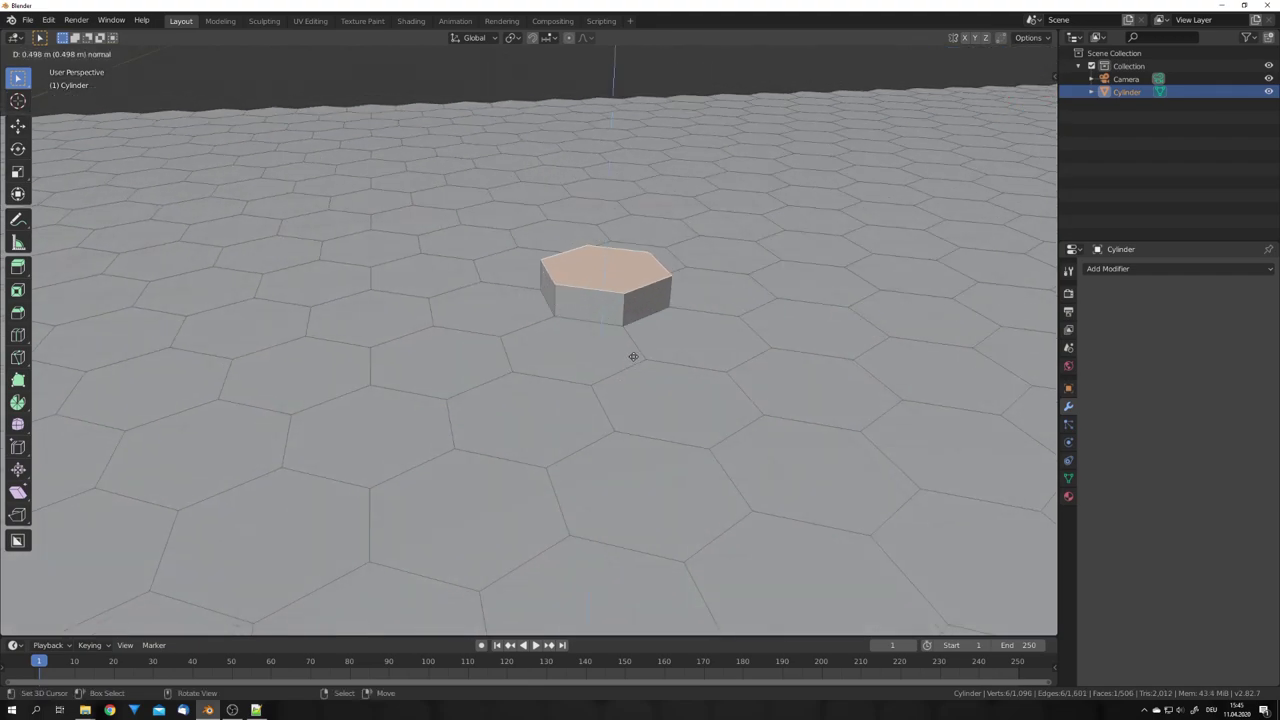
{"action": "right_click", "coordinate": [633, 356]}
{"action": "key", "text": "ctrl+z"}
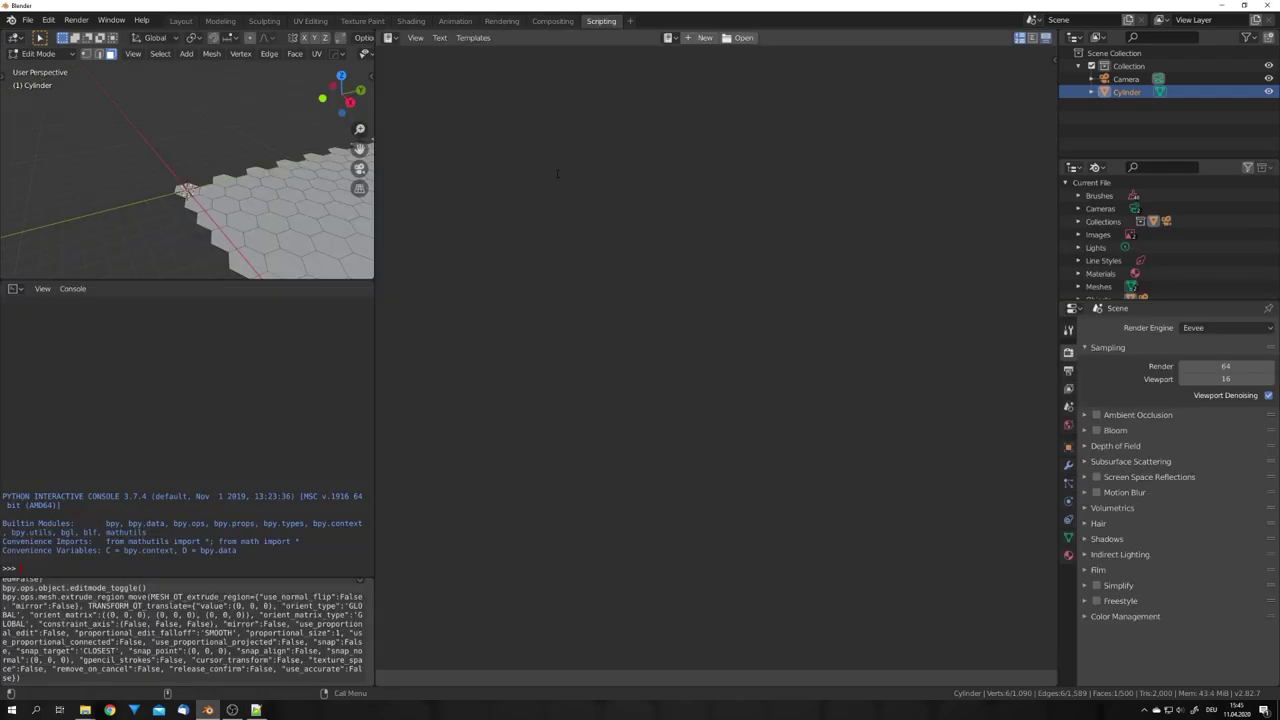
Step: Create a new text in the Scripting workspace and paste in the Python script that extrudes each face by a random amount
{"action": "left_click", "coordinate": [610, 21]}
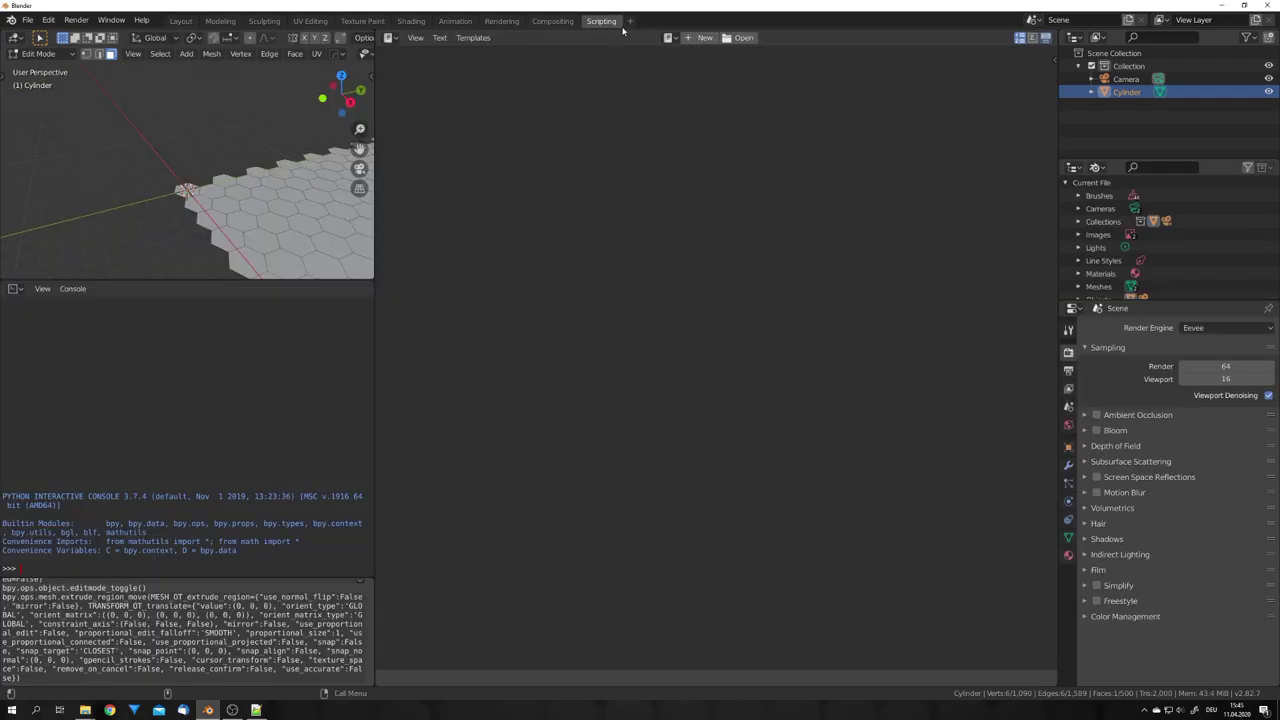
{"action": "left_click", "coordinate": [701, 37]}
{"action": "key", "text": "ctrl+v"}
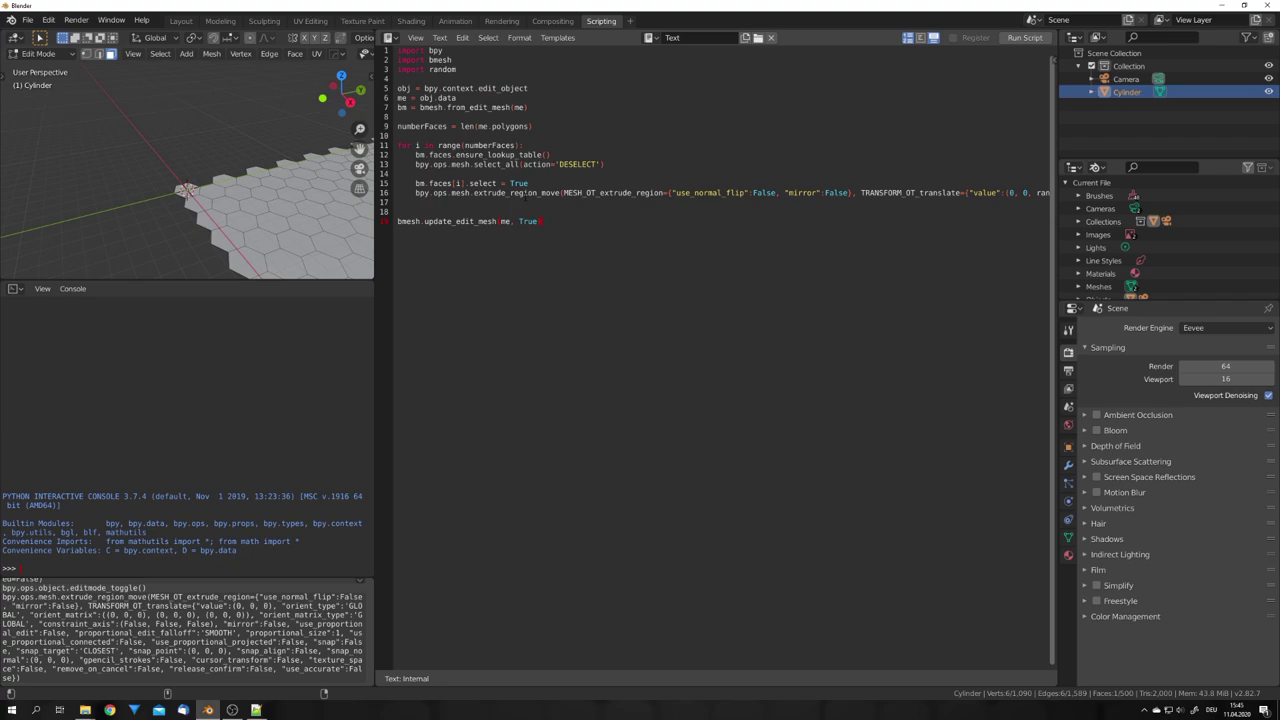
{"action": "left_click_drag", "start_coordinate": [560, 232], "coordinate": [398, 49]}
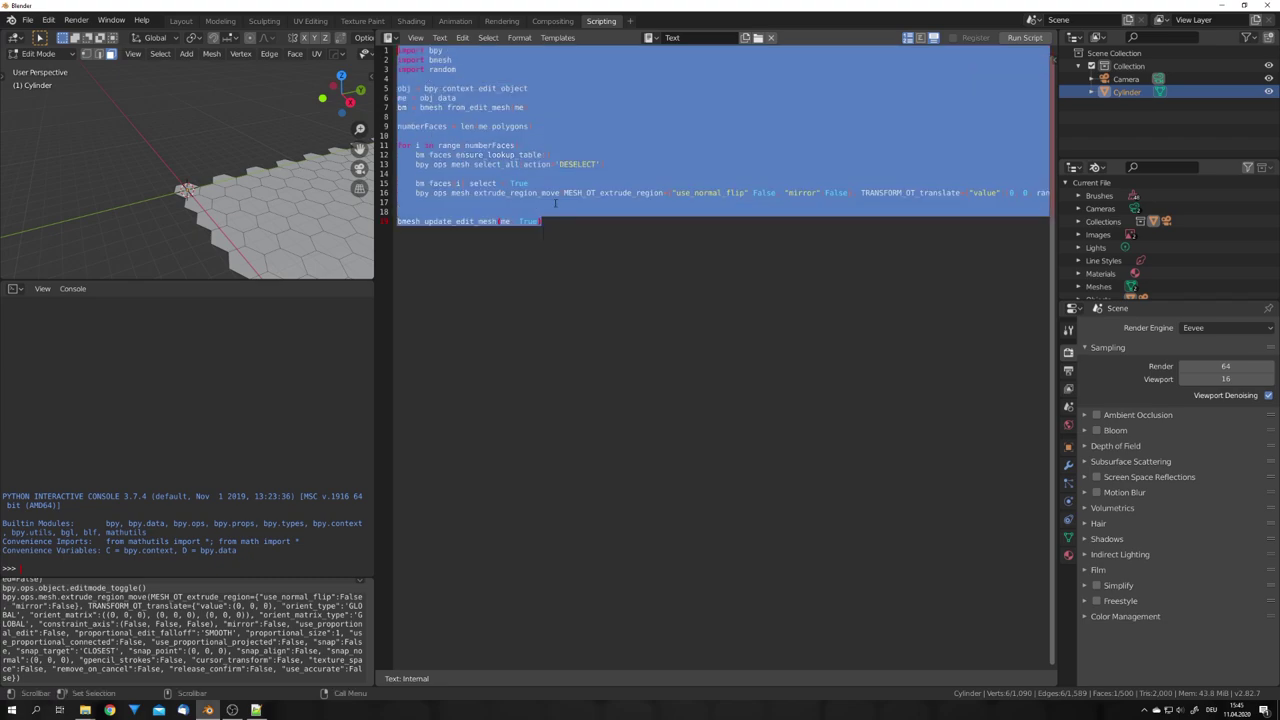
{"action": "left_click", "coordinate": [560, 250]}
Step: Deselect all faces of the grid and run the script to extrude every hexagon to a random height
{"action": "middle_click_drag", "start_coordinate": [125, 192], "coordinate": [160, 190]}
{"action": "scroll", "coordinate": [240, 214], "scroll_direction": "down", "scroll_amount": 5}
{"action": "key", "text": "a"}
{"action": "key", "text": "a"}
{"action": "middle_click_drag", "start_coordinate": [160, 190], "coordinate": [211, 219], "text": "shift"}
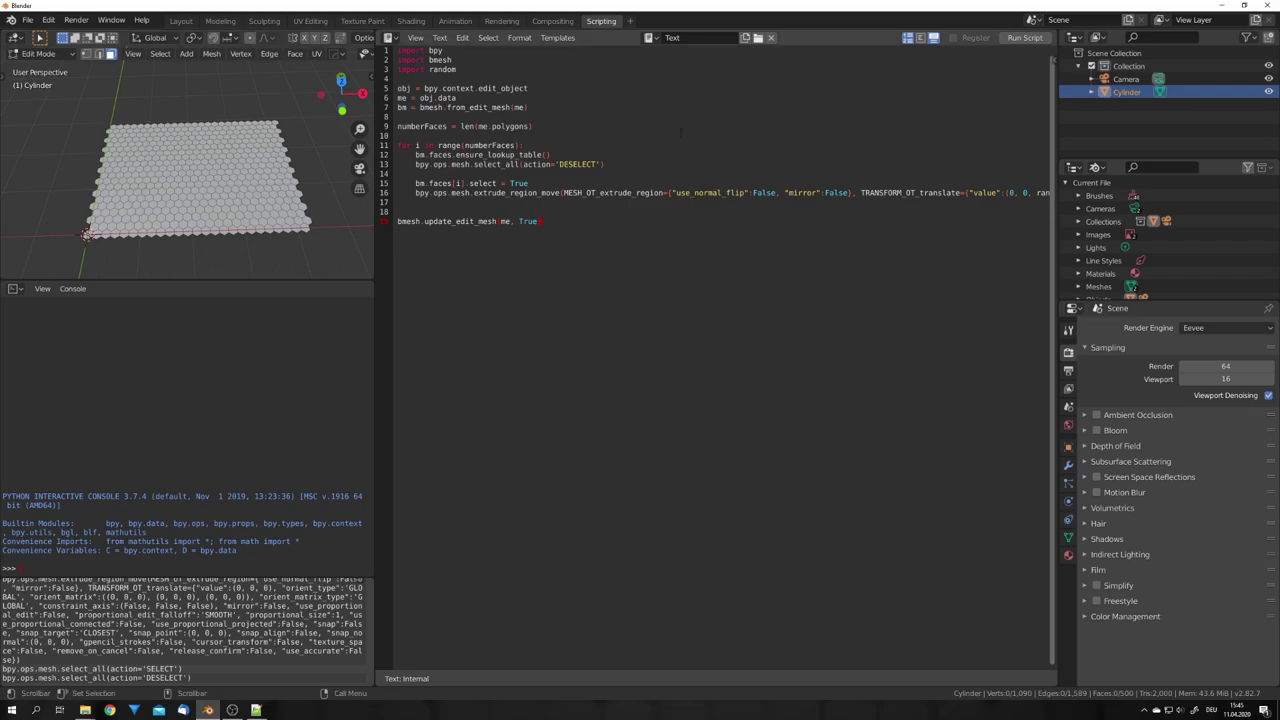
{"action": "left_click", "coordinate": [1025, 37]}
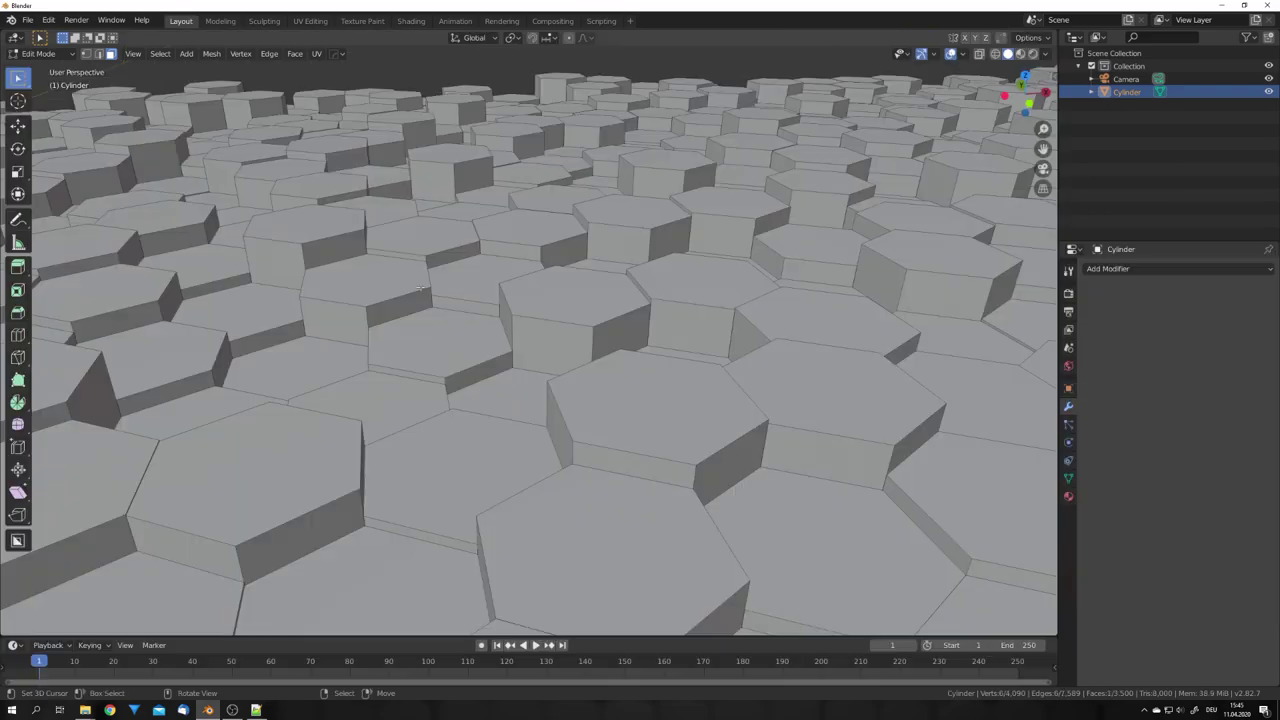
Step: In the Layout workspace, examine the extruded grid through the camera in Object Mode and deselect everything
{"action": "scroll", "coordinate": [421, 288], "scroll_direction": "down", "scroll_amount": 10}
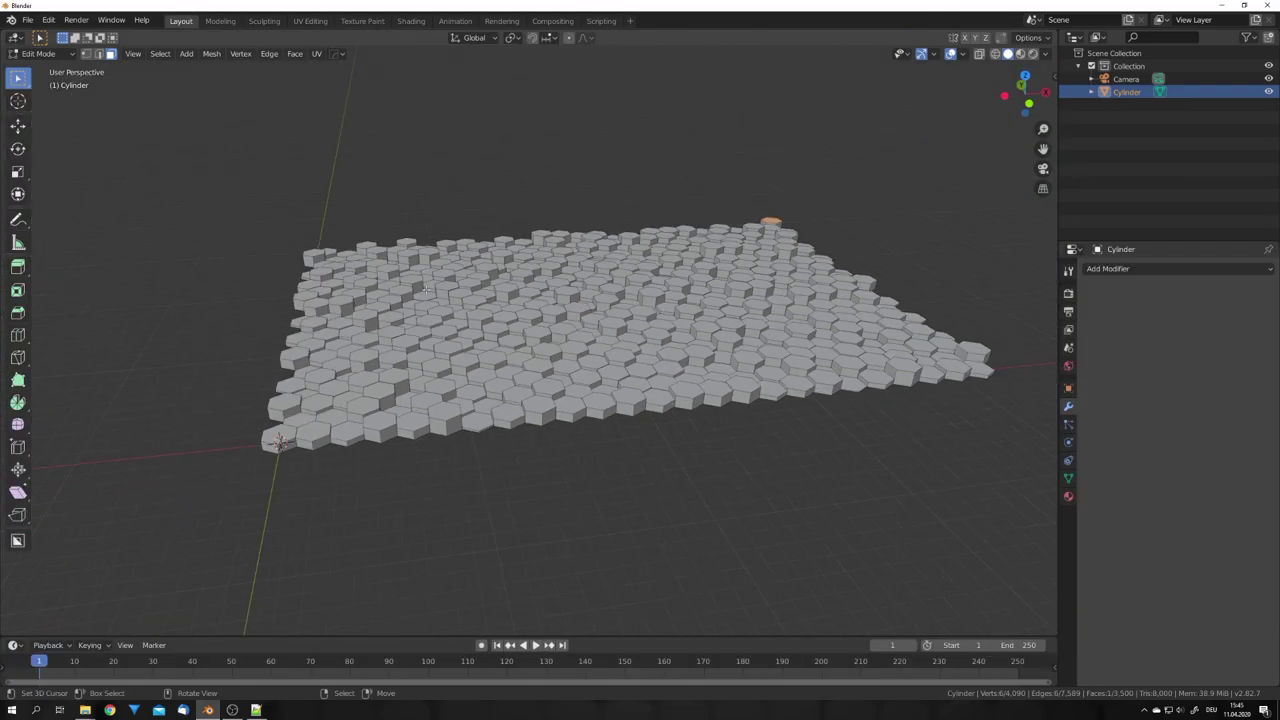
{"action": "mouse_move", "coordinate": [545, 325]}
{"action": "middle_mouse_down"}
{"action": "mouse_move", "coordinate": [556, 372]}
{"action": "mouse_move", "coordinate": [540, 382]}
{"action": "mouse_move", "coordinate": [511, 342]}
{"action": "mouse_move", "coordinate": [541, 325]}
{"action": "middle_mouse_up"}
{"action": "key", "text": "KP_0"}
{"action": "key", "text": "Tab"}
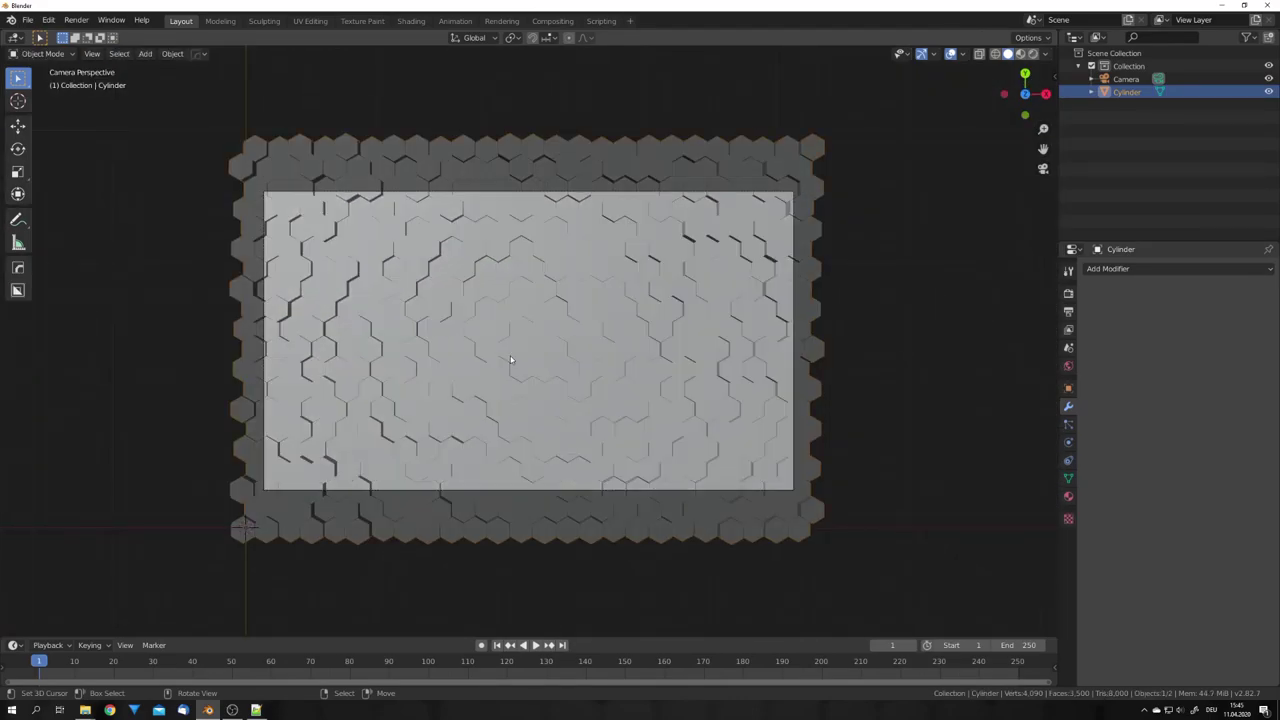
{"action": "key", "text": "alt+a"}
{"action": "middle_click_drag", "start_coordinate": [567, 449], "coordinate": [571, 392]}
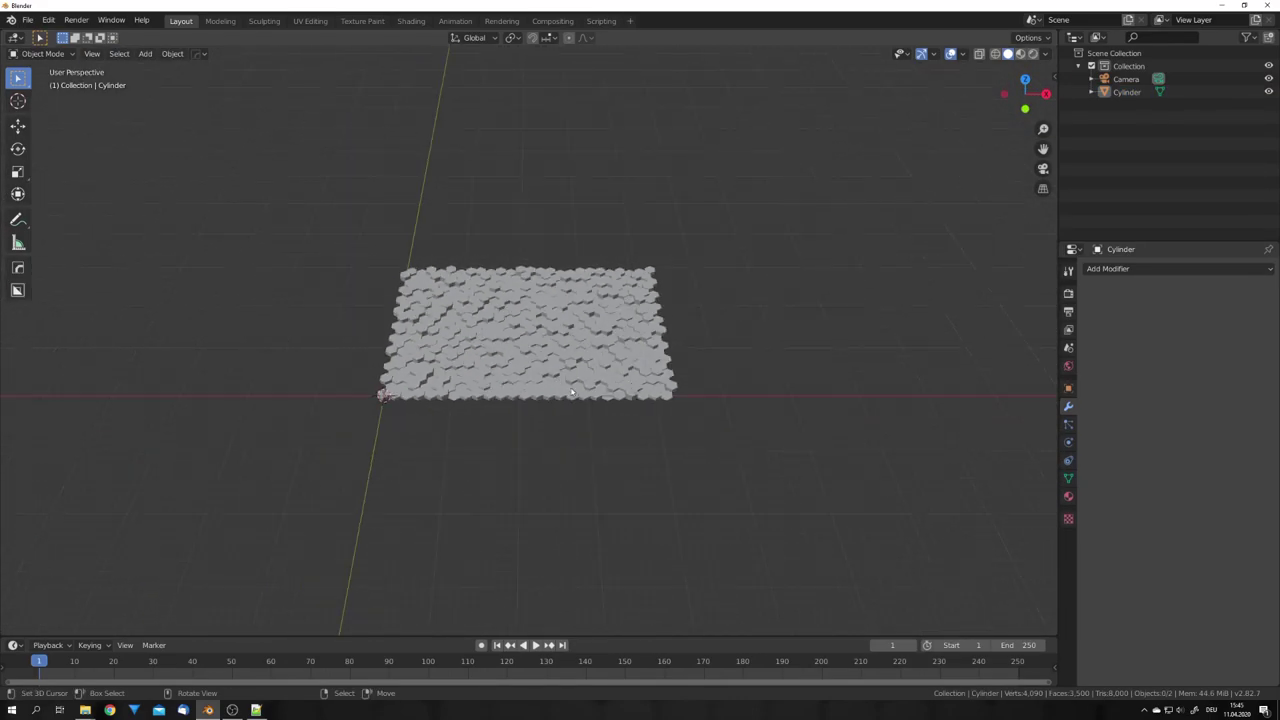
Step: Switch the render engine to Cycles
{"action": "left_click", "coordinate": [1068, 293]}
{"action": "left_click", "coordinate": [1225, 268]}
{"action": "left_click", "coordinate": [1225, 314]}
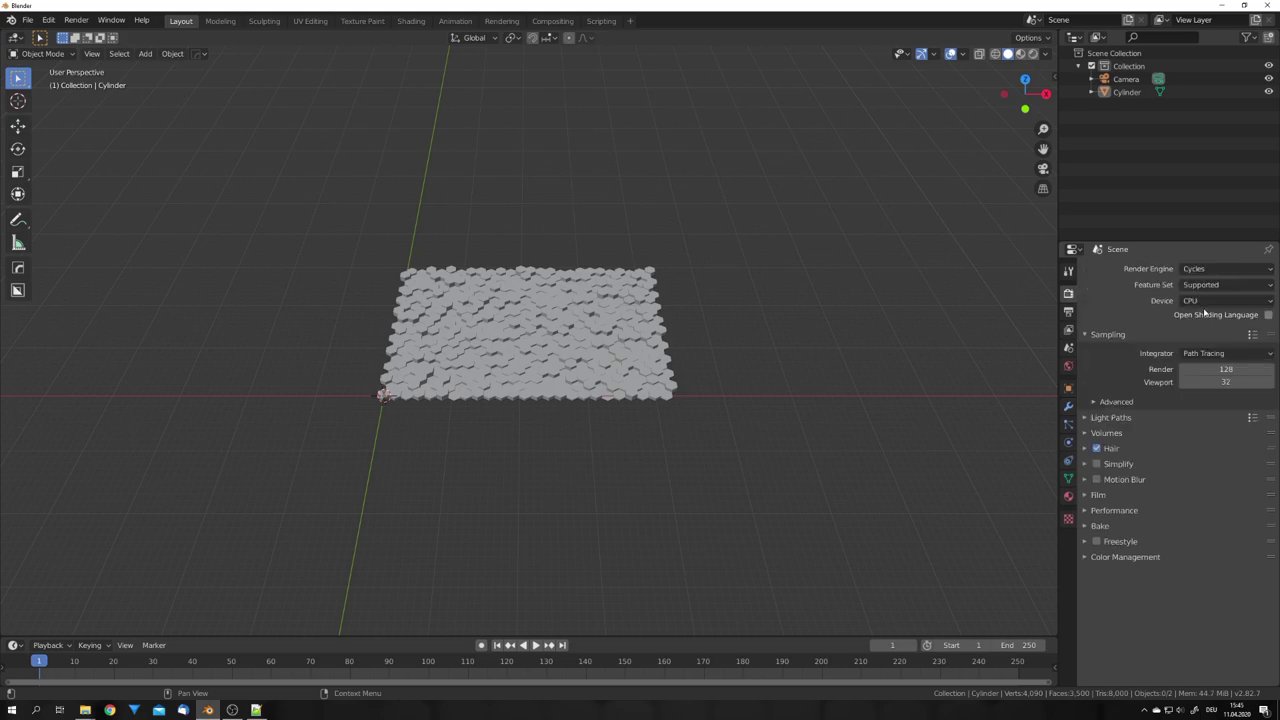
Step: Assign an Environment Texture to the world color and load the photo_studio_01_2k image
{"action": "left_click", "coordinate": [1068, 366]}
{"action": "left_click", "coordinate": [1268, 345]}
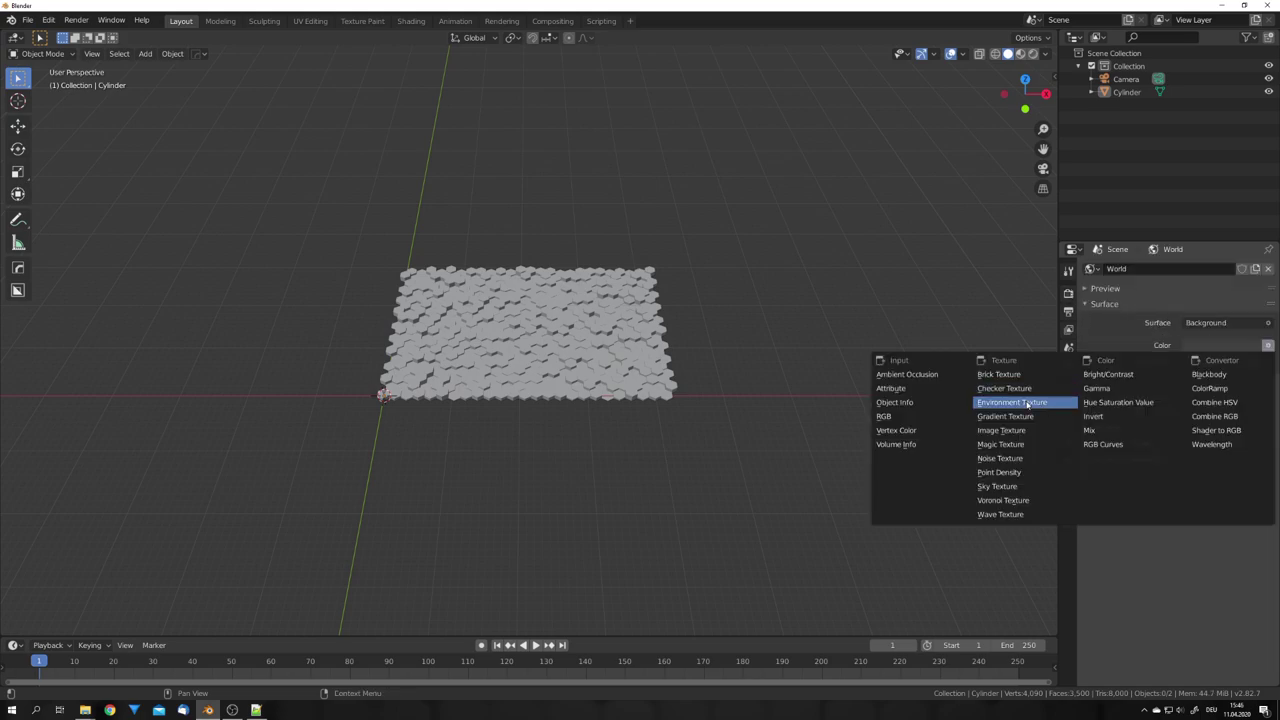
{"action": "left_click", "coordinate": [1015, 402]}
{"action": "left_click", "coordinate": [1258, 361]}
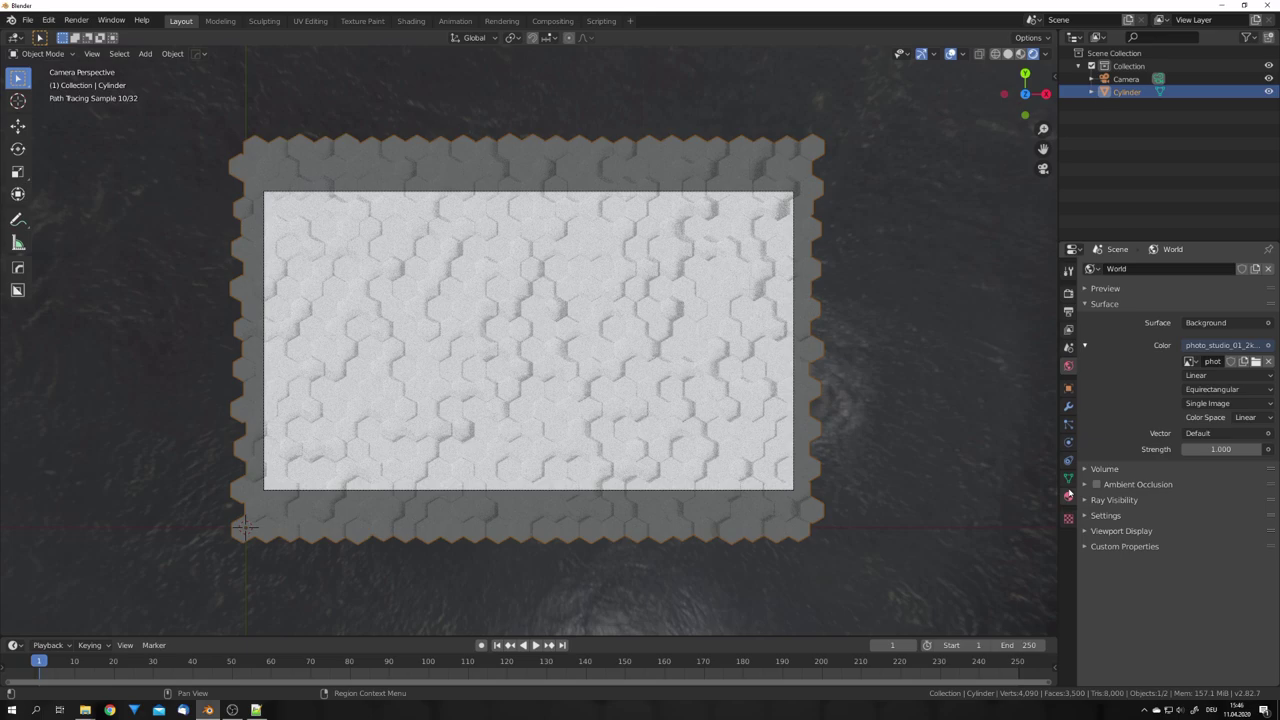
Step: Split the viewport and turn the new area into a Shader Editor with its sidebar hidden
{"action": "left_click_drag", "start_coordinate": [2, 36], "coordinate": [455, 52]}
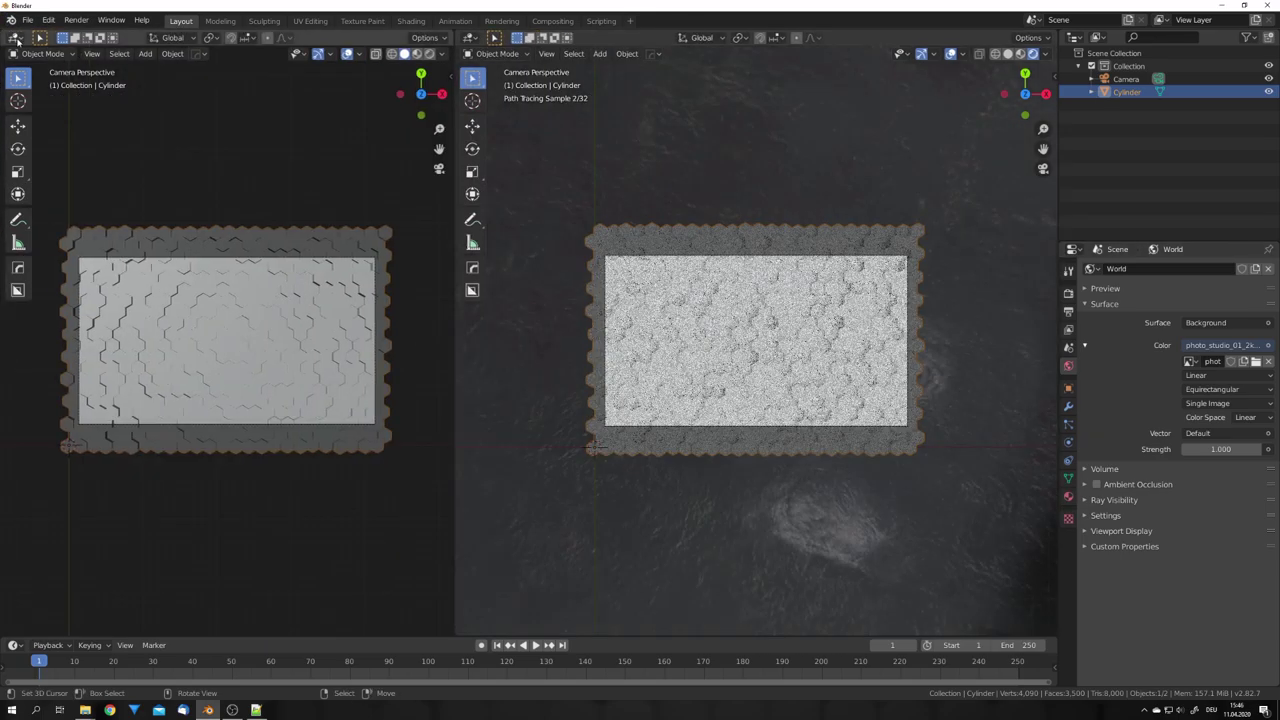
{"action": "left_click", "coordinate": [15, 38]}
{"action": "left_click", "coordinate": [72, 184]}
{"action": "key", "text": "n"}
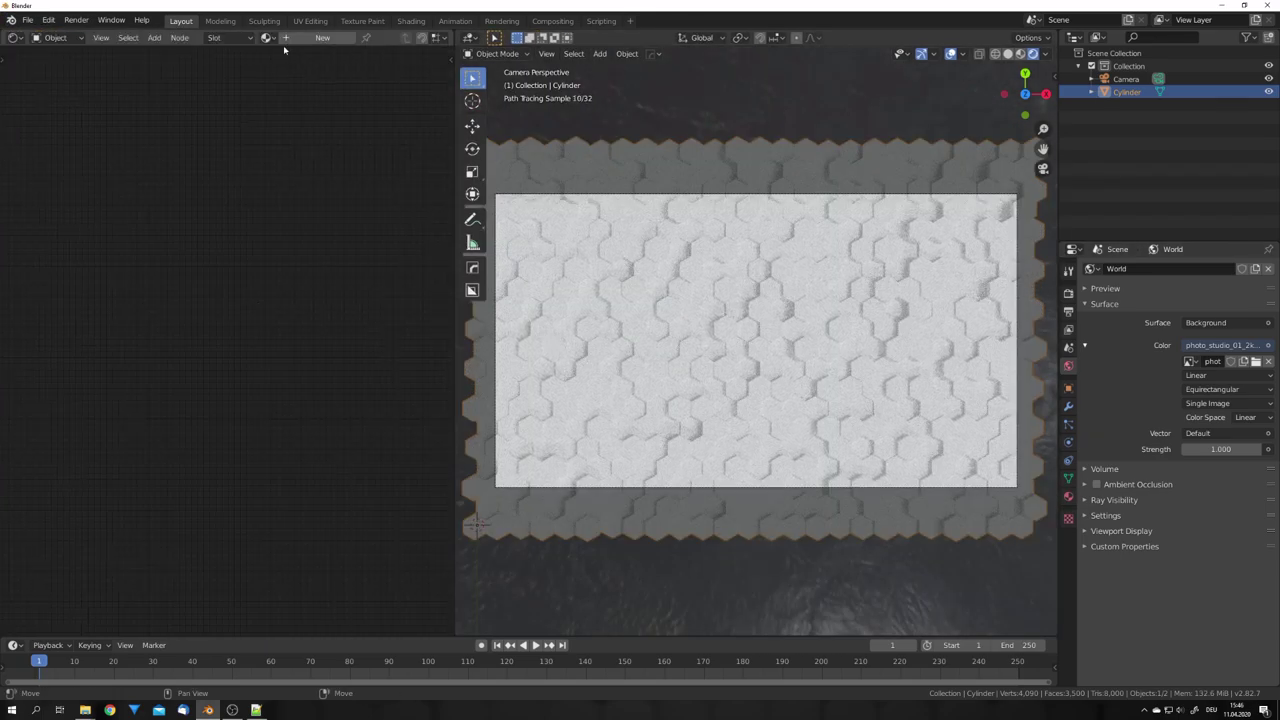
Step: Create a new material for the hexagon grid
{"action": "left_click", "coordinate": [300, 40]}
{"action": "left_click", "coordinate": [231, 302]}
{"action": "left_click", "coordinate": [292, 167]}
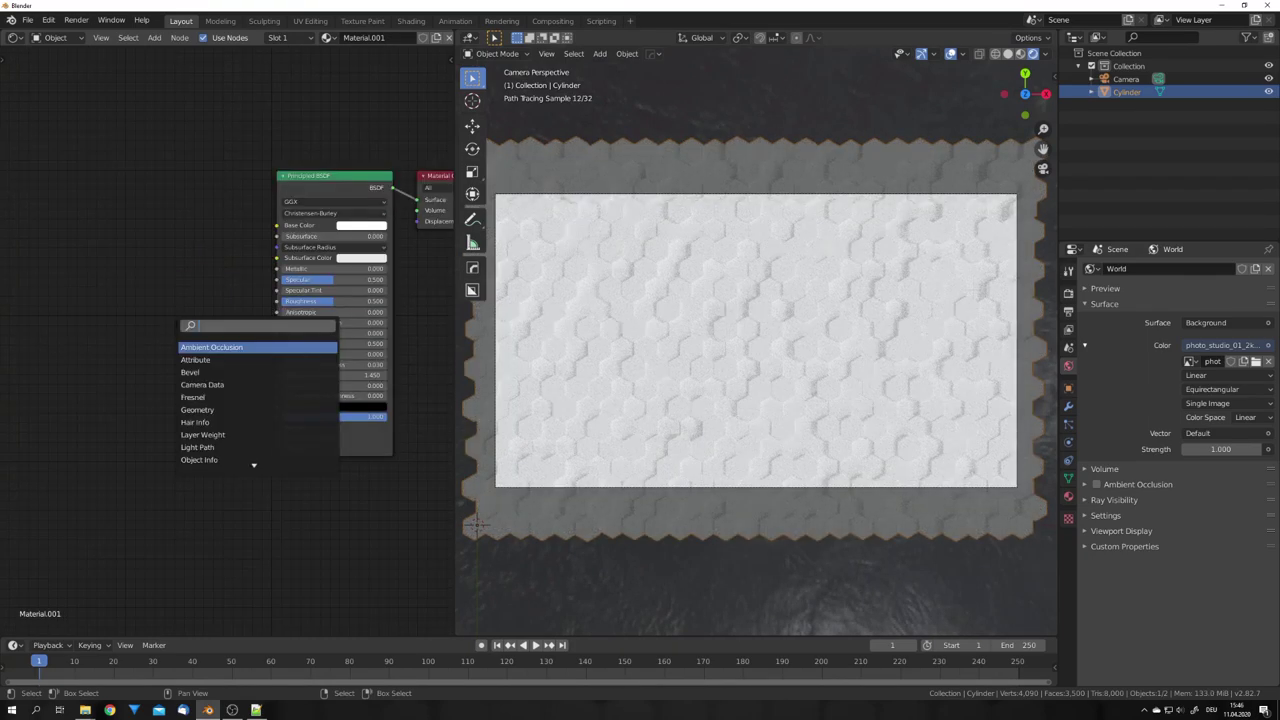
Step: Add a Bevel node to the material and connect its Normal output to the Principled BSDF's Normal input
{"action": "type", "text": "ti"}
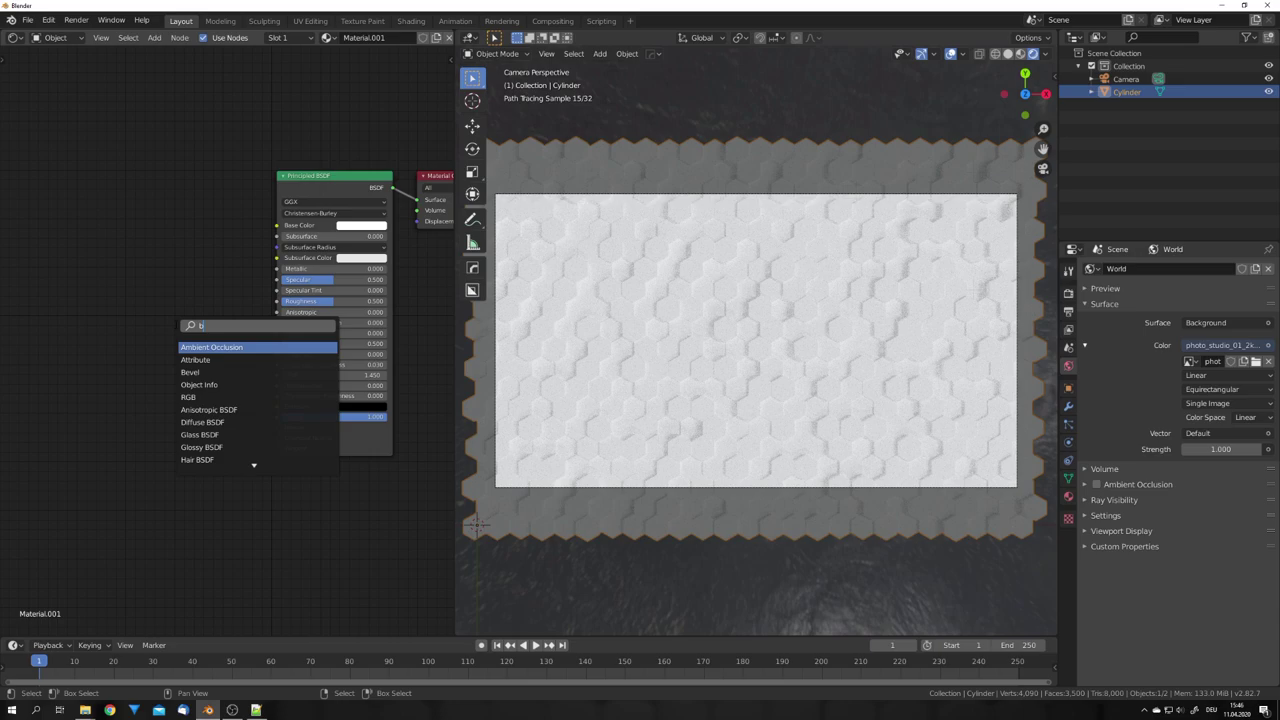
{"action": "left_click", "coordinate": [190, 372]}
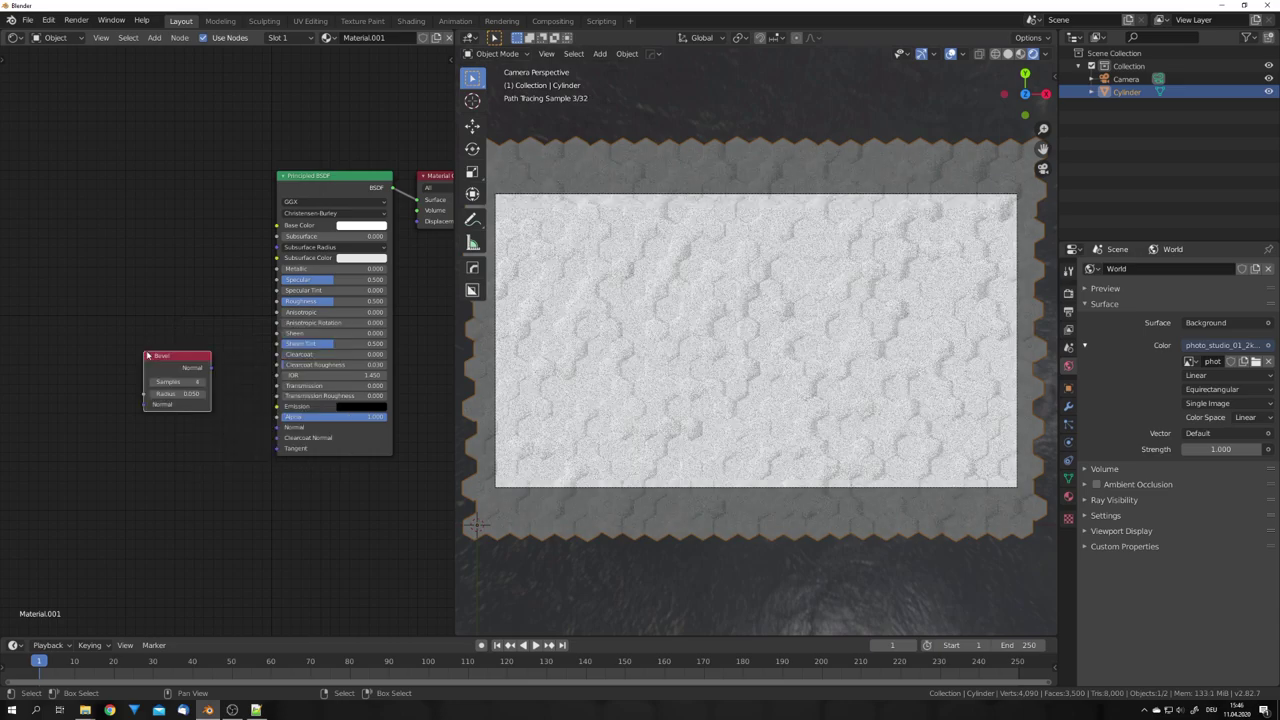
{"action": "left_click", "coordinate": [198, 377]}
{"action": "scroll", "coordinate": [198, 377], "scroll_direction": "up", "scroll_amount": 2}
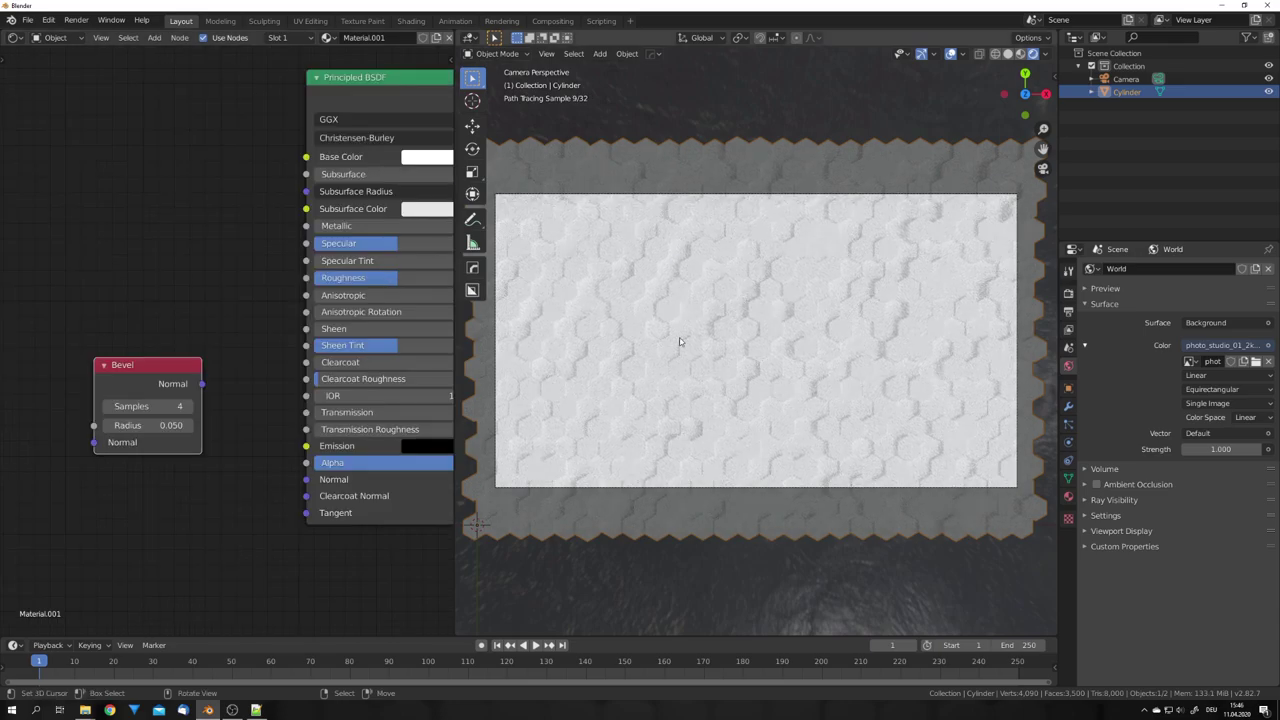
{"action": "middle_click_drag", "start_coordinate": [679, 342], "coordinate": [617, 404]}
{"action": "left_click_drag", "start_coordinate": [201, 383], "coordinate": [306, 479]}
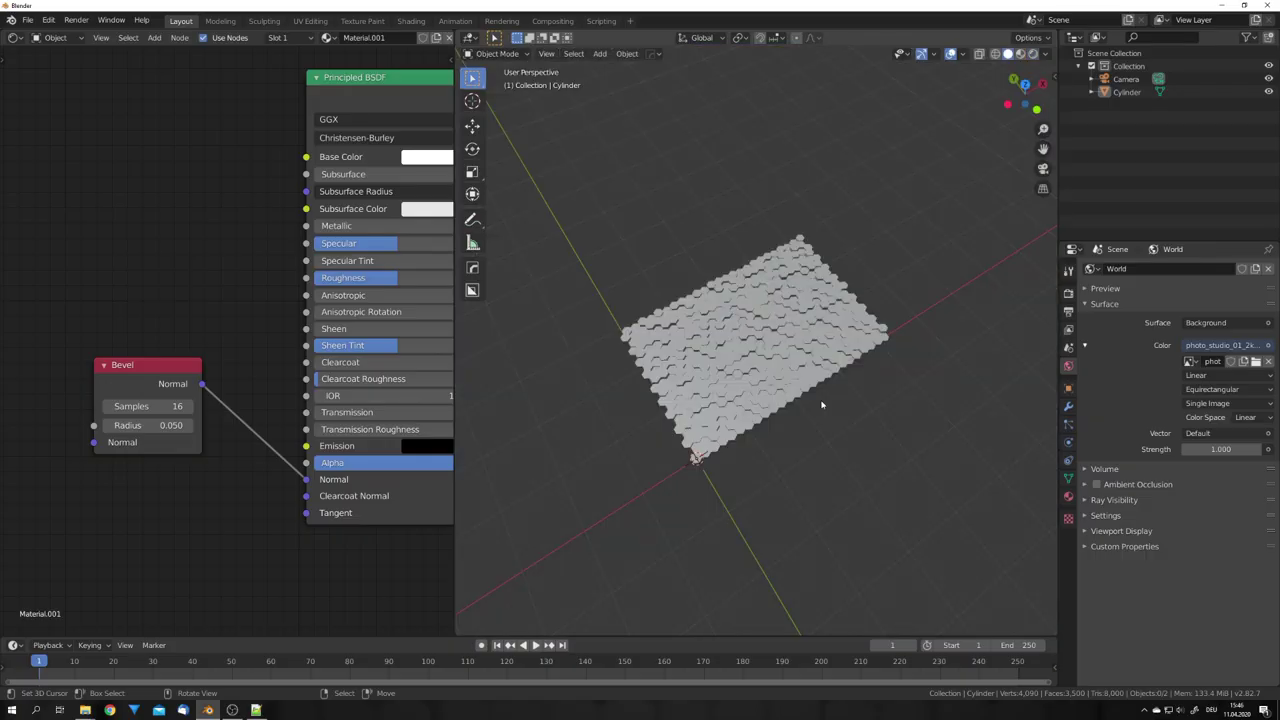
Step: Add a 2 m plane at the world origin in place of the hexagon grid
{"action": "key", "text": "shift+a"}
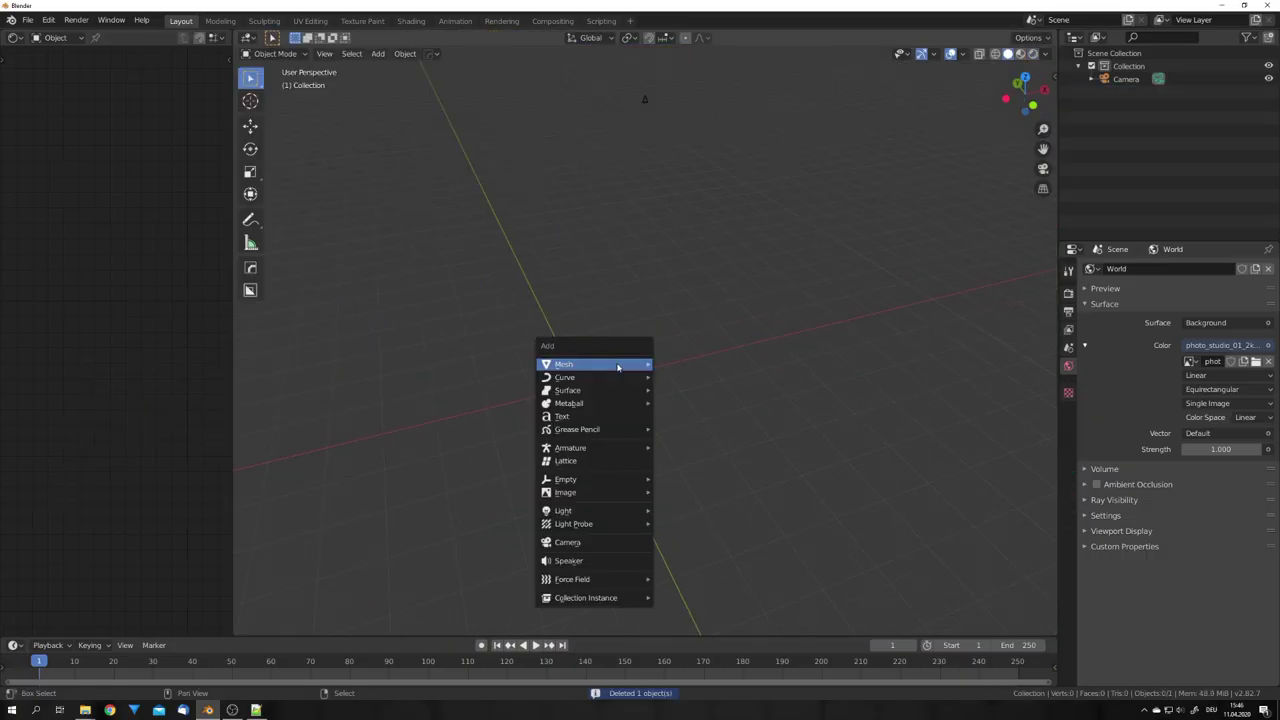
{"action": "mouse_move", "coordinate": [600, 363]}
{"action": "left_click", "coordinate": [700, 44]}
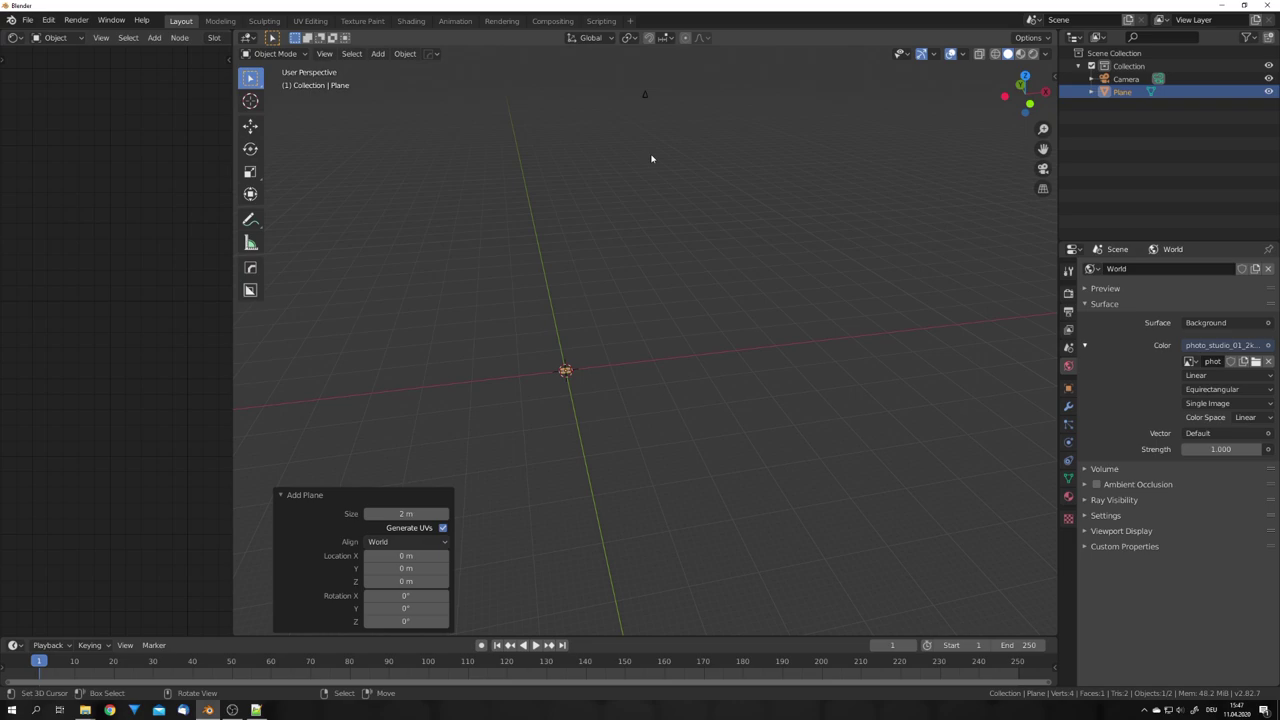
Step: Reset the camera's location to the world origin, raise it along Z above the plane, and look through the camera
{"action": "left_click", "coordinate": [647, 97]}
{"action": "key", "text": "alt+g"}
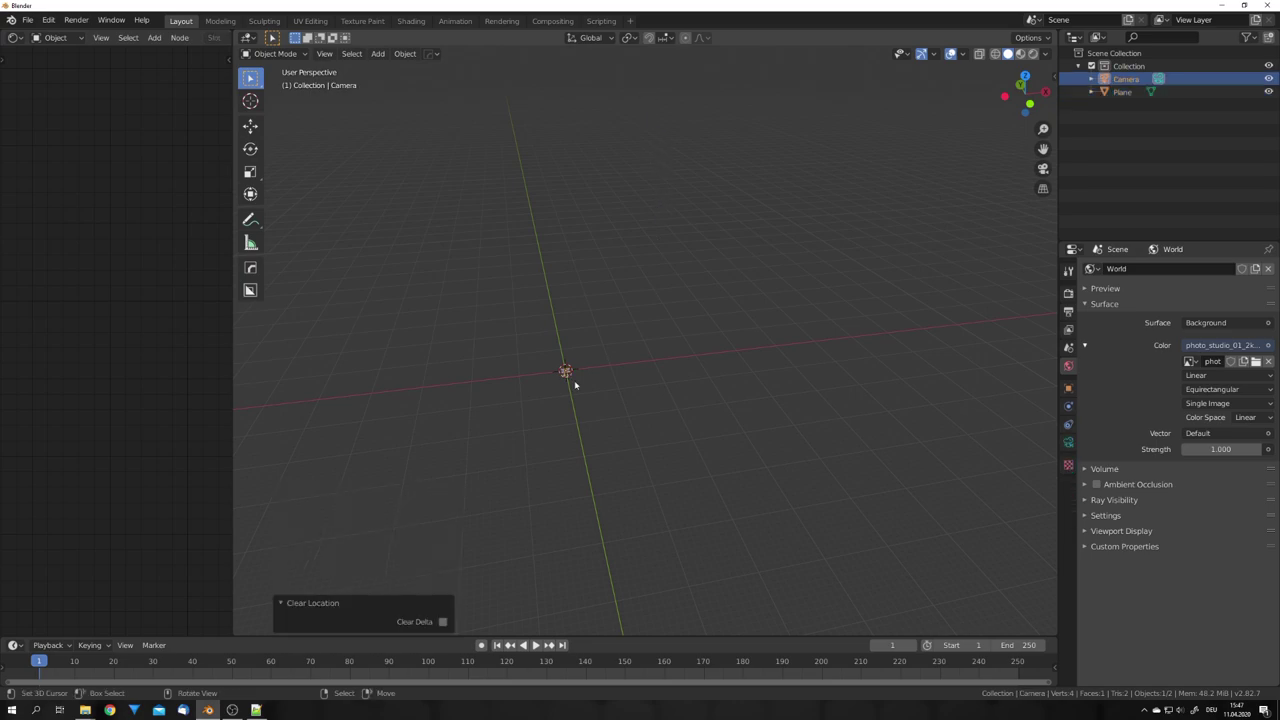
{"action": "key", "text": "g"}
{"action": "key", "text": "z"}
{"action": "left_click", "coordinate": [576, 329]}
{"action": "key", "text": "KP_0"}
Step: Scale the plane up by about 9.83 so that it covers the whole camera frame
{"action": "right_click", "coordinate": [645, 385]}
{"action": "key", "text": "s"}
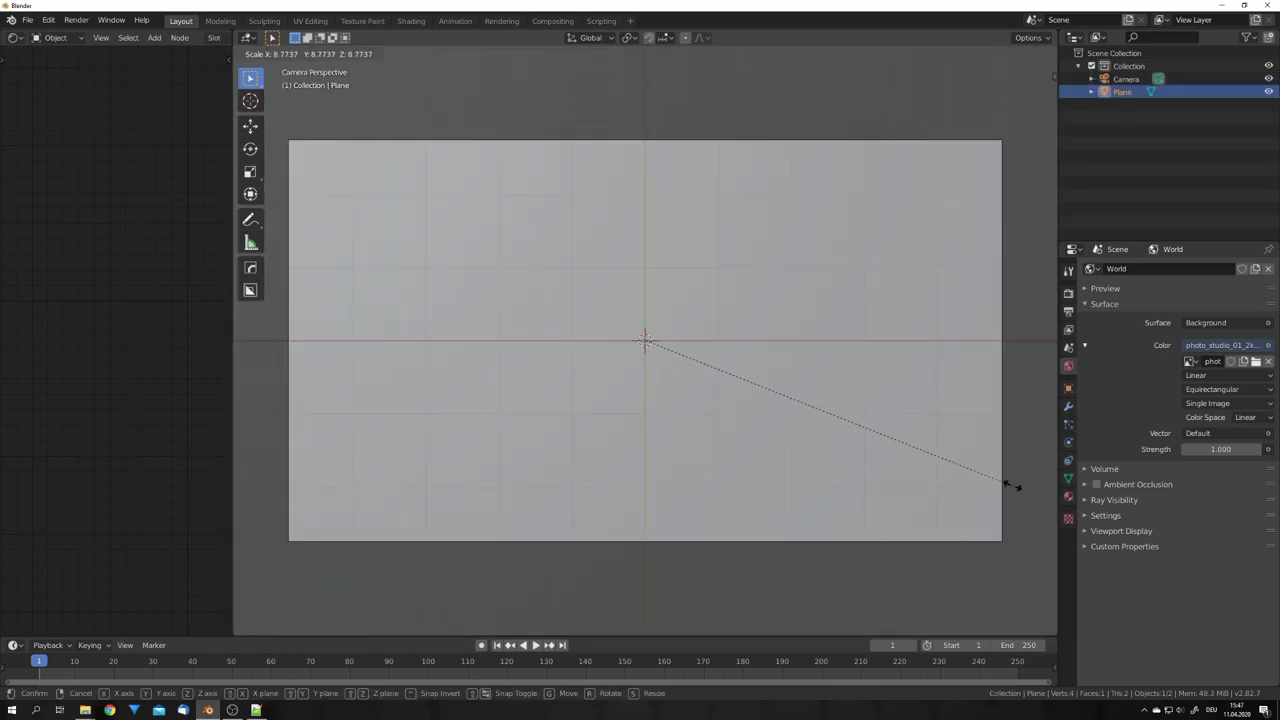
{"action": "left_click", "coordinate": [236, 492]}
Step: Move the enlarged plane down along Z by about 9.34 m
{"action": "middle_click_drag", "start_coordinate": [545, 488], "coordinate": [628, 360]}
{"action": "scroll", "coordinate": [599, 408], "scroll_direction": "down", "scroll_amount": 8}
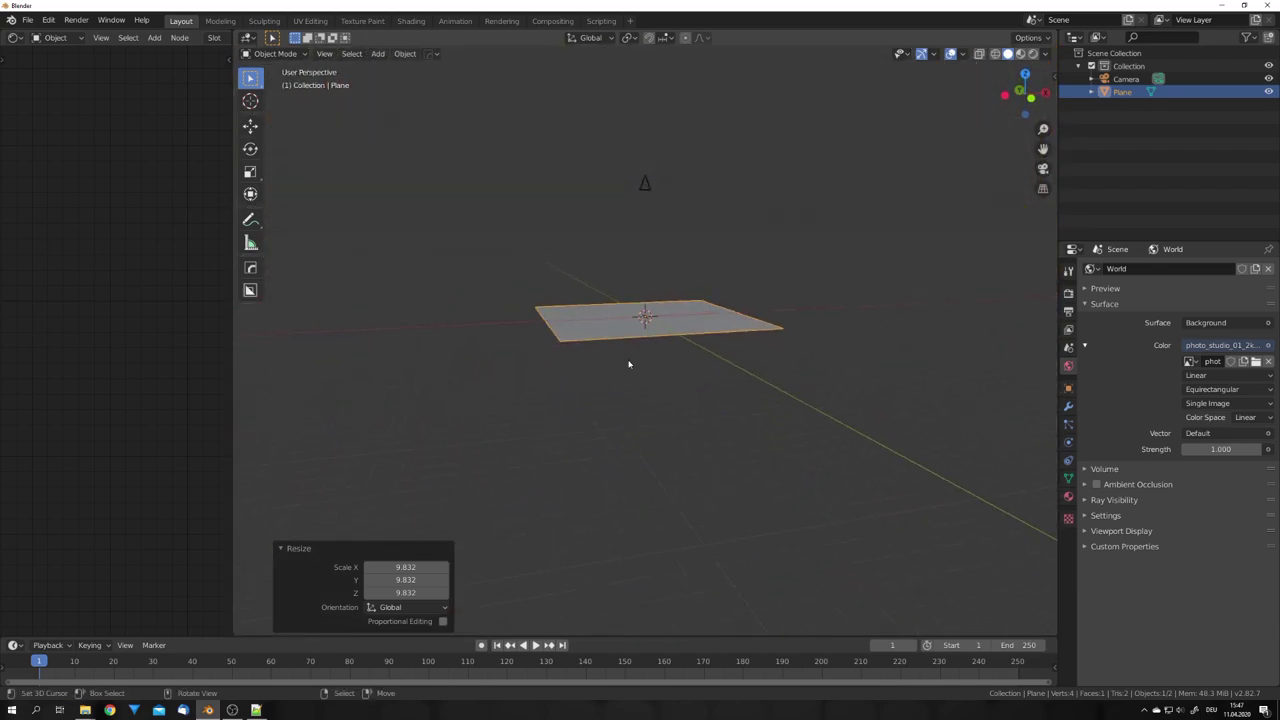
{"action": "key", "text": "g"}
{"action": "key", "text": "z"}
{"action": "left_click", "coordinate": [678, 416]}
{"action": "middle_click_drag", "start_coordinate": [678, 416], "coordinate": [700, 443]}
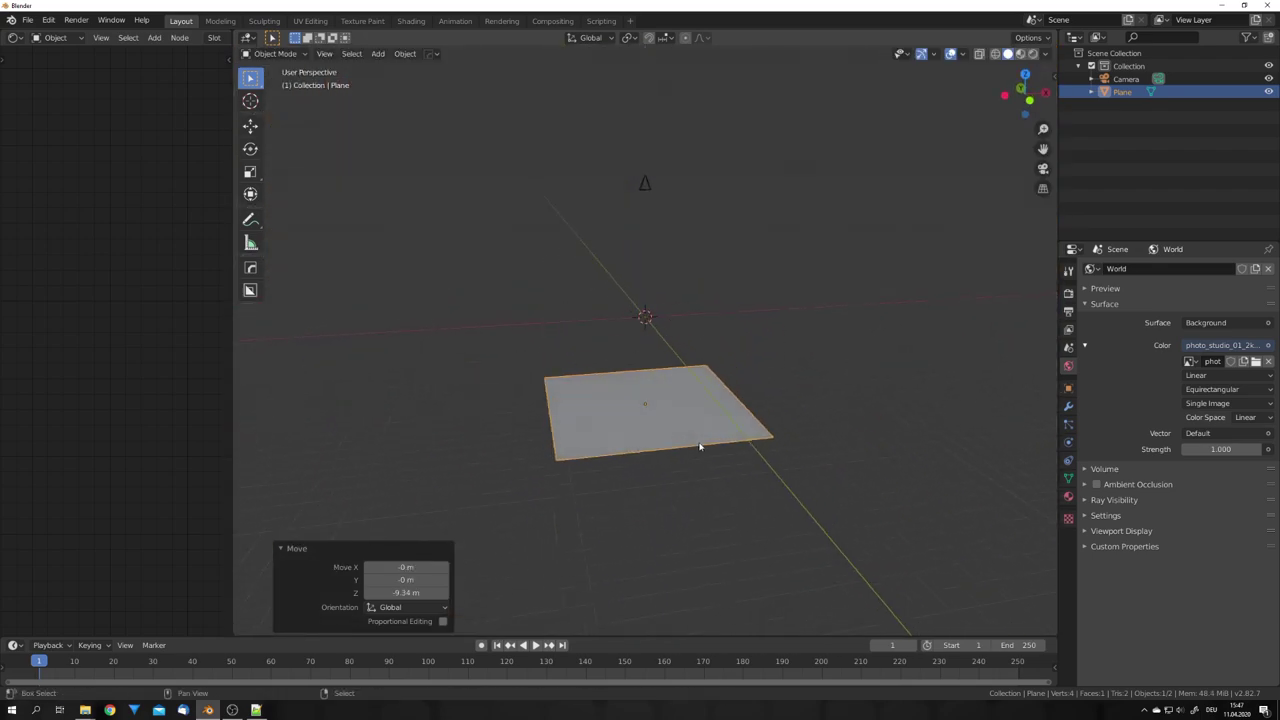
Step: Duplicate the plane in place and reset the duplicate's location to the world origin
{"action": "key", "text": "shift+d"}
{"action": "right_click", "coordinate": [701, 427]}
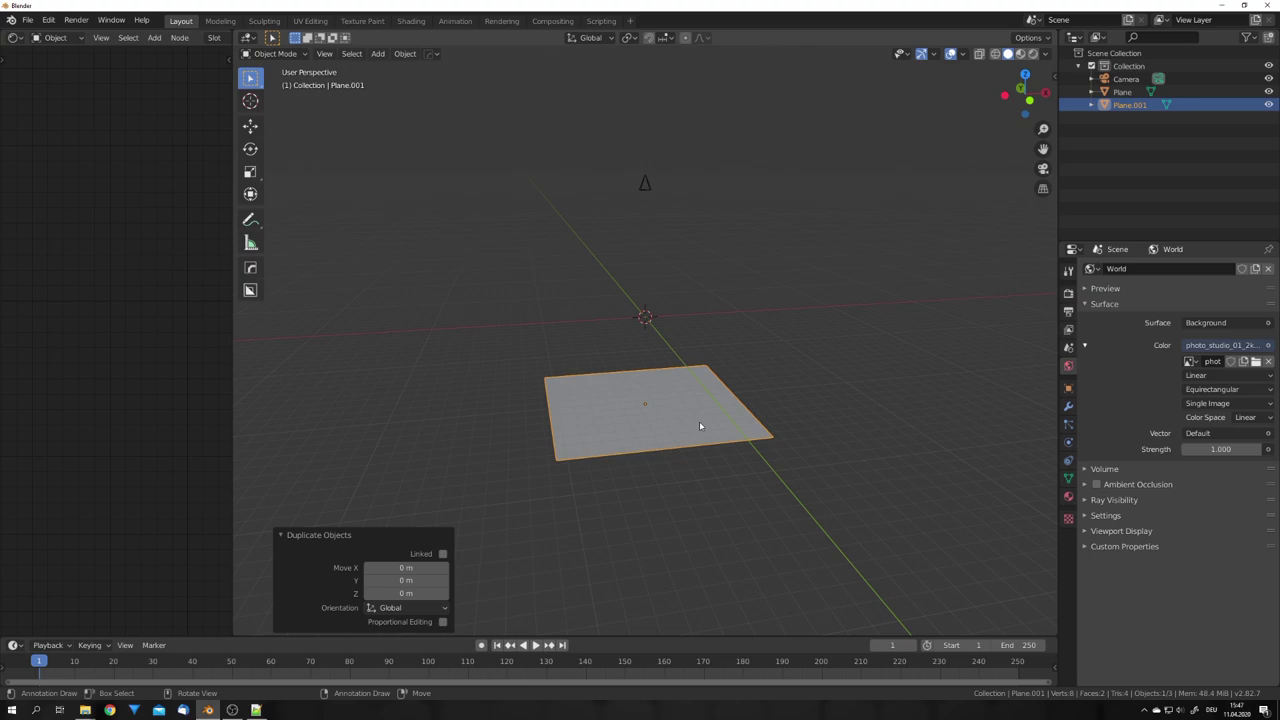
{"action": "key", "text": "alt+g"}
{"action": "middle_click_drag", "start_coordinate": [700, 426], "coordinate": [682, 435]}
Step: Add an Array modifier to the duplicated plane and disable its relative offset
{"action": "left_click", "coordinate": [1068, 406]}
{"action": "left_click", "coordinate": [1143, 270]}
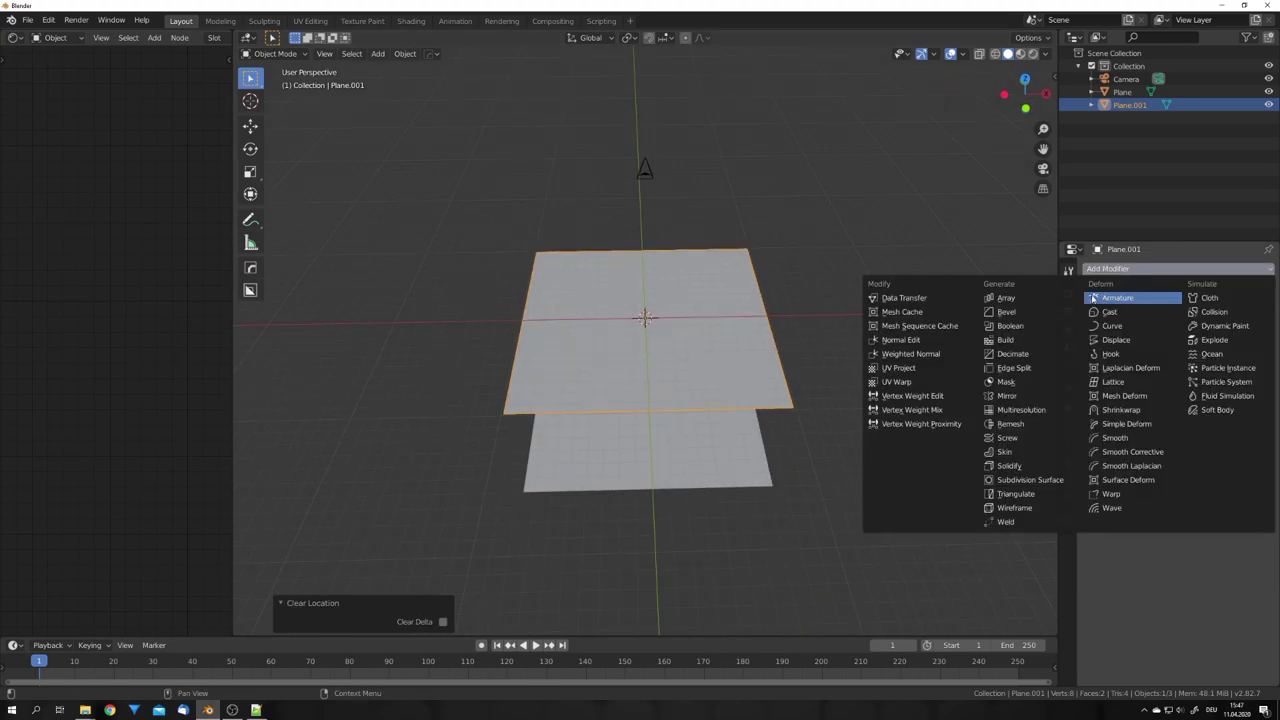
{"action": "left_click", "coordinate": [1006, 298]}
{"action": "left_click", "coordinate": [1217, 360]}
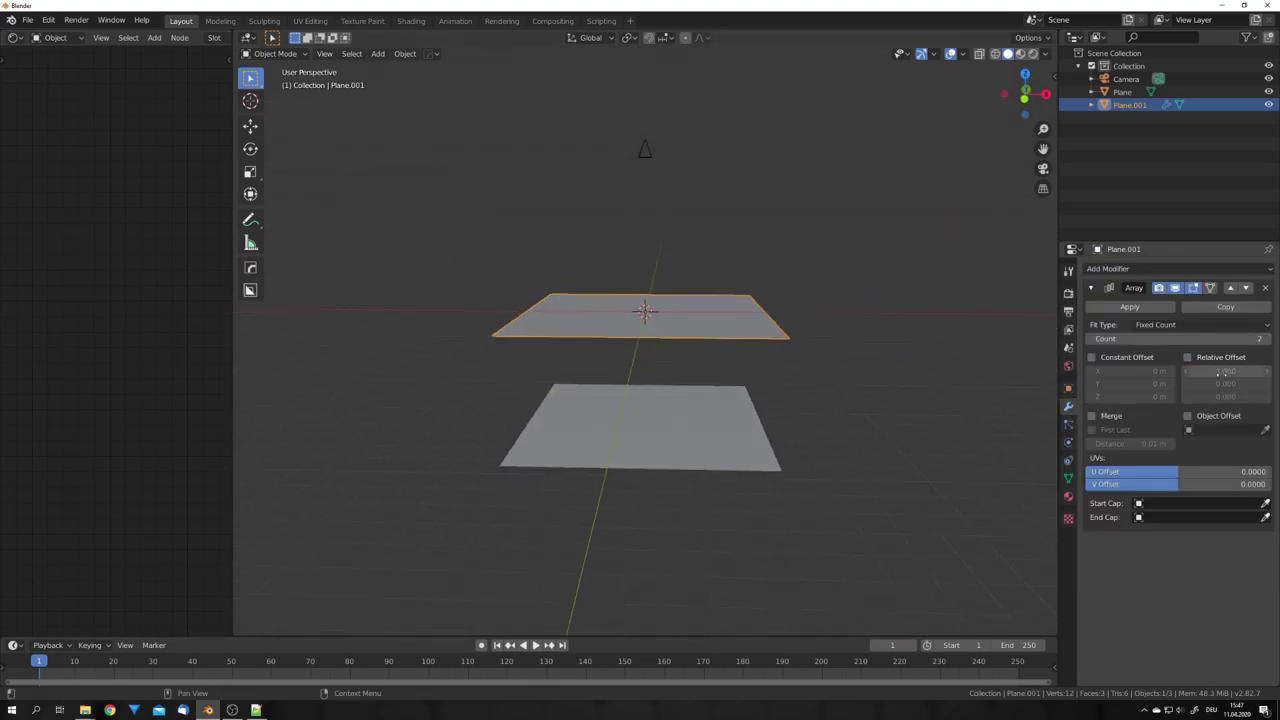
{"action": "left_click", "coordinate": [1217, 360]}
{"action": "key", "text": "BackSpace"}
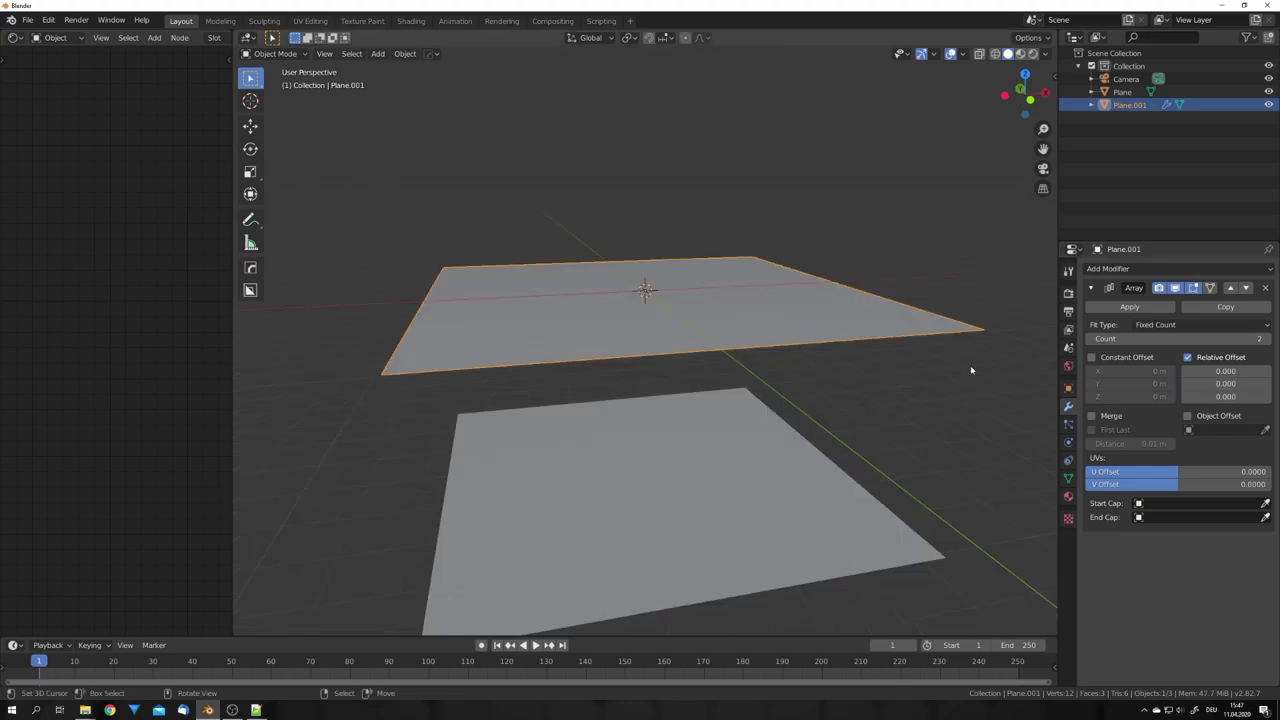
{"action": "left_click", "coordinate": [1187, 357]}
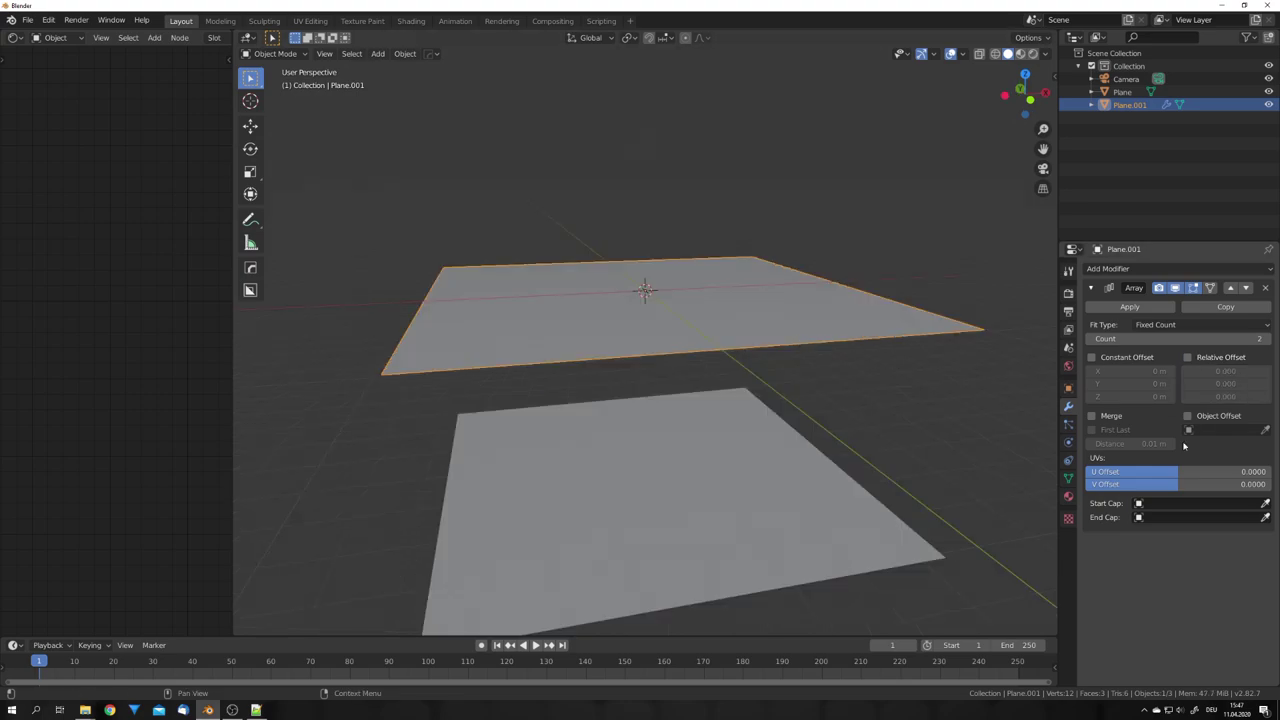
Step: Enable the array's constant offset with Z at about -0.115 m and X at 0, and set the count to 5
{"action": "left_click", "coordinate": [1119, 361]}
{"action": "left_click_drag", "start_coordinate": [1140, 397], "coordinate": [843, 396]}
{"action": "middle_click_drag", "start_coordinate": [843, 396], "coordinate": [971, 363]}
{"action": "left_click", "coordinate": [1176, 325]}
{"action": "left_click", "coordinate": [1176, 339]}
{"action": "left_click", "coordinate": [1092, 339]}
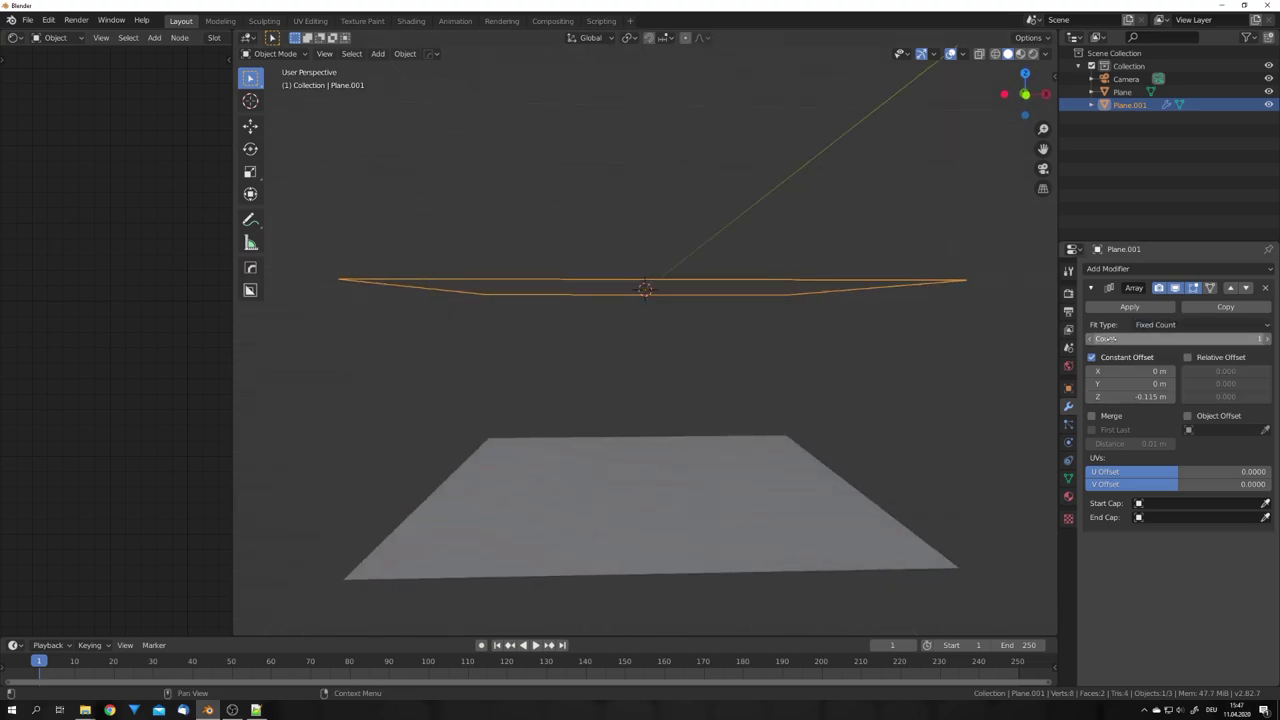
{"action": "left_click", "coordinate": [1113, 340]}
{"action": "type", "text": "5"}
{"action": "key", "text": "Return"}
Step: Raise the lower single plane along Z by about 3.86 m, to just beneath the arrayed stack
{"action": "mouse_move", "coordinate": [730, 305]}
{"action": "middle_mouse_down"}
{"action": "mouse_move", "coordinate": [722, 346]}
{"action": "mouse_move", "coordinate": [756, 404]}
{"action": "mouse_move", "coordinate": [727, 453]}
{"action": "middle_mouse_up"}
{"action": "right_click", "coordinate": [727, 481]}
{"action": "key", "text": "g"}
{"action": "key", "text": "z"}
{"action": "left_click", "coordinate": [726, 426]}
Step: Show the planes in wireframe from the camera and scale the arrayed stack down by about 0.646
{"action": "key", "text": "z"}
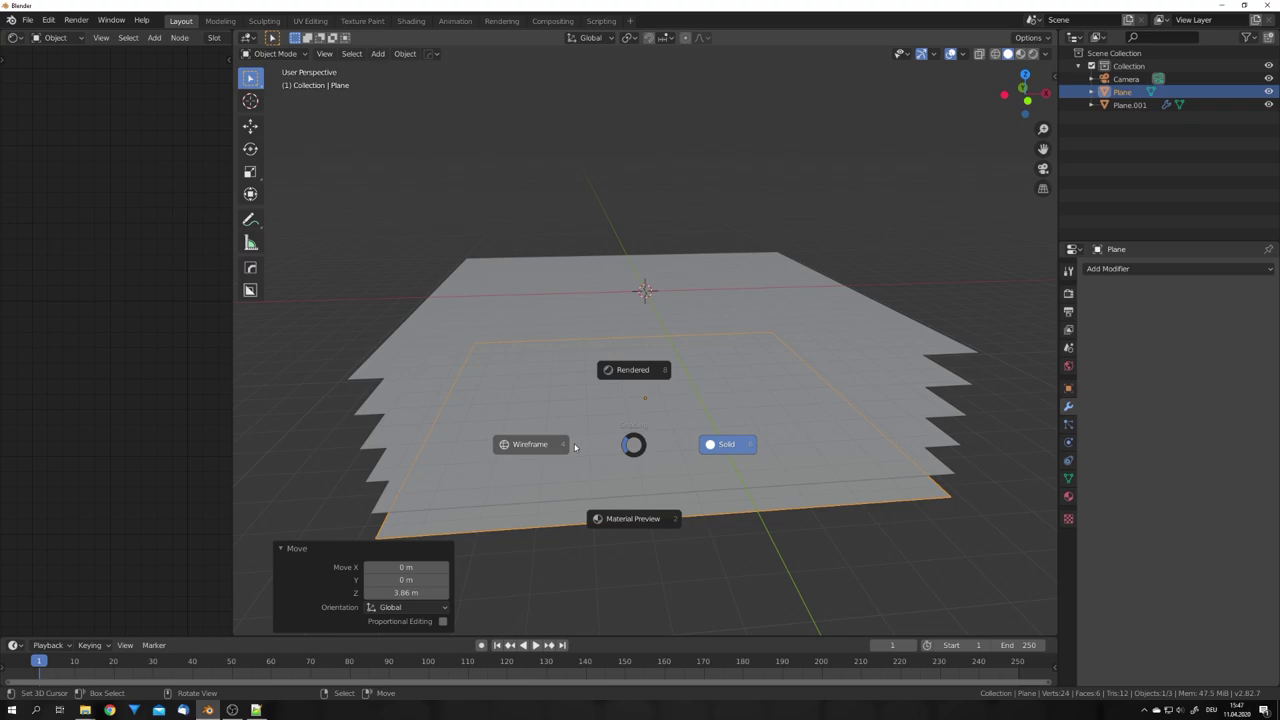
{"action": "left_click", "coordinate": [574, 447]}
{"action": "key", "text": "KP_0"}
{"action": "scroll", "coordinate": [575, 441], "scroll_direction": "down", "scroll_amount": 3}
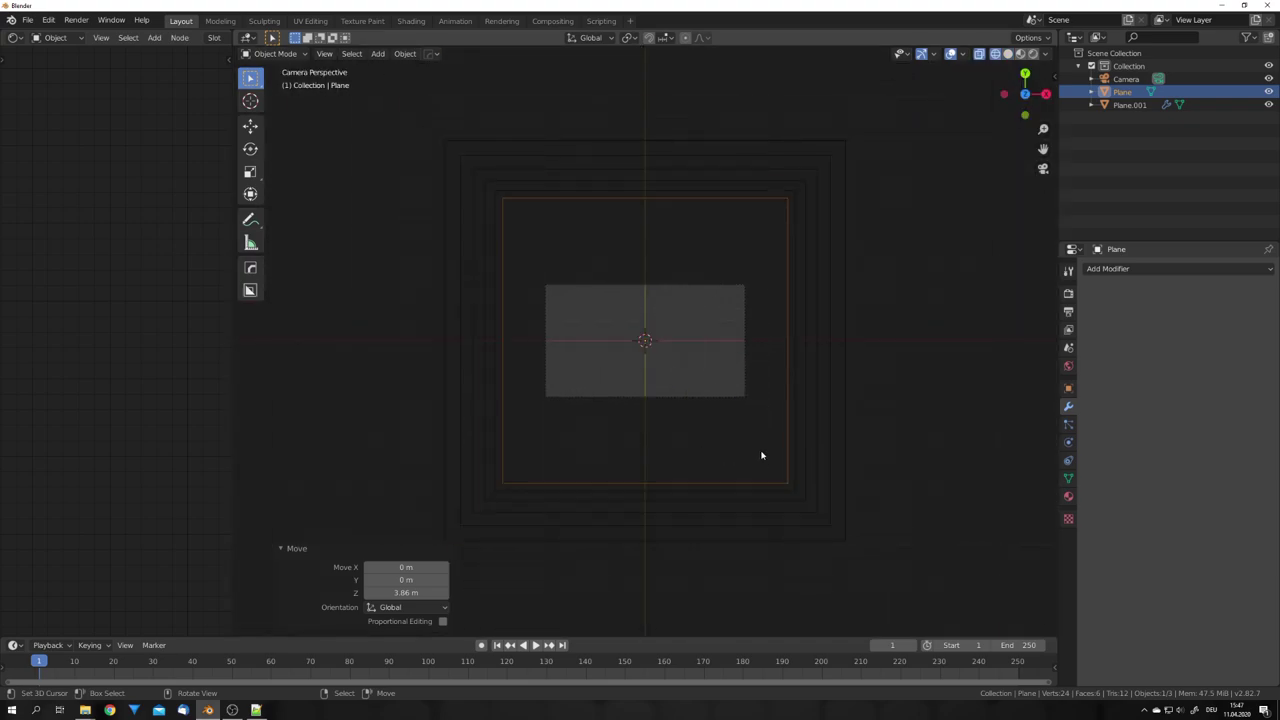
{"action": "left_click", "coordinate": [841, 523]}
{"action": "key", "text": "s"}
{"action": "left_click", "coordinate": [734, 423]}
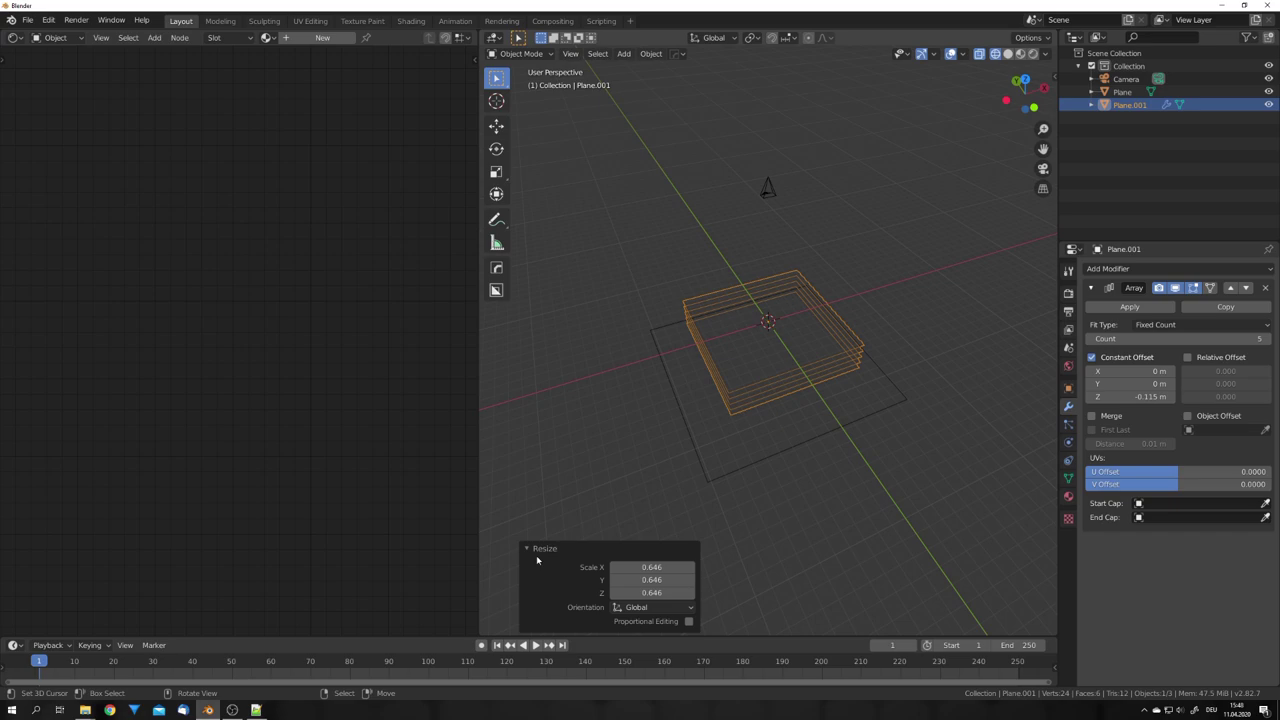
{"action": "left_click", "coordinate": [539, 550]}
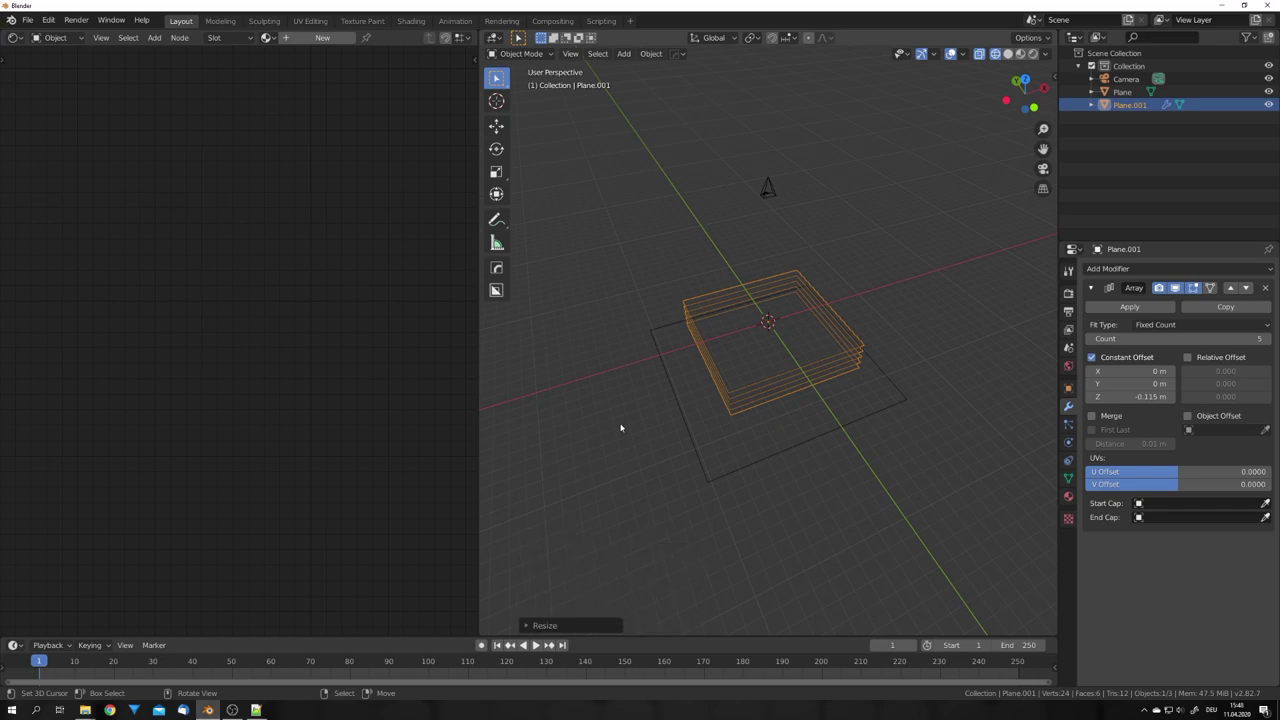
Step: Create a new material for the arrayed planes and make room between the Principled BSDF and Material Output nodes
{"action": "middle_click_drag", "start_coordinate": [704, 372], "coordinate": [660, 351]}
{"action": "scroll", "coordinate": [660, 351], "scroll_direction": "up", "scroll_amount": 4}
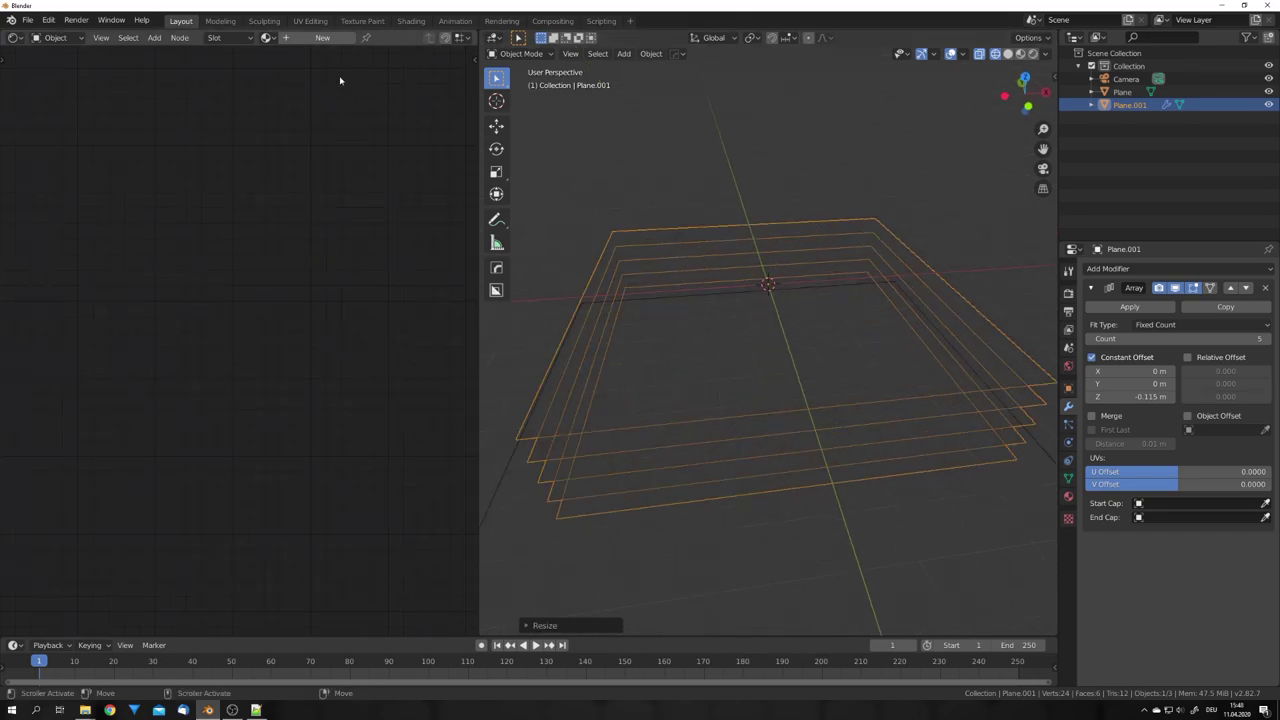
{"action": "left_click", "coordinate": [322, 37]}
{"action": "scroll", "coordinate": [236, 388], "scroll_direction": "down", "scroll_amount": 4}
{"action": "left_click_drag", "start_coordinate": [267, 250], "coordinate": [96, 195]}
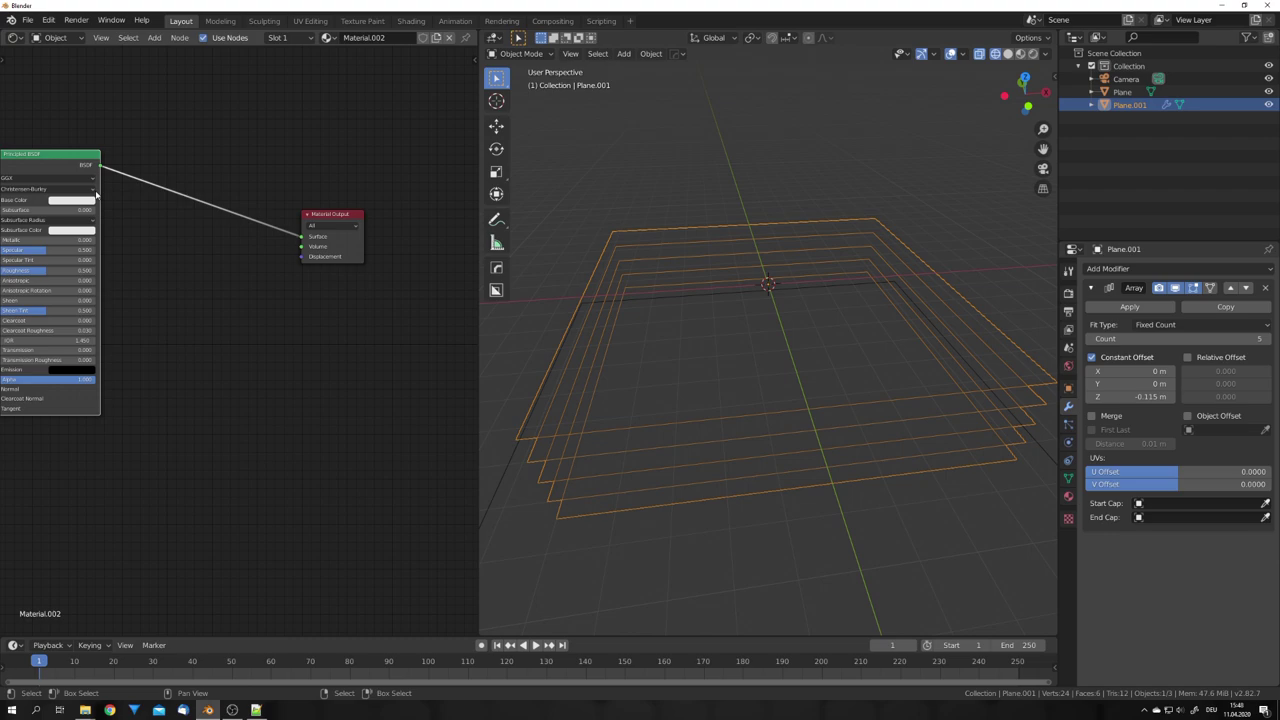
Step: Add a Mix Shader node between the Principled BSDF and the Material Output
{"action": "key", "text": "shift+a"}
{"action": "left_click", "coordinate": [259, 342]}
{"action": "type", "text": "mix"}
{"action": "key", "text": "Return"}
{"action": "left_click", "coordinate": [212, 286]}
Step: Add a Transparent BSDF node below the Mix Shader
{"action": "key", "text": "shift+a"}
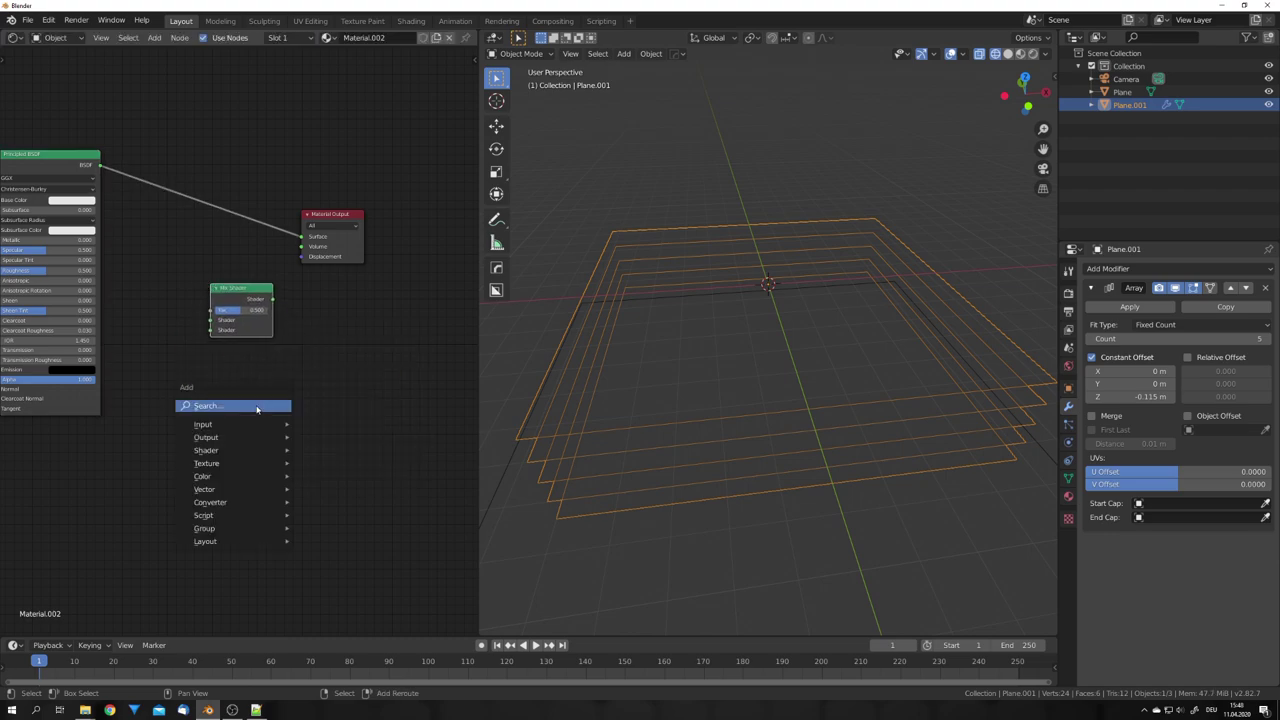
{"action": "left_click", "coordinate": [256, 406]}
{"action": "type", "text": "tra"}
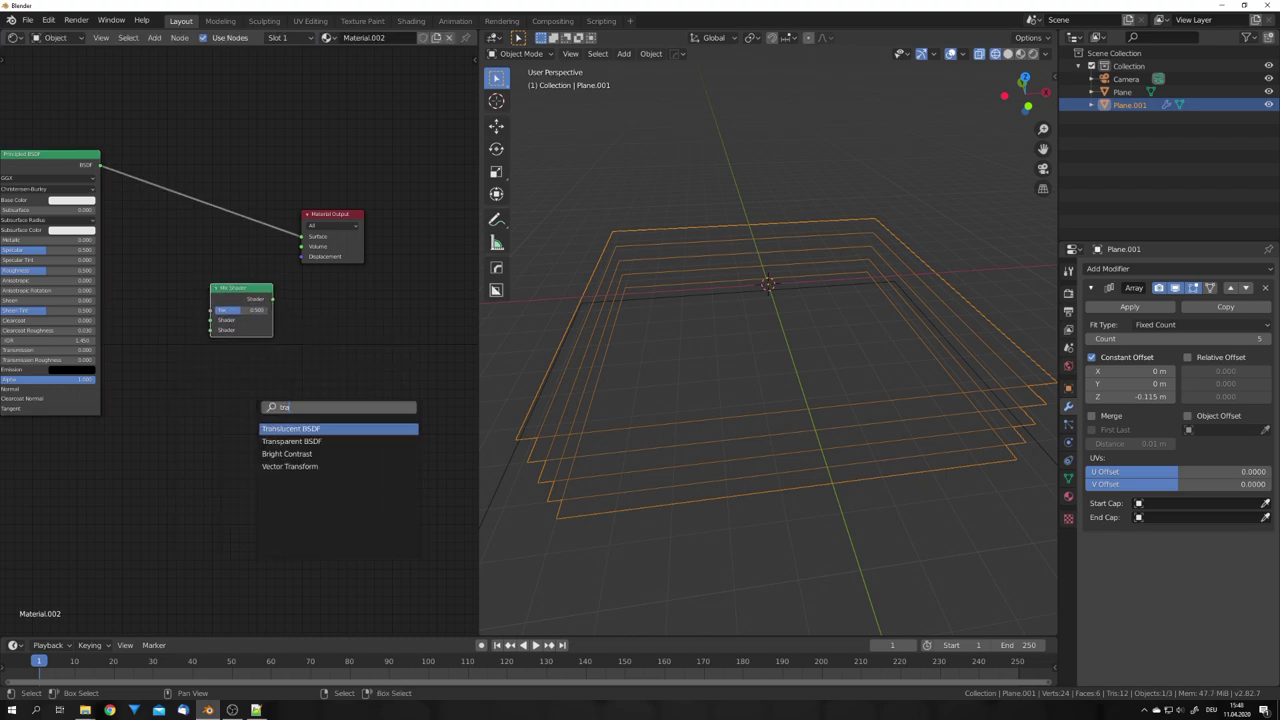
{"action": "key", "text": "Down"}
{"action": "key", "text": "Return"}
{"action": "left_click", "coordinate": [189, 376]}
Step: Add a Noise Texture node beside the Principled BSDF and preview it through a Viewer node
{"action": "middle_click_drag", "start_coordinate": [336, 391], "coordinate": [254, 406]}
{"action": "key", "text": "shift+a"}
{"action": "left_click", "coordinate": [254, 405]}
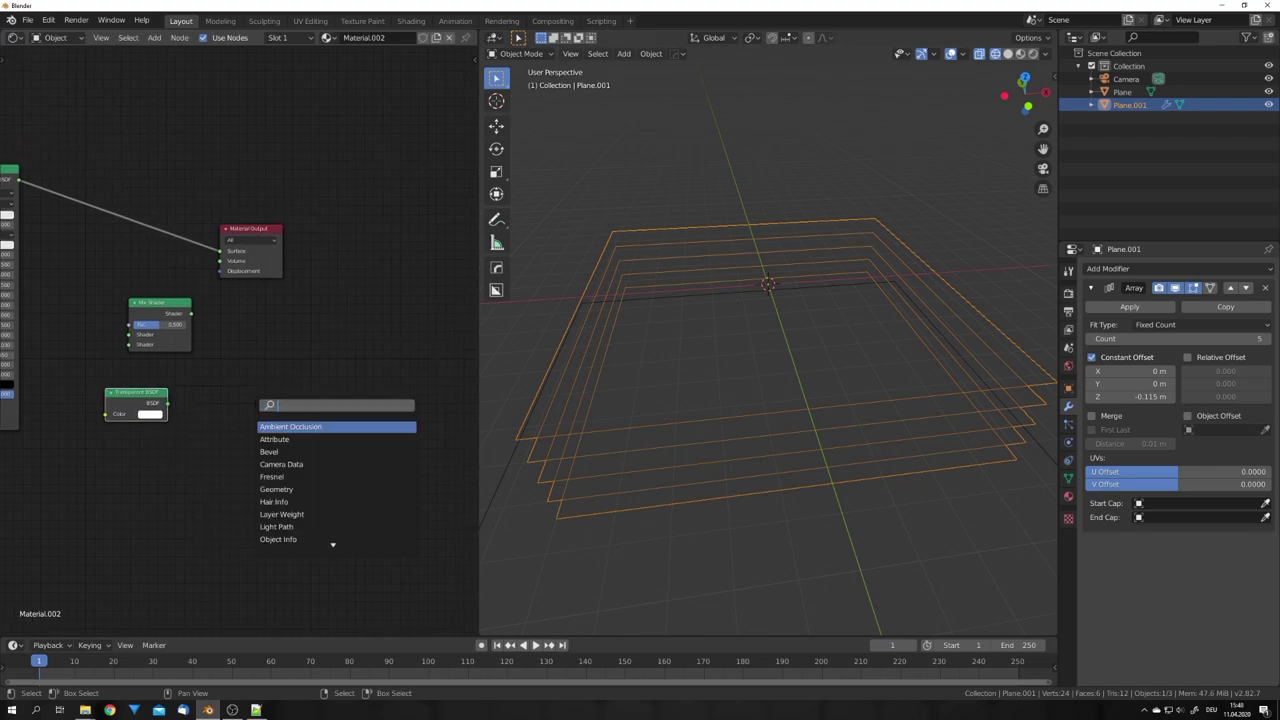
{"action": "type", "text": "noise"}
{"action": "key", "text": "Return"}
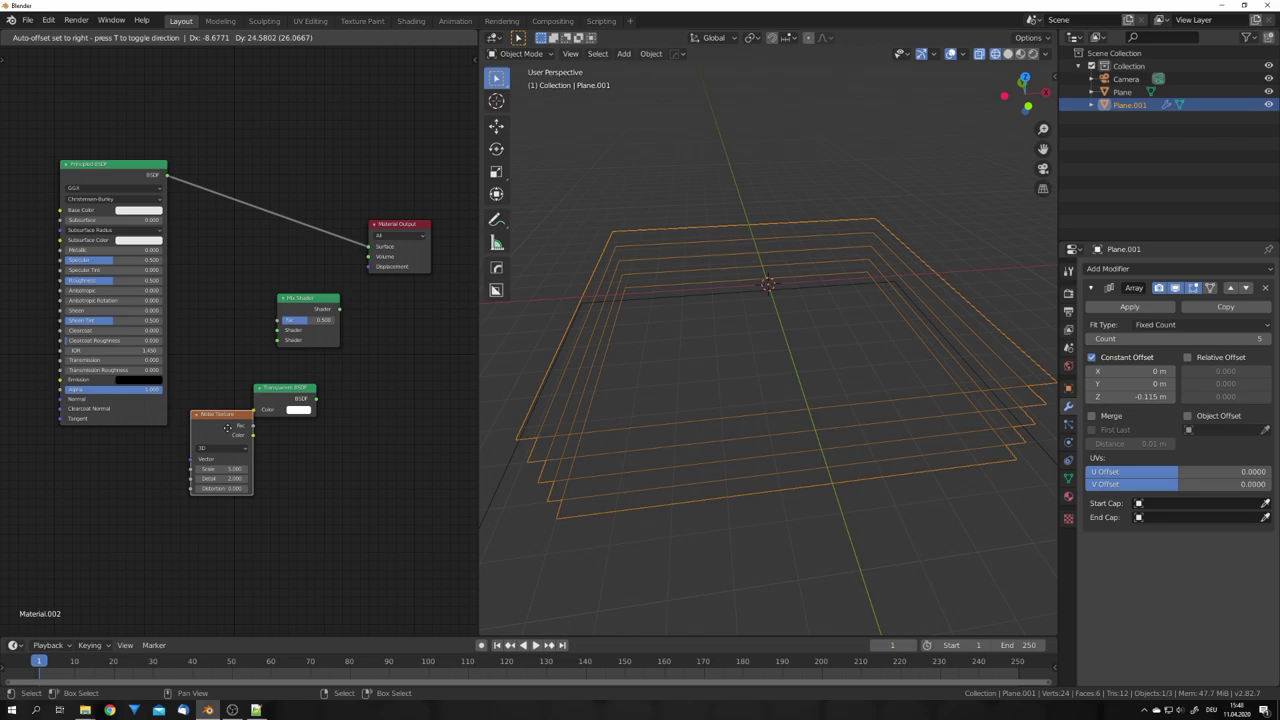
{"action": "left_click", "coordinate": [231, 267]}
{"action": "left_click", "coordinate": [232, 267], "text": "ctrl+shift"}
{"action": "left_click_drag", "start_coordinate": [230, 263], "coordinate": [223, 249]}
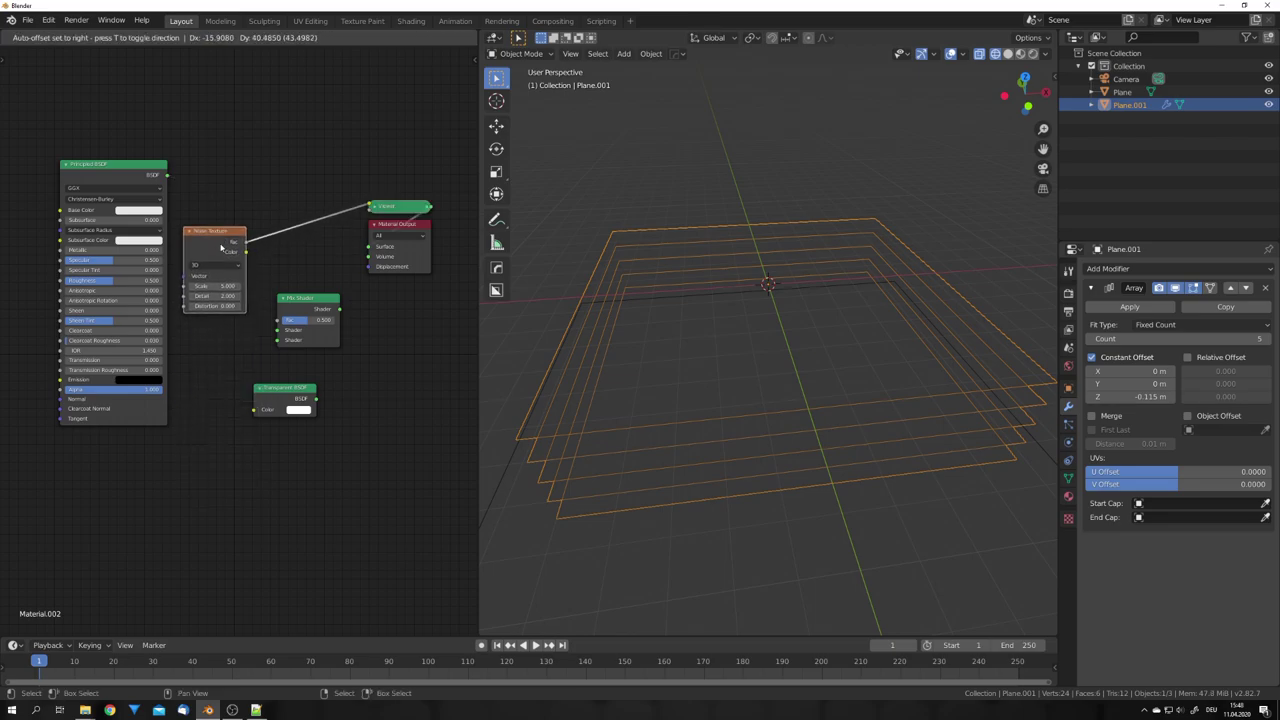
Step: Switch the 3D view to rendered shading and deselect all objects to inspect the noise on the planes
{"action": "middle_click_drag", "start_coordinate": [718, 334], "coordinate": [808, 357]}
{"action": "key", "text": "shift+z"}
{"action": "key", "text": "alt+a"}
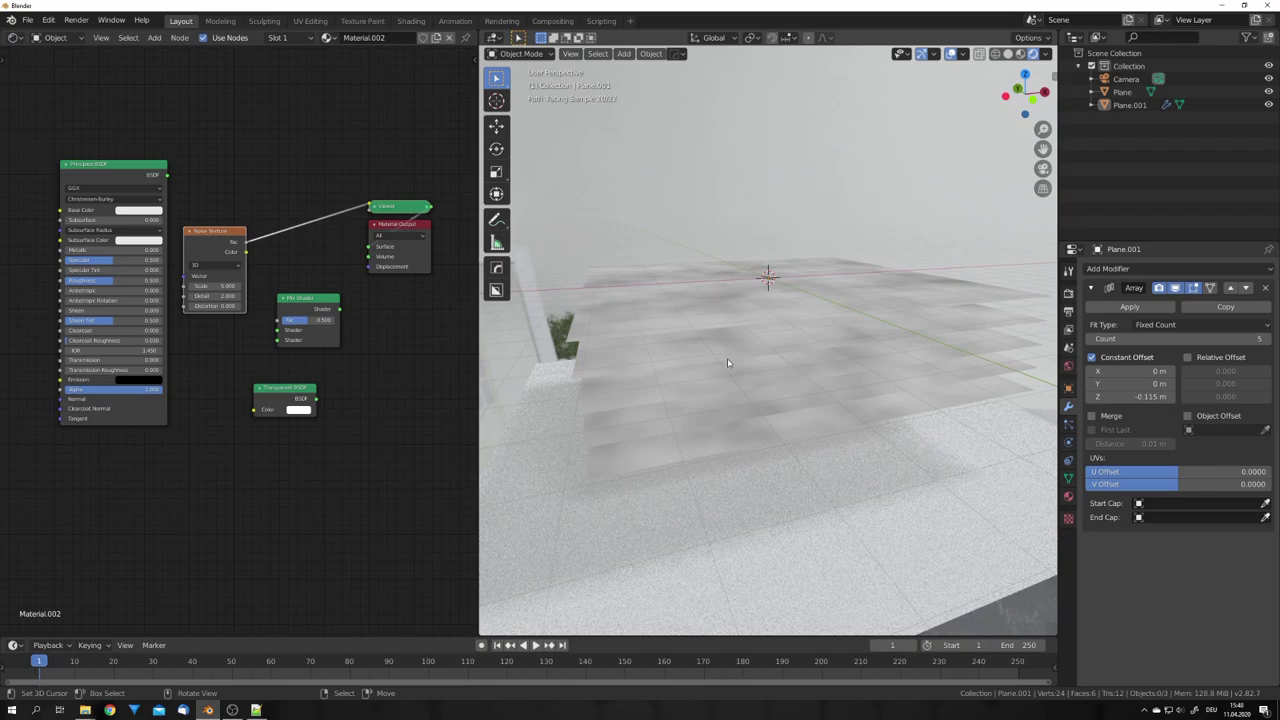
{"action": "middle_click_drag", "start_coordinate": [727, 362], "coordinate": [702, 346]}
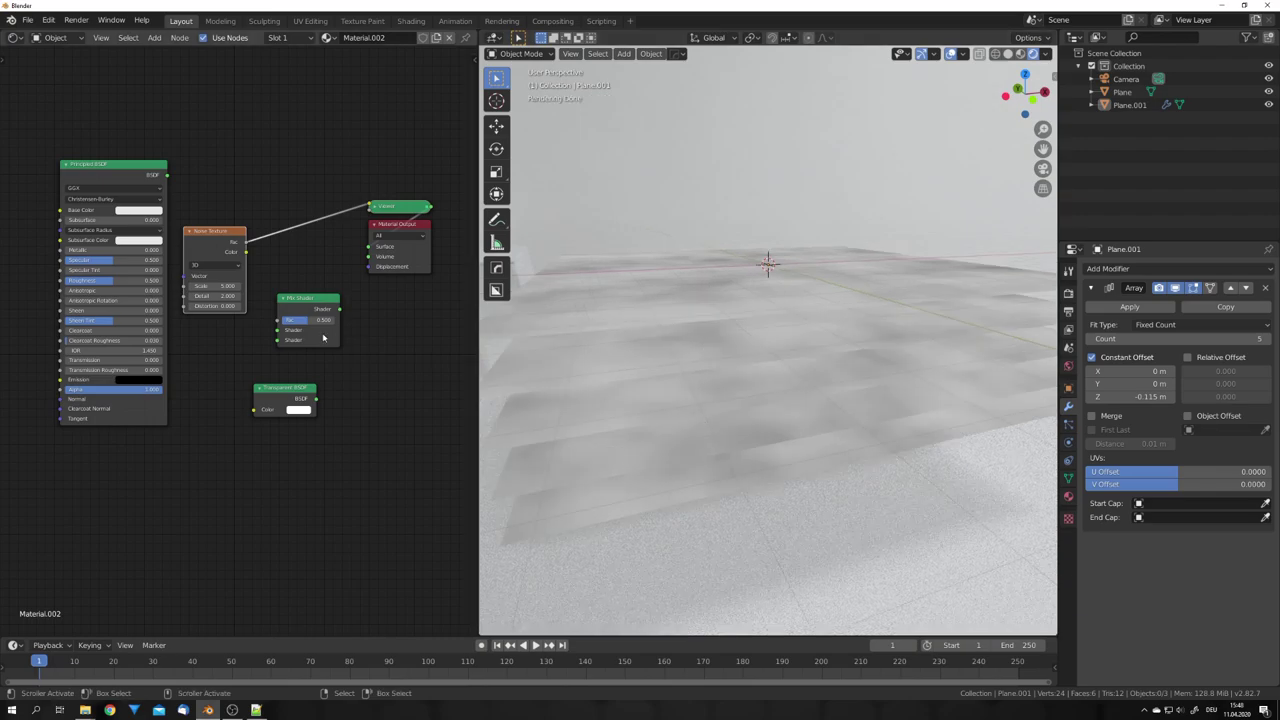
Step: Connect Noise Fac to the Mix Shader's Fac, Principled and Transparent BSDF to its shader inputs, and the mix to the Material Output
{"action": "scroll", "coordinate": [285, 408], "scroll_direction": "up", "scroll_amount": 4}
{"action": "left_click_drag", "start_coordinate": [285, 408], "coordinate": [372, 487]}
{"action": "left_click_drag", "start_coordinate": [399, 455], "coordinate": [390, 354]}
{"action": "left_click_drag", "start_coordinate": [385, 580], "coordinate": [366, 418]}
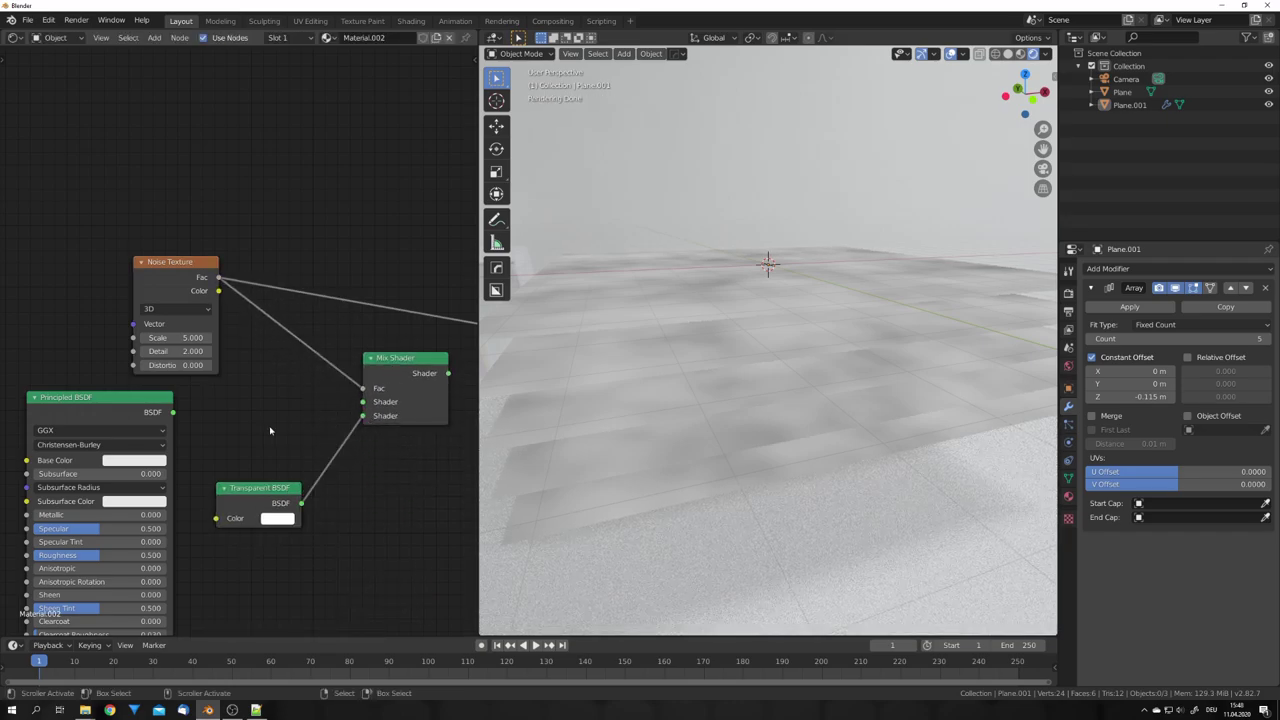
{"action": "left_click_drag", "start_coordinate": [173, 412], "coordinate": [363, 401]}
{"action": "middle_click_drag", "start_coordinate": [388, 445], "coordinate": [325, 454]}
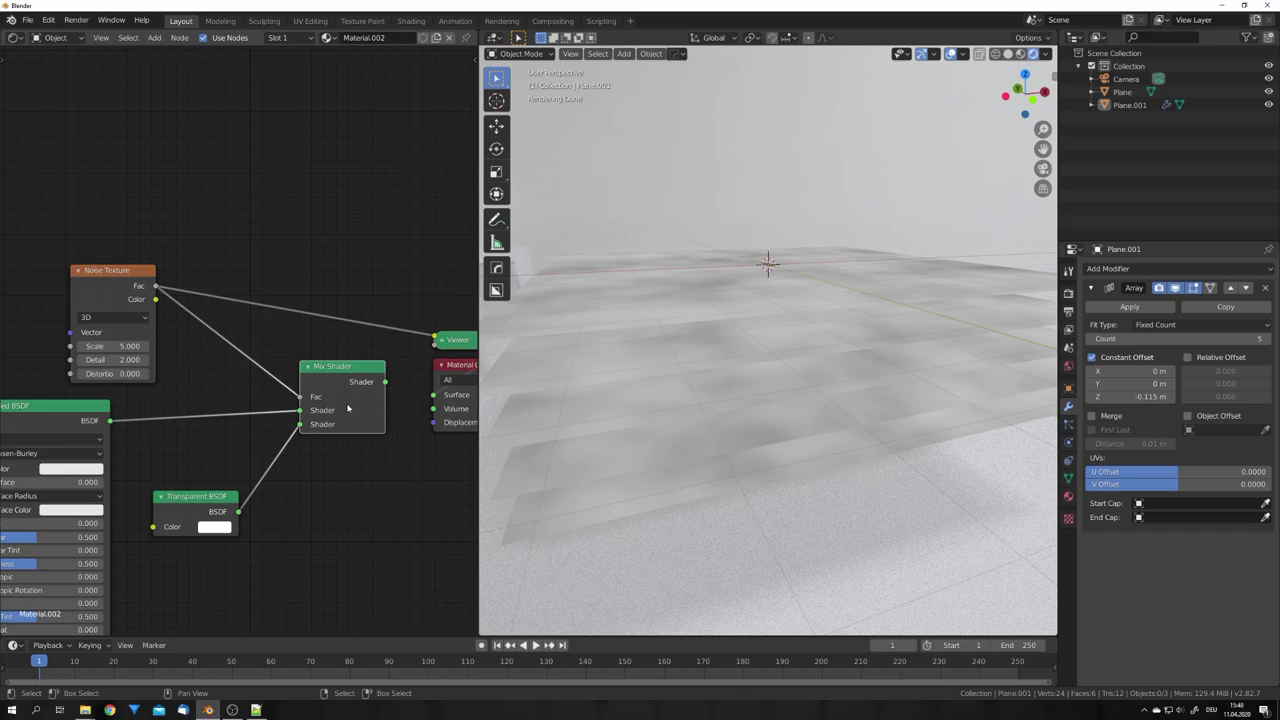
{"action": "left_click", "coordinate": [348, 408], "text": "ctrl+shift"}
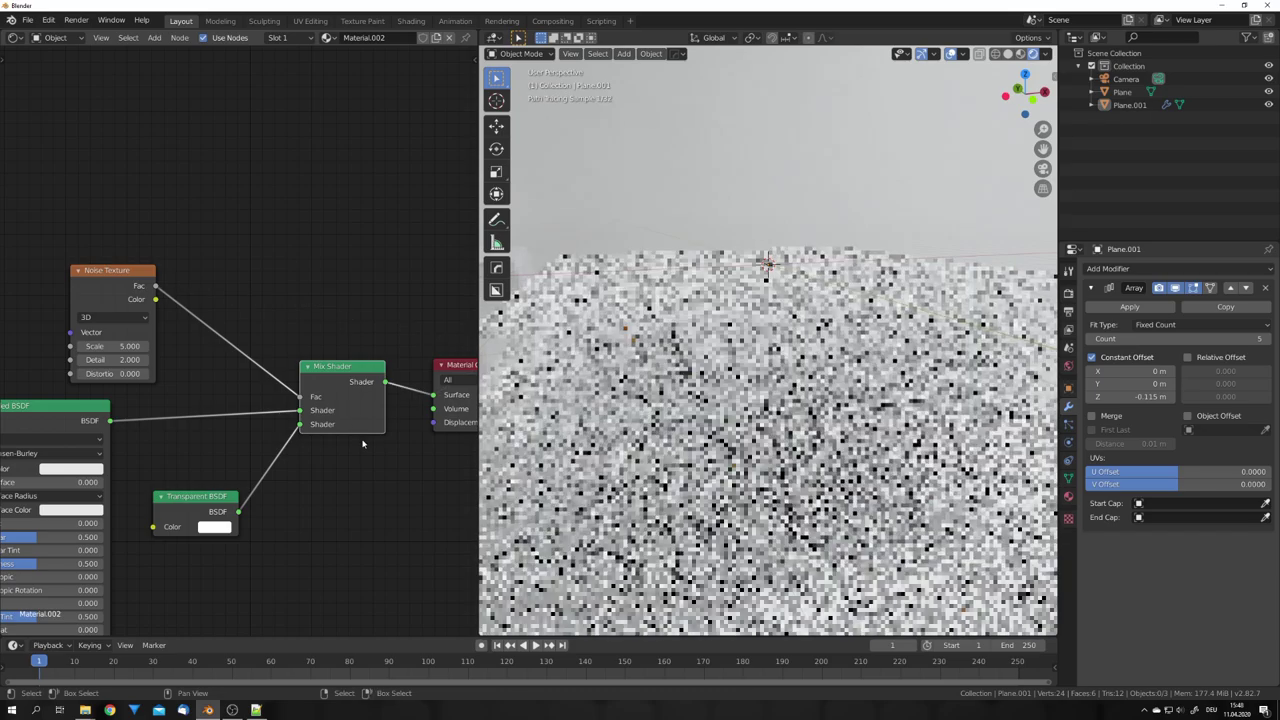
Step: Enable the Transparent film option in the render settings
{"action": "middle_click_drag", "start_coordinate": [790, 330], "coordinate": [836, 334]}
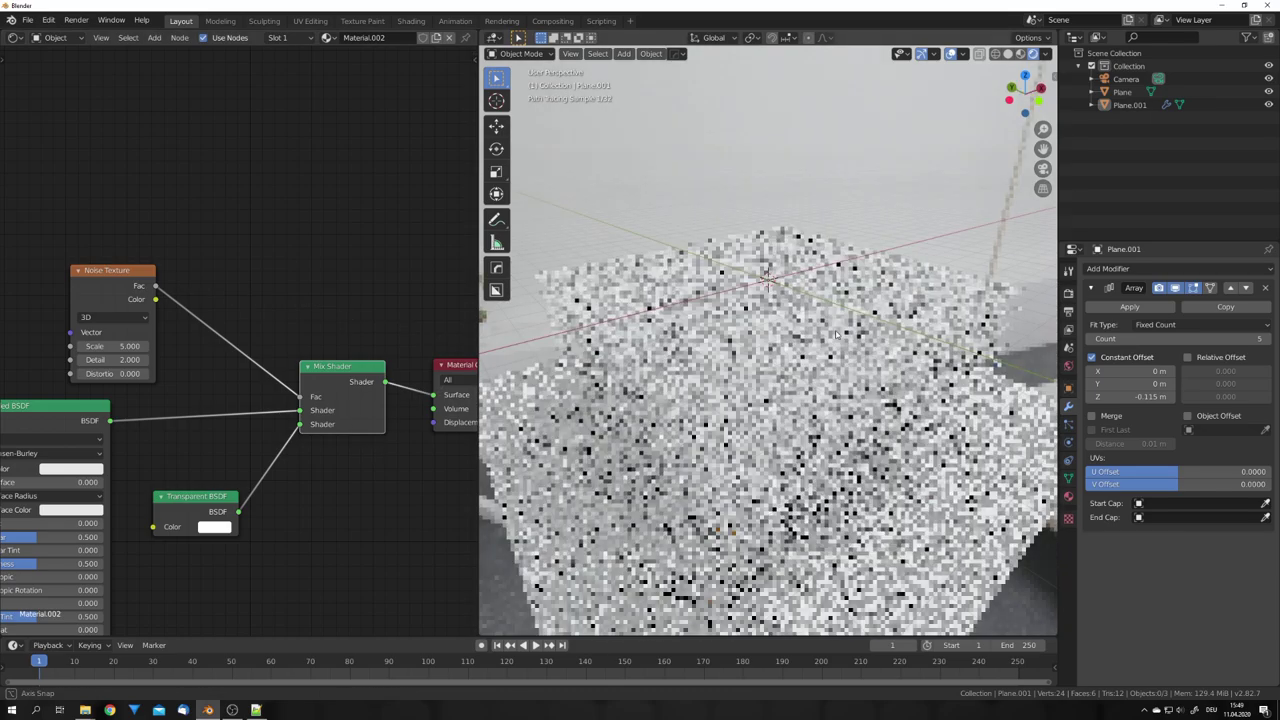
{"action": "left_click", "coordinate": [1068, 293]}
{"action": "left_click", "coordinate": [1105, 571]}
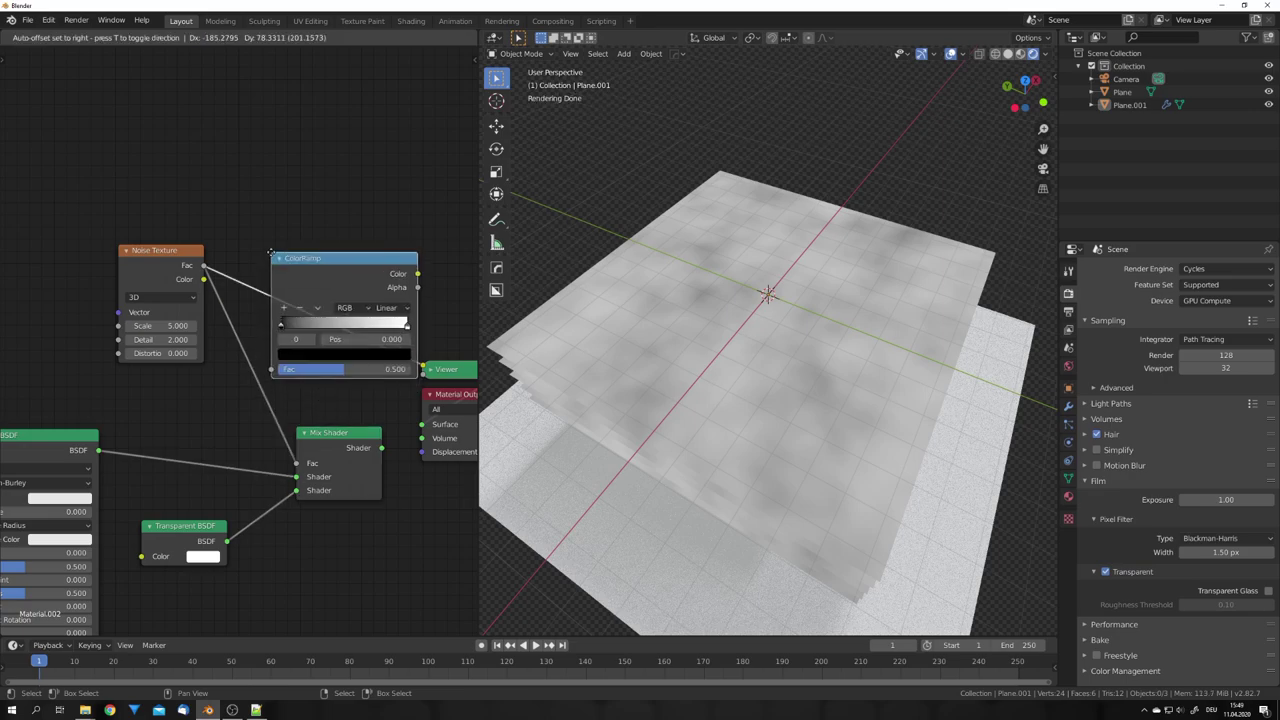
Step: Place a ColorRamp after the Noise Texture and bring its black and white stops close together, with the white stop at about 0.539
{"action": "left_click", "coordinate": [292, 297]}
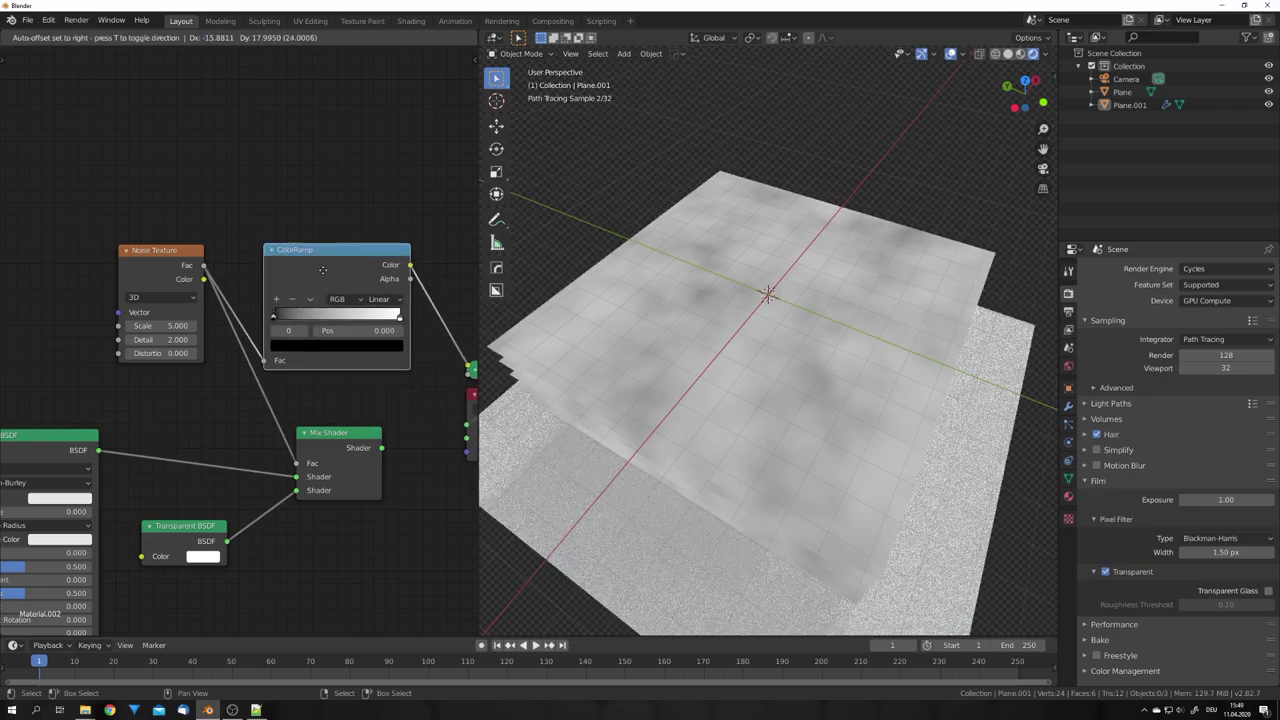
{"action": "left_click_drag", "start_coordinate": [263, 300], "coordinate": [309, 300]}
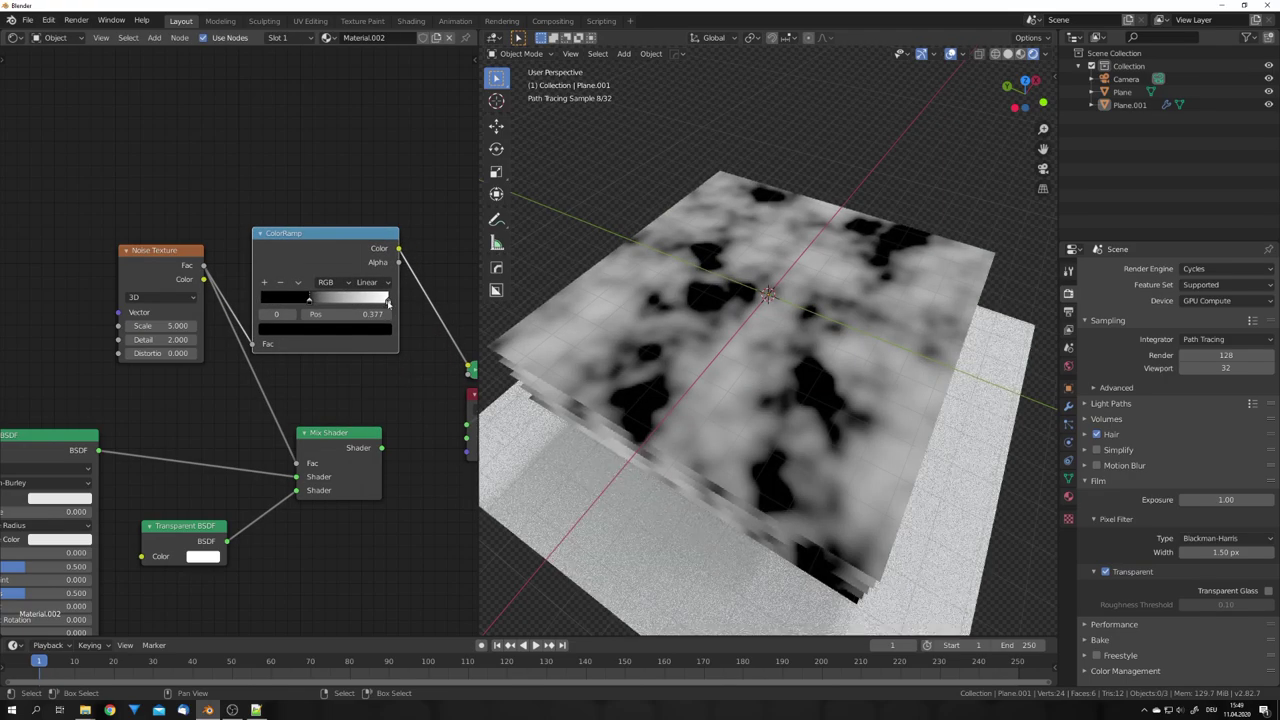
{"action": "left_click_drag", "start_coordinate": [388, 300], "coordinate": [332, 303]}
Step: Set the Noise Texture's scale to 2 and its detail to 0
{"action": "scroll", "coordinate": [110, 366], "scroll_direction": "up", "scroll_amount": 5}
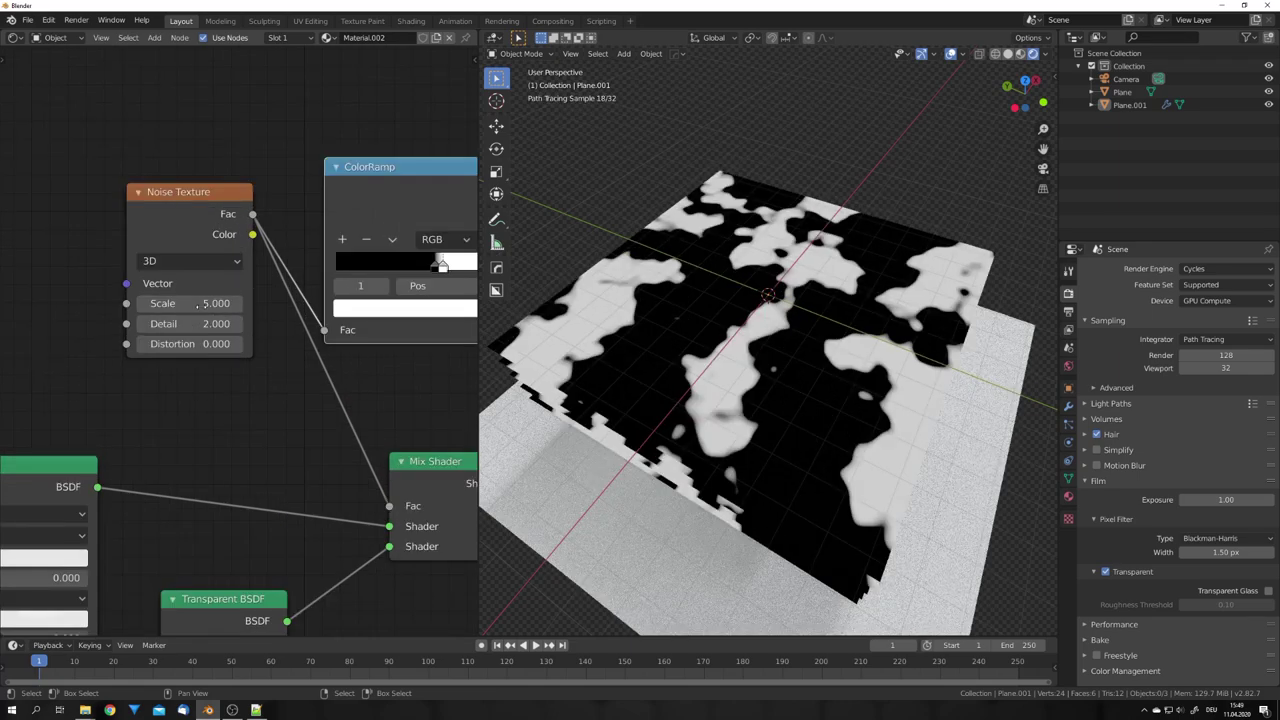
{"action": "left_click", "coordinate": [197, 303]}
{"action": "type", "text": "2"}
{"action": "key", "text": "Return"}
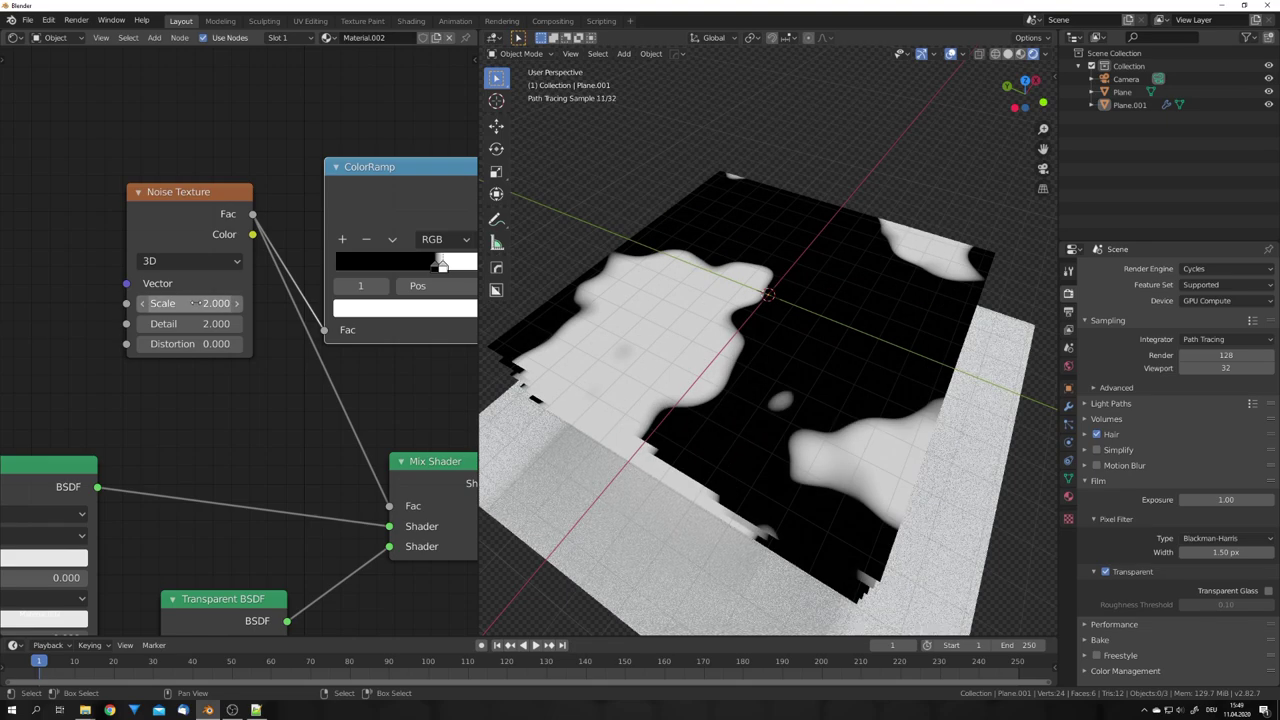
{"action": "left_click", "coordinate": [201, 323]}
{"action": "type", "text": "0"}
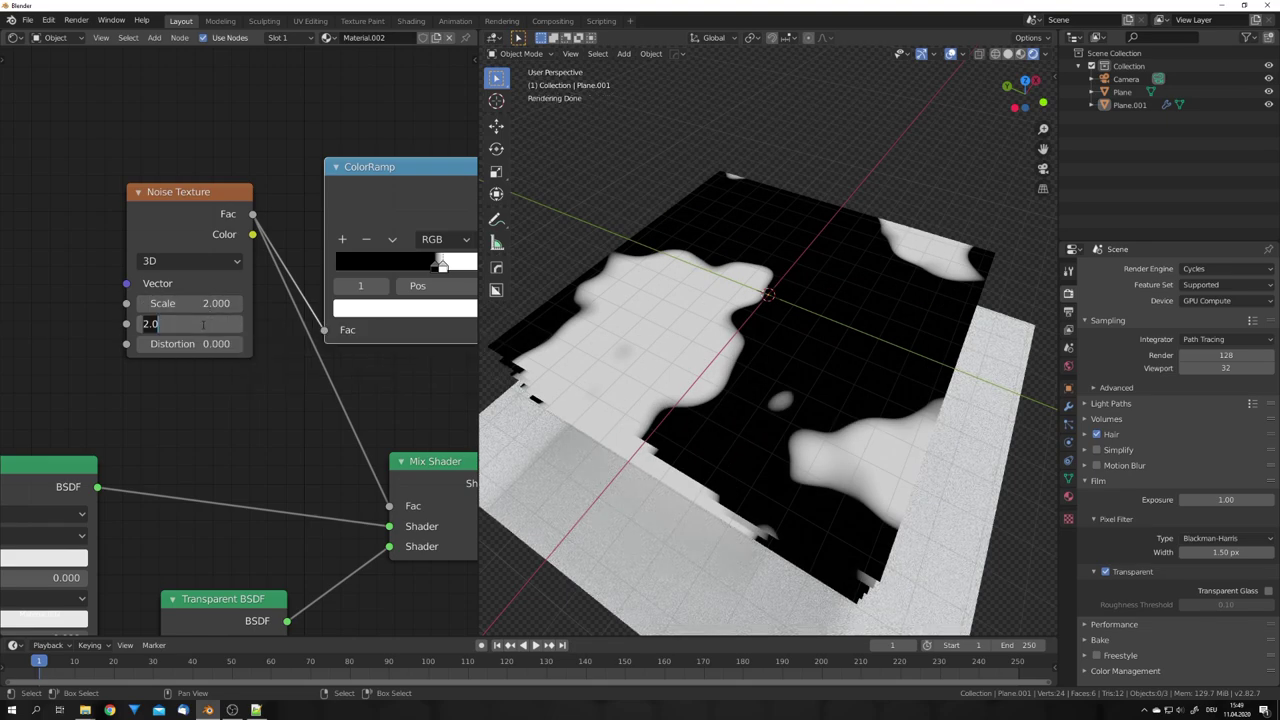
{"action": "key", "text": "Return"}
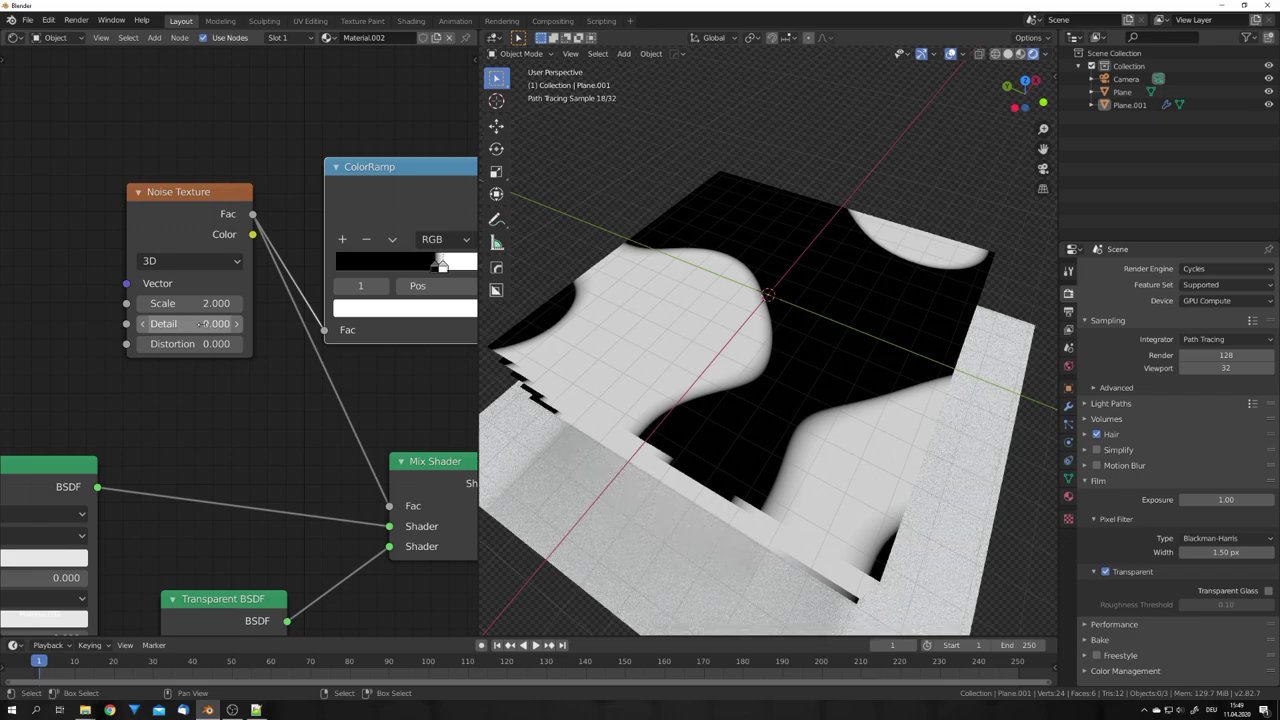
{"action": "middle_click_drag", "start_coordinate": [290, 347], "coordinate": [156, 360]}
{"action": "scroll", "coordinate": [520, 340], "scroll_direction": "down", "scroll_amount": 5}
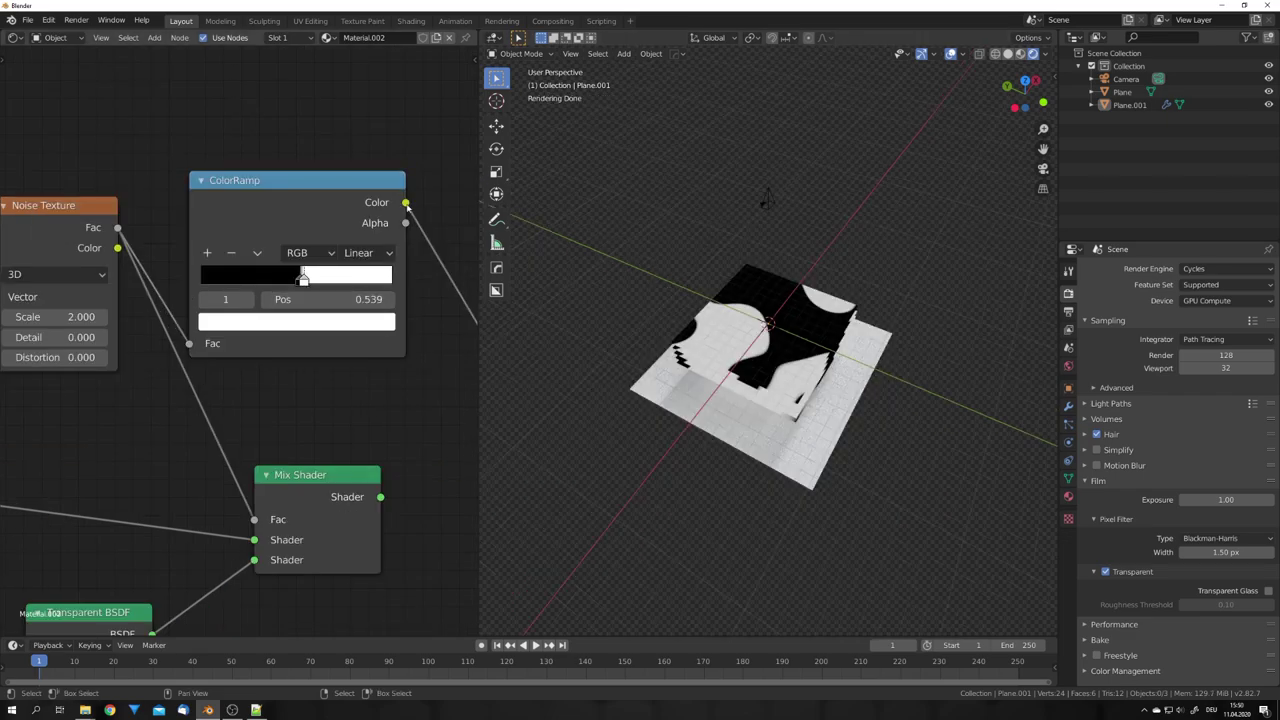
Step: Connect the ColorRamp's Color output to the Mix Shader's Fac and look at the layered planes through the camera
{"action": "left_click_drag", "start_coordinate": [405, 202], "coordinate": [278, 513]}
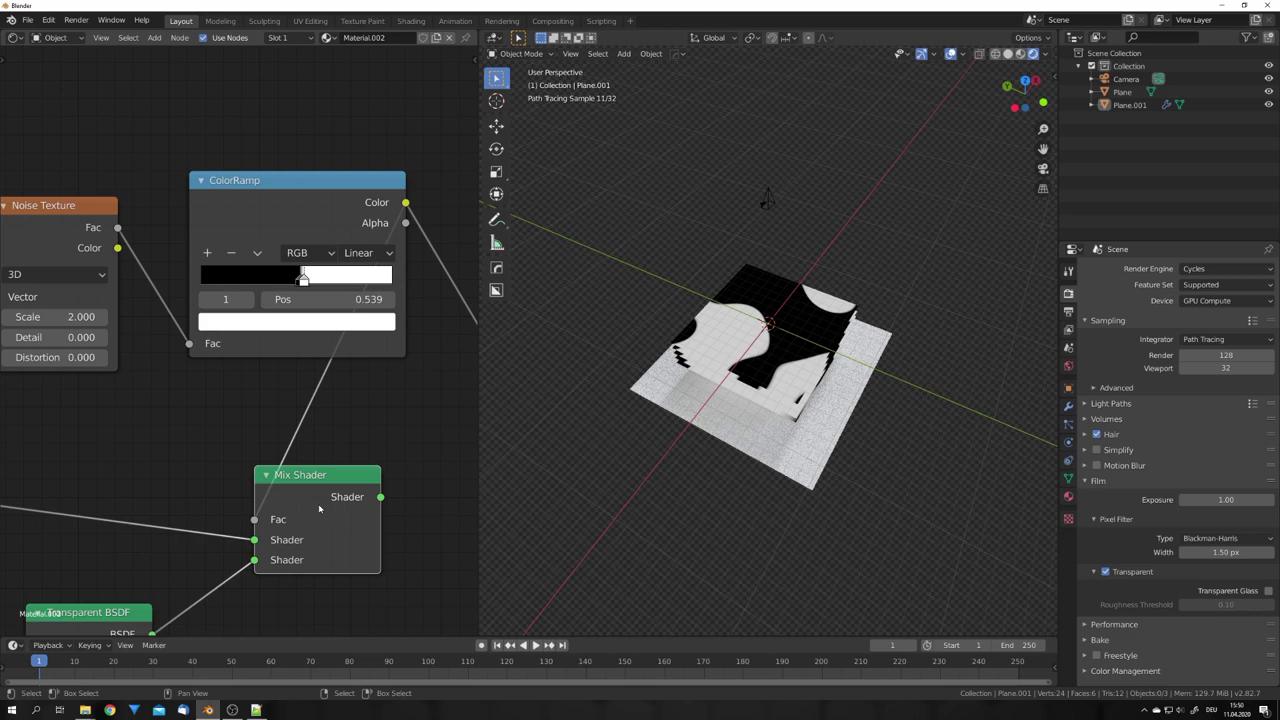
{"action": "key", "text": "KP_0"}
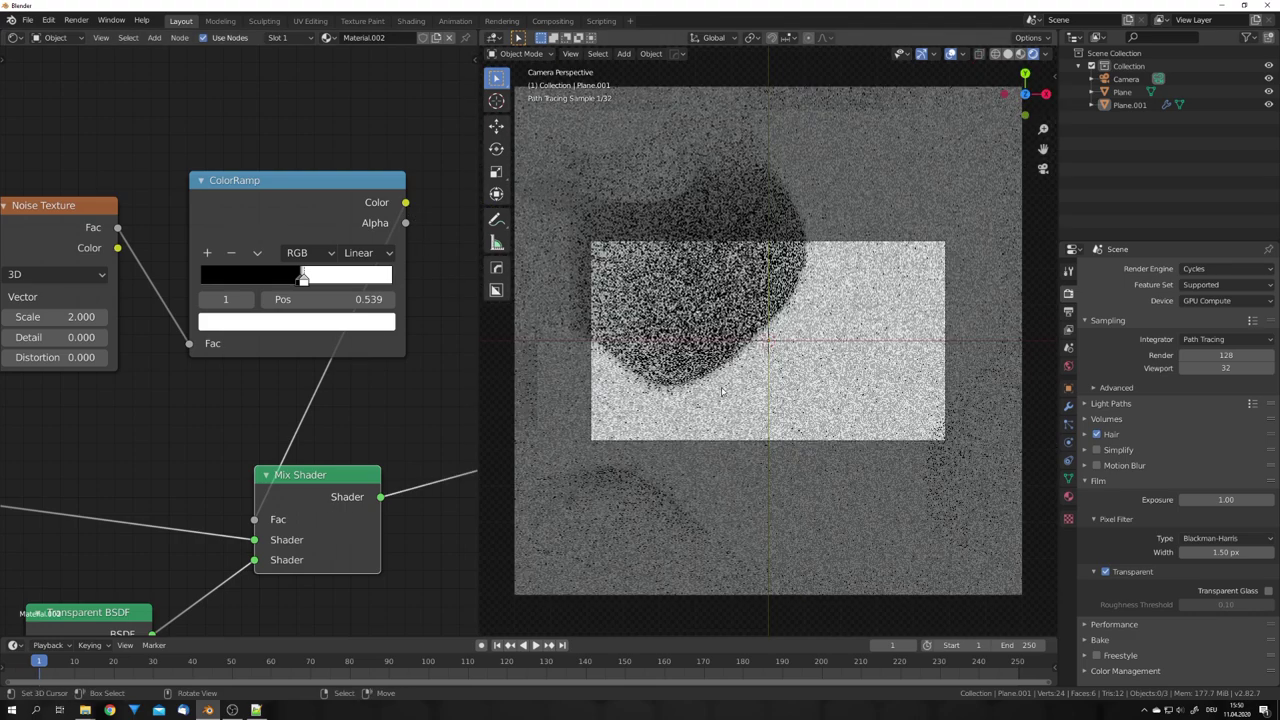
{"action": "left_click", "coordinate": [783, 411]}
Step: Switch the Noise Texture's dimensions to 4D
{"action": "middle_click_drag", "start_coordinate": [61, 304], "coordinate": [243, 299]}
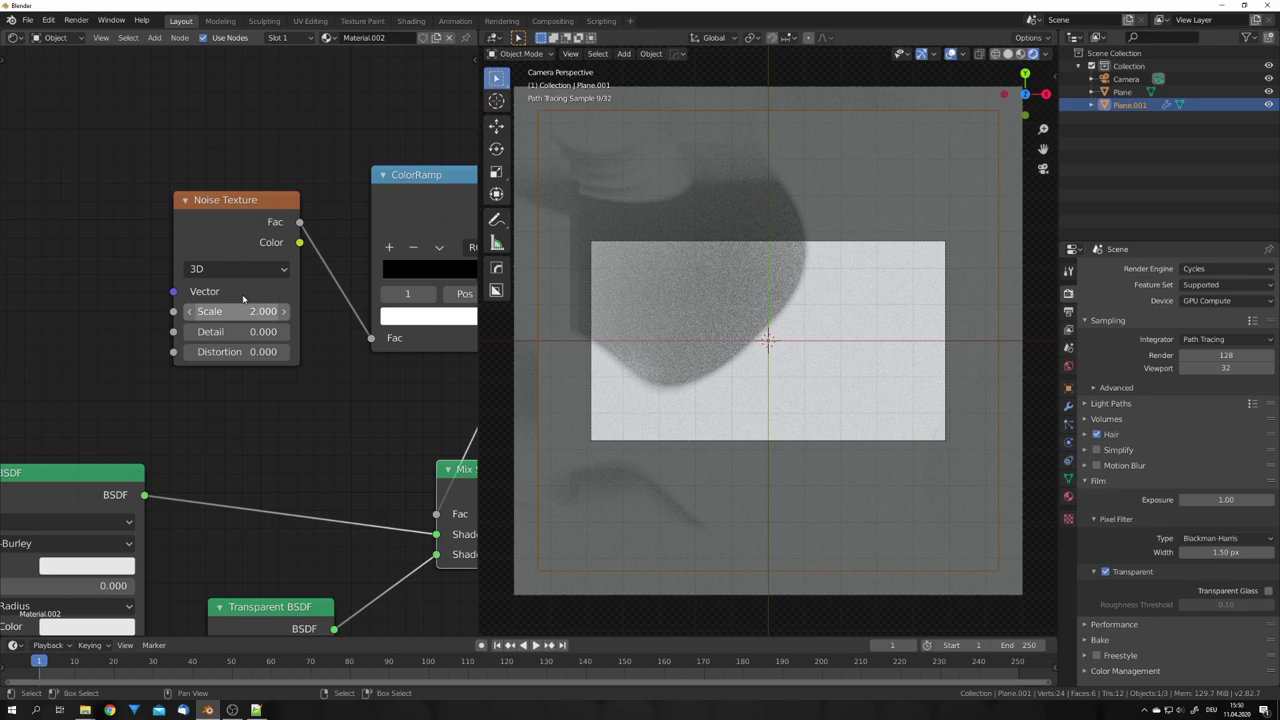
{"action": "left_click", "coordinate": [236, 269]}
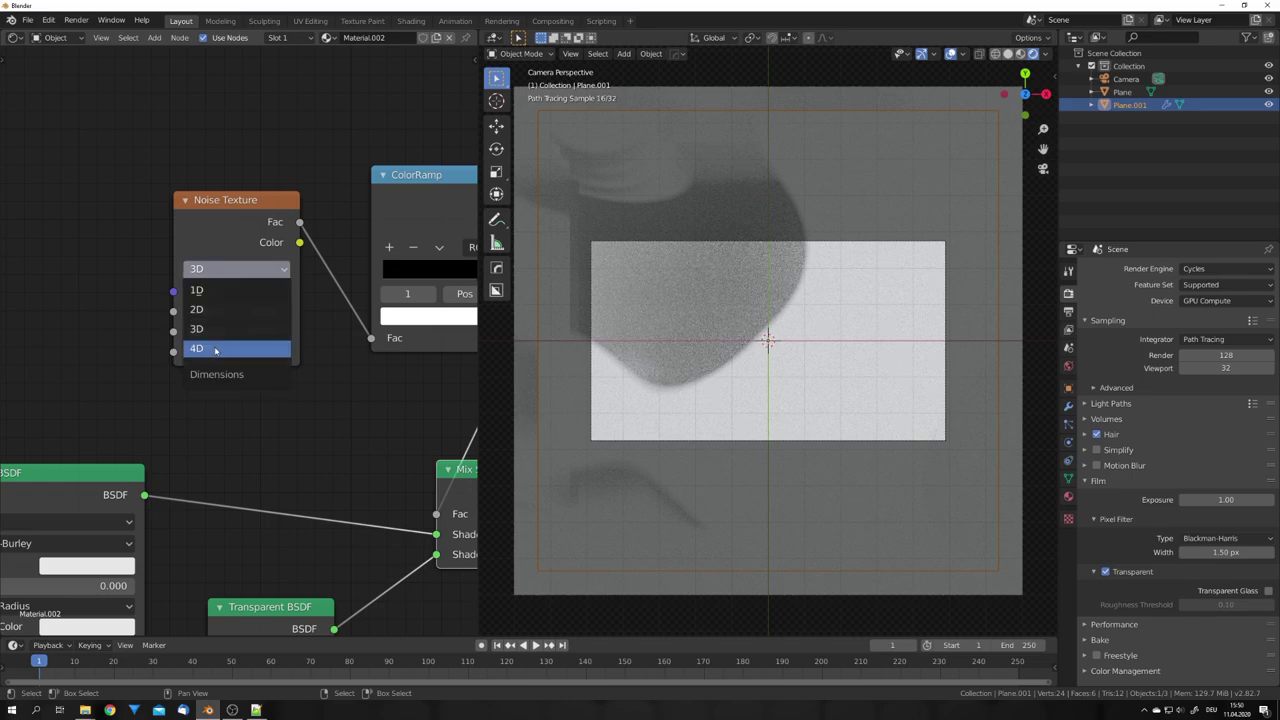
{"action": "left_click", "coordinate": [215, 349]}
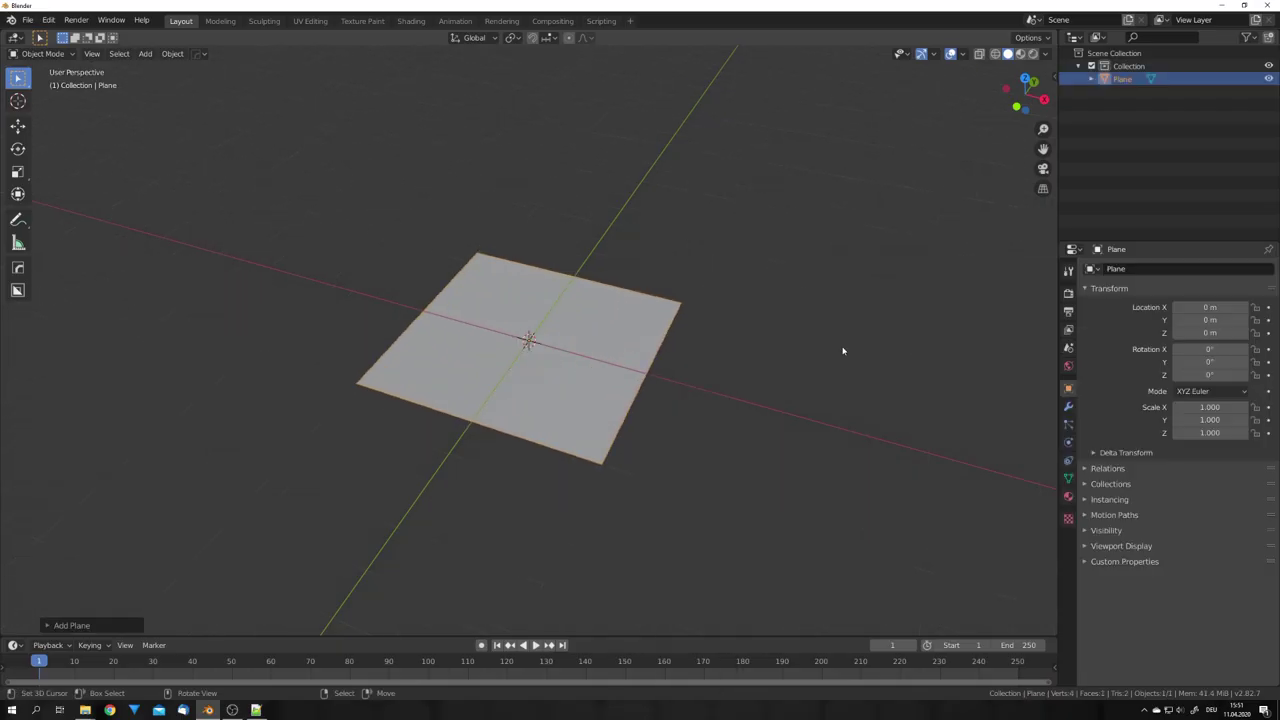
Step: Set the render engine to Cycles with the Experimental feature set and GPU Compute as the device
{"action": "left_click", "coordinate": [1068, 293]}
{"action": "left_click", "coordinate": [1228, 268]}
{"action": "left_click", "coordinate": [1220, 315]}
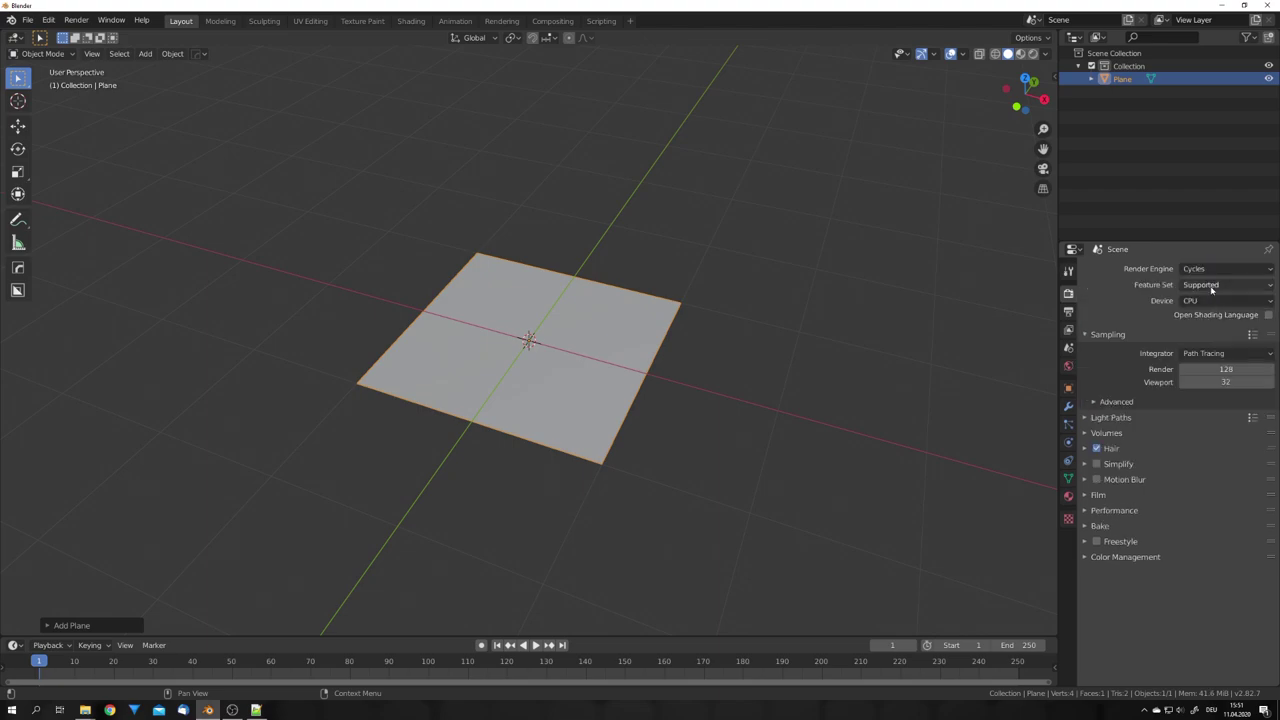
{"action": "left_click", "coordinate": [1211, 287]}
{"action": "left_click", "coordinate": [1214, 316]}
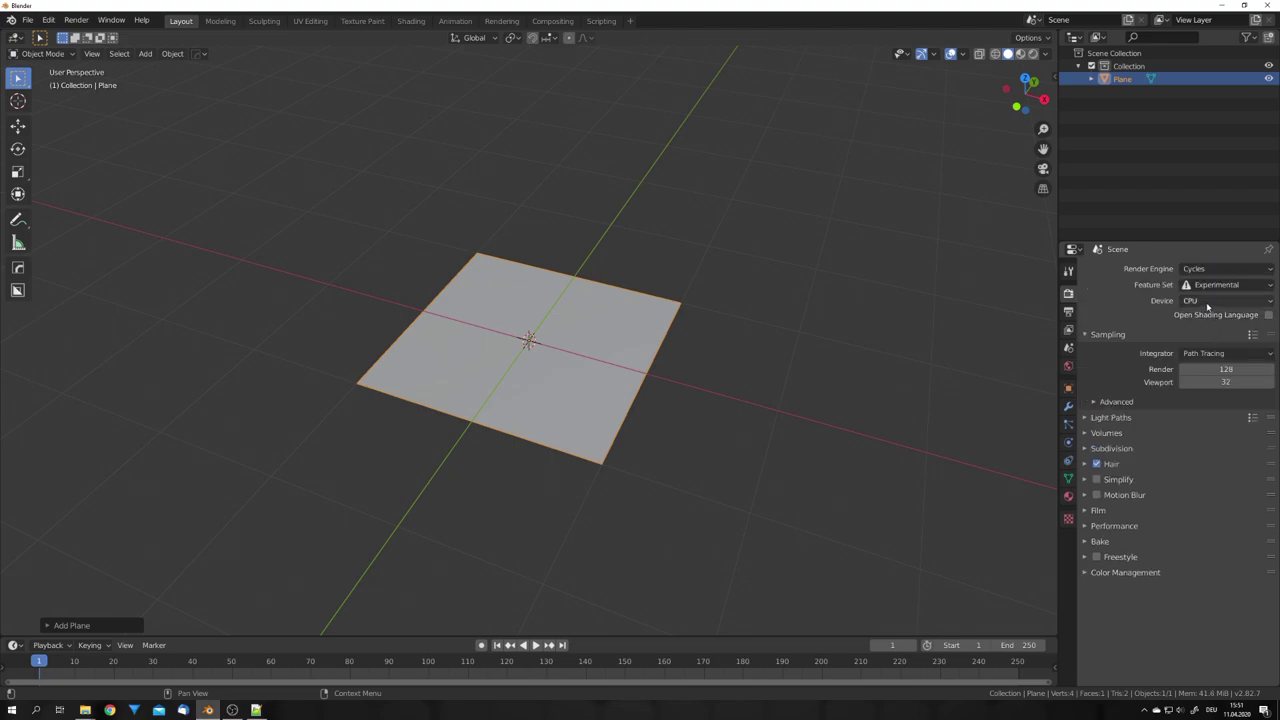
{"action": "left_click", "coordinate": [1208, 304]}
{"action": "left_click", "coordinate": [1211, 330]}
Step: Add a Subdivision Surface modifier to the plane, set to Simple with Adaptive subdivision enabled
{"action": "left_click", "coordinate": [1069, 407]}
{"action": "left_click", "coordinate": [1150, 272]}
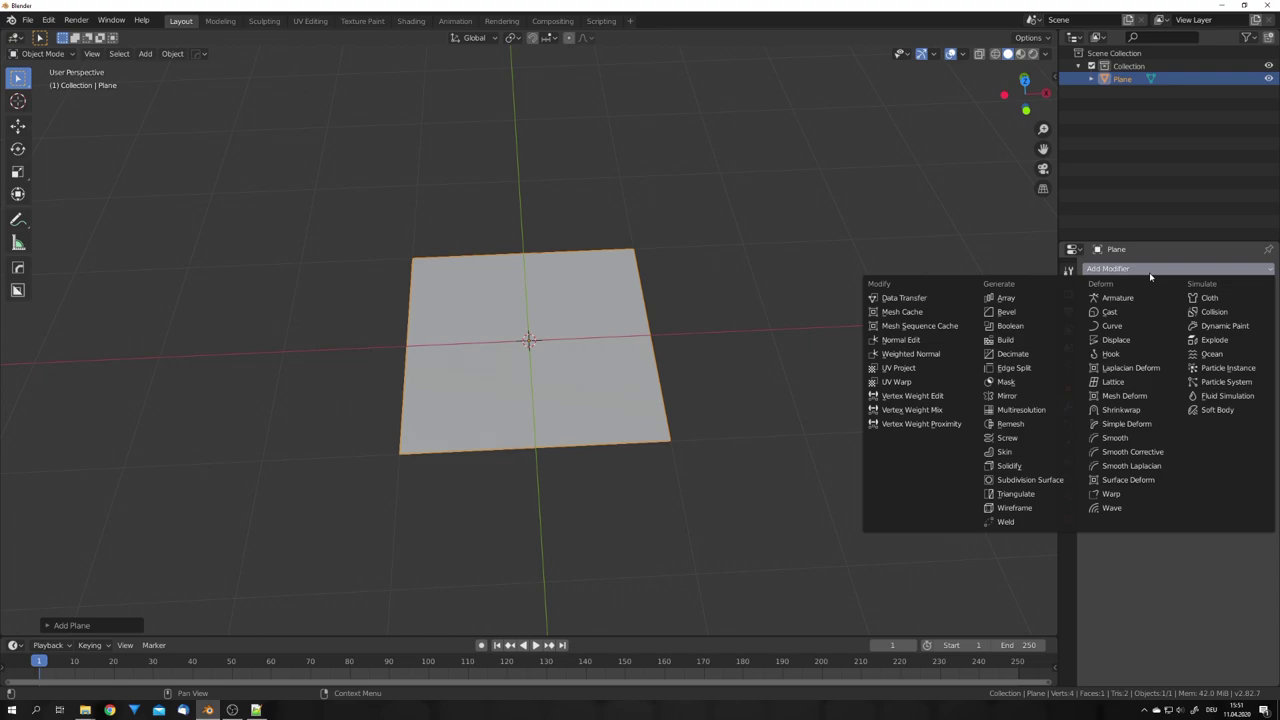
{"action": "left_click", "coordinate": [1047, 480]}
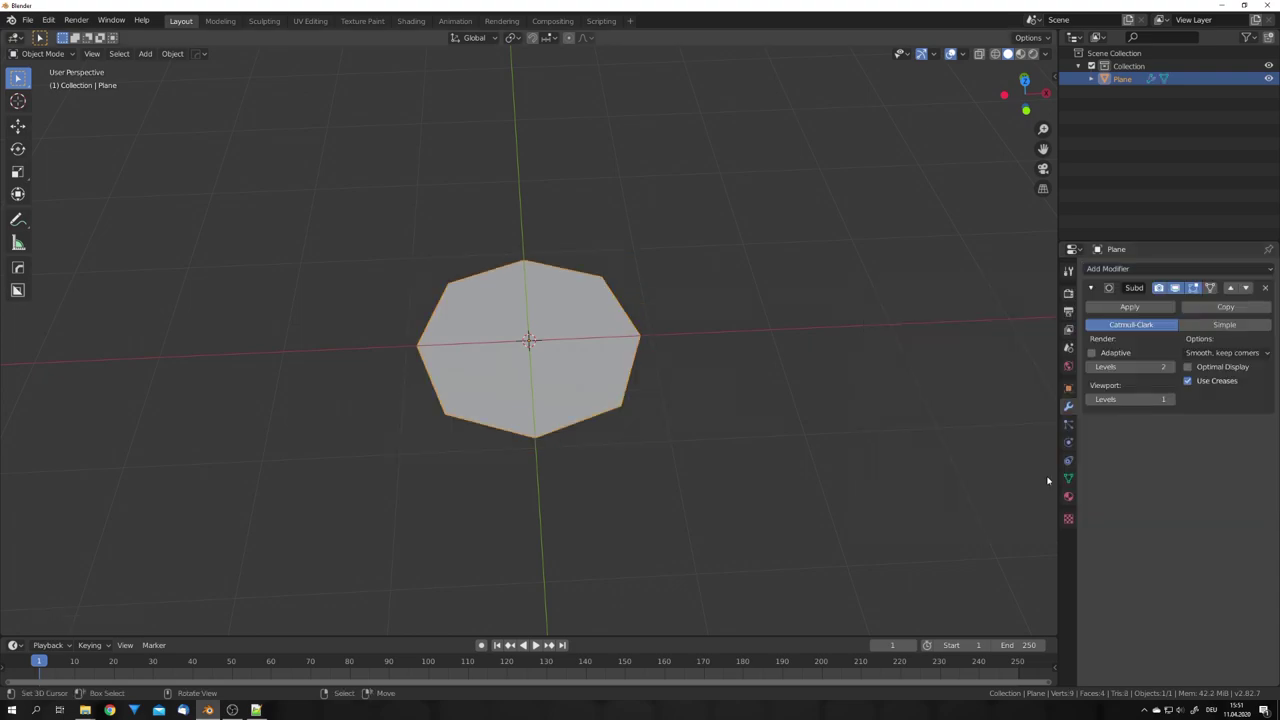
{"action": "left_click", "coordinate": [1226, 325]}
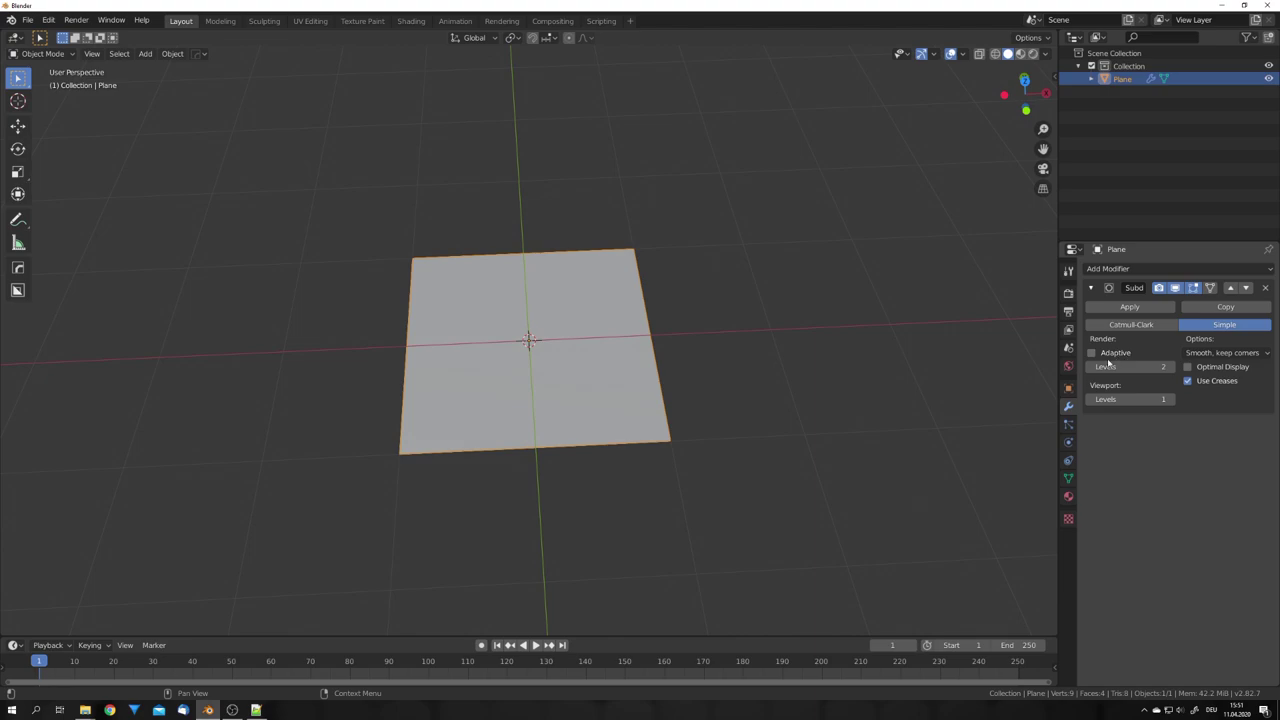
{"action": "left_click", "coordinate": [1108, 356]}
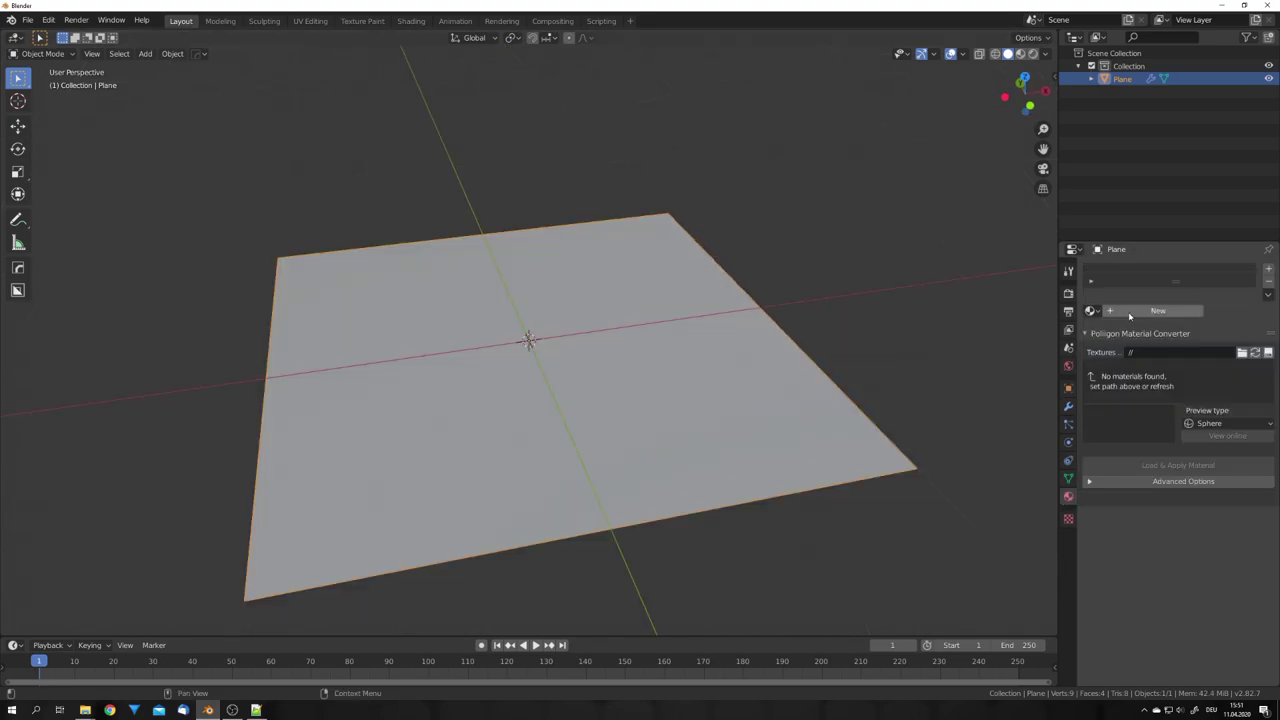
Step: Create a new material for the plane and set its surface displacement method to Displacement Only
{"action": "left_click", "coordinate": [1130, 313]}
{"action": "scroll", "coordinate": [1205, 490], "scroll_direction": "down", "scroll_amount": 8}
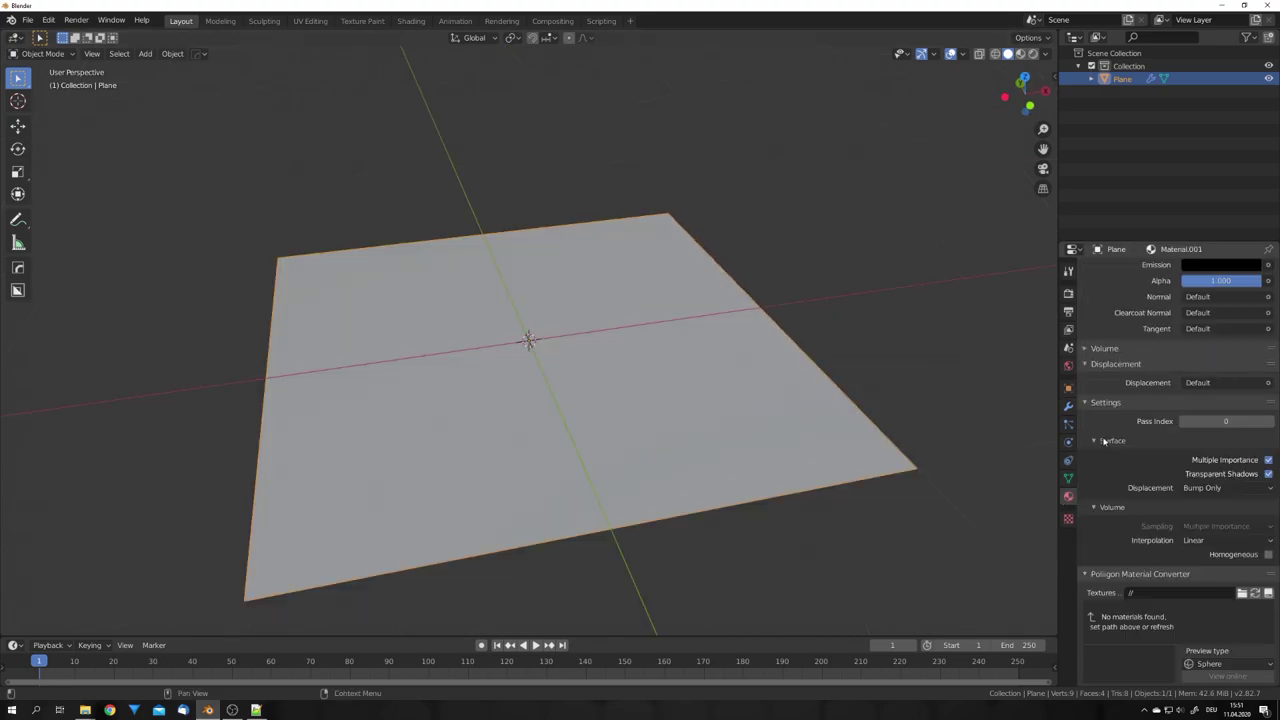
{"action": "left_click", "coordinate": [1210, 488]}
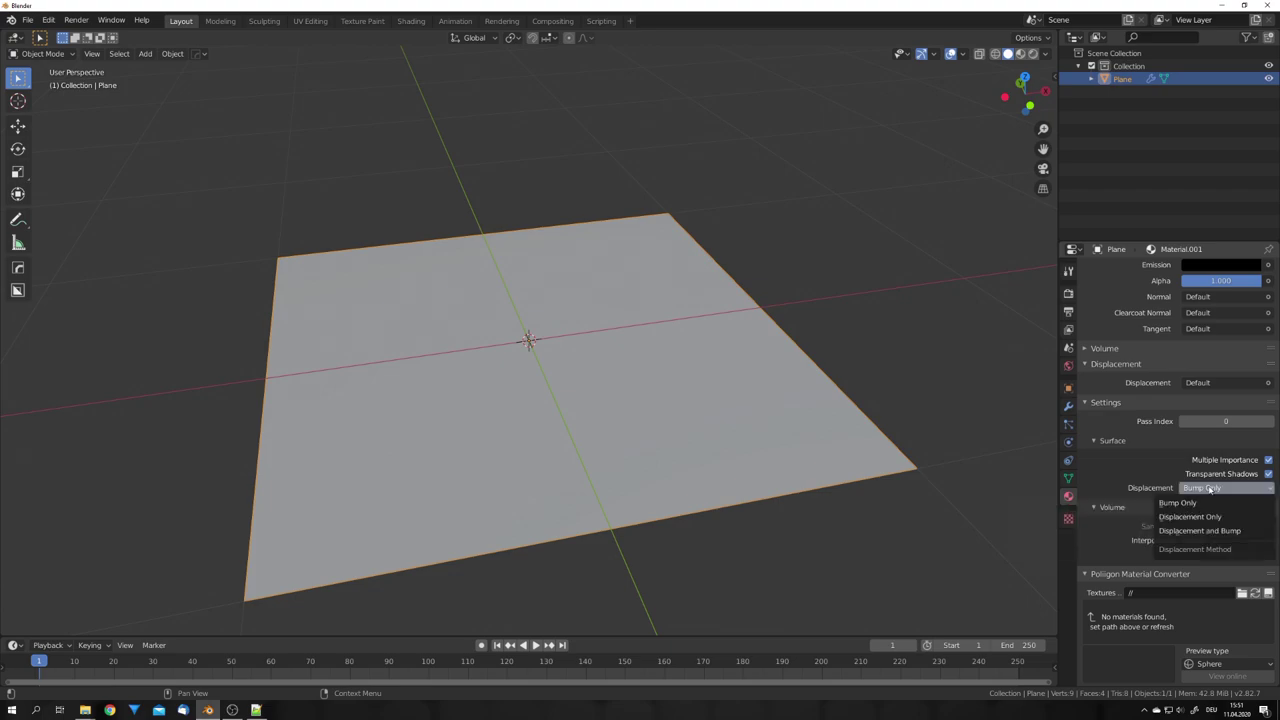
{"action": "left_click", "coordinate": [1212, 522]}
{"action": "middle_click_drag", "start_coordinate": [570, 416], "coordinate": [582, 428]}
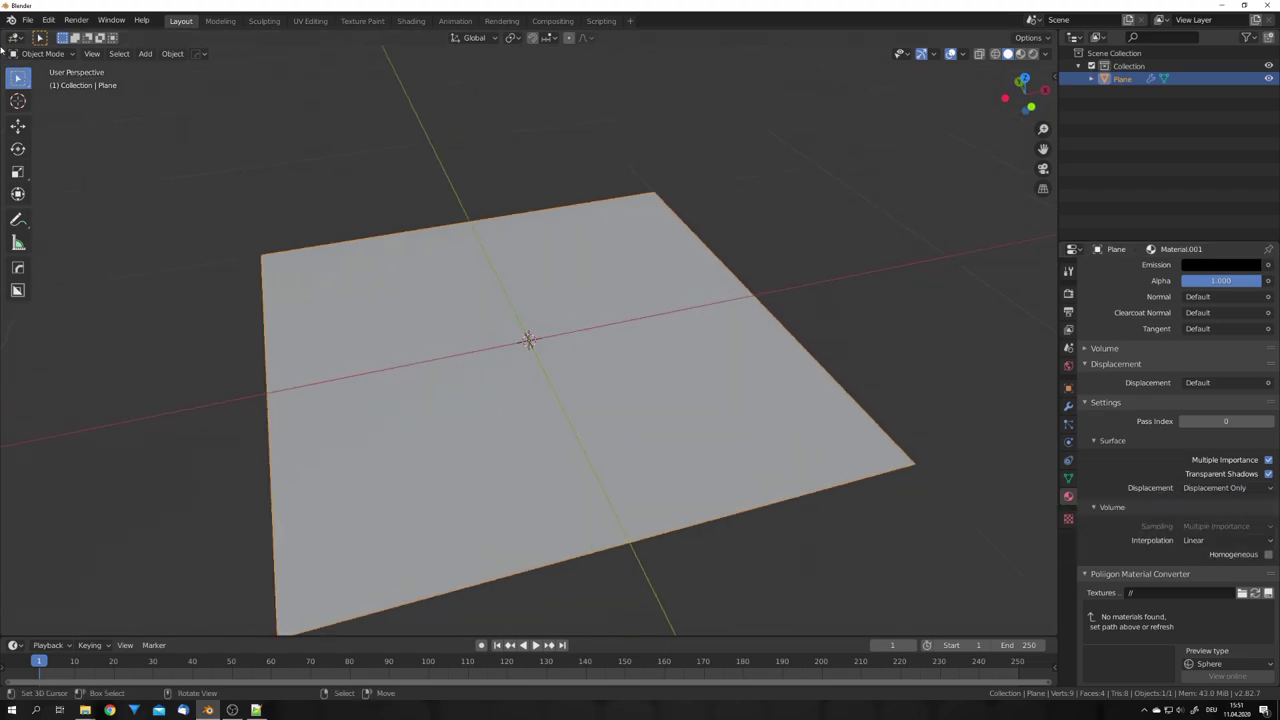
Step: Split the 3D viewport and turn one half into a Shader Editor with its sidebar hidden
{"action": "left_click_drag", "start_coordinate": [4, 46], "coordinate": [598, 120]}
{"action": "left_click", "coordinate": [16, 37]}
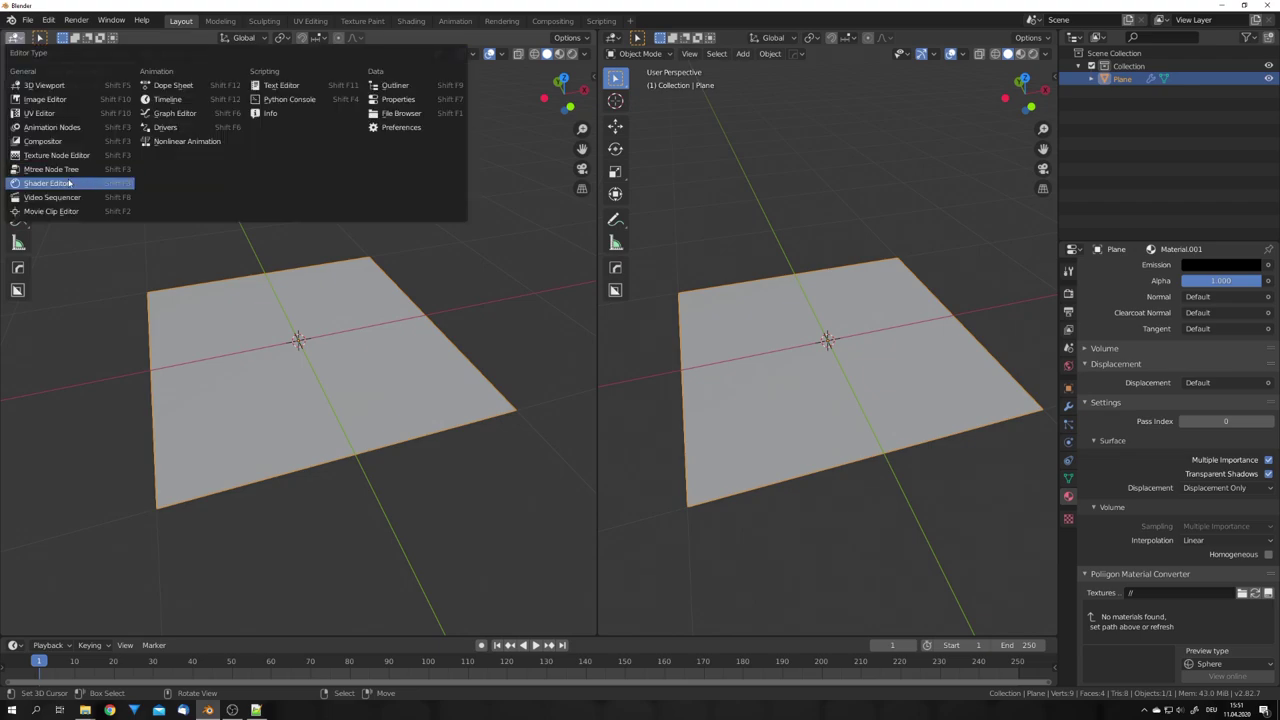
{"action": "left_click", "coordinate": [69, 183]}
{"action": "middle_click_drag", "start_coordinate": [170, 246], "coordinate": [256, 227]}
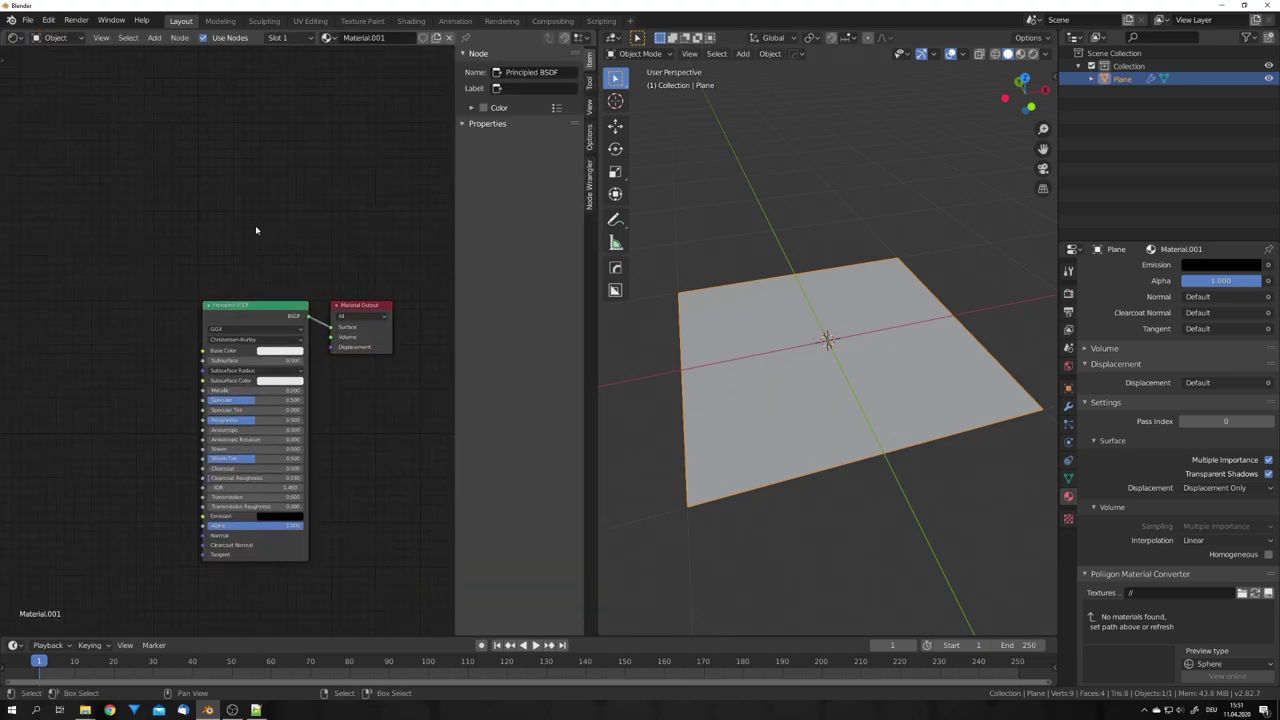
{"action": "key", "text": "n"}
{"action": "middle_click_drag", "start_coordinate": [154, 247], "coordinate": [292, 268]}
Step: Add an Image Texture node beside the Principled BSDF and load Fingerprints_07_2K.png into it
{"action": "key", "text": "shift+a"}
{"action": "left_click", "coordinate": [291, 267]}
{"action": "type", "text": "im"}
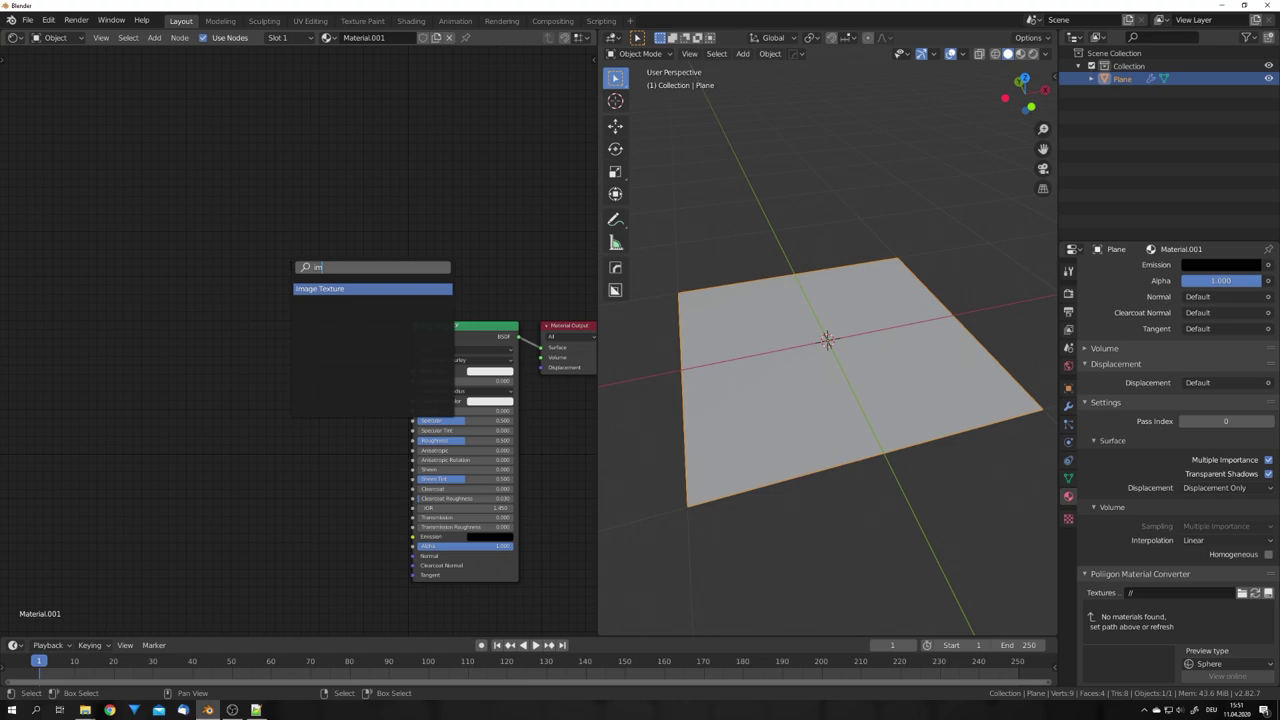
{"action": "key", "text": "Return"}
{"action": "left_click", "coordinate": [222, 287]}
{"action": "left_click", "coordinate": [303, 323]}
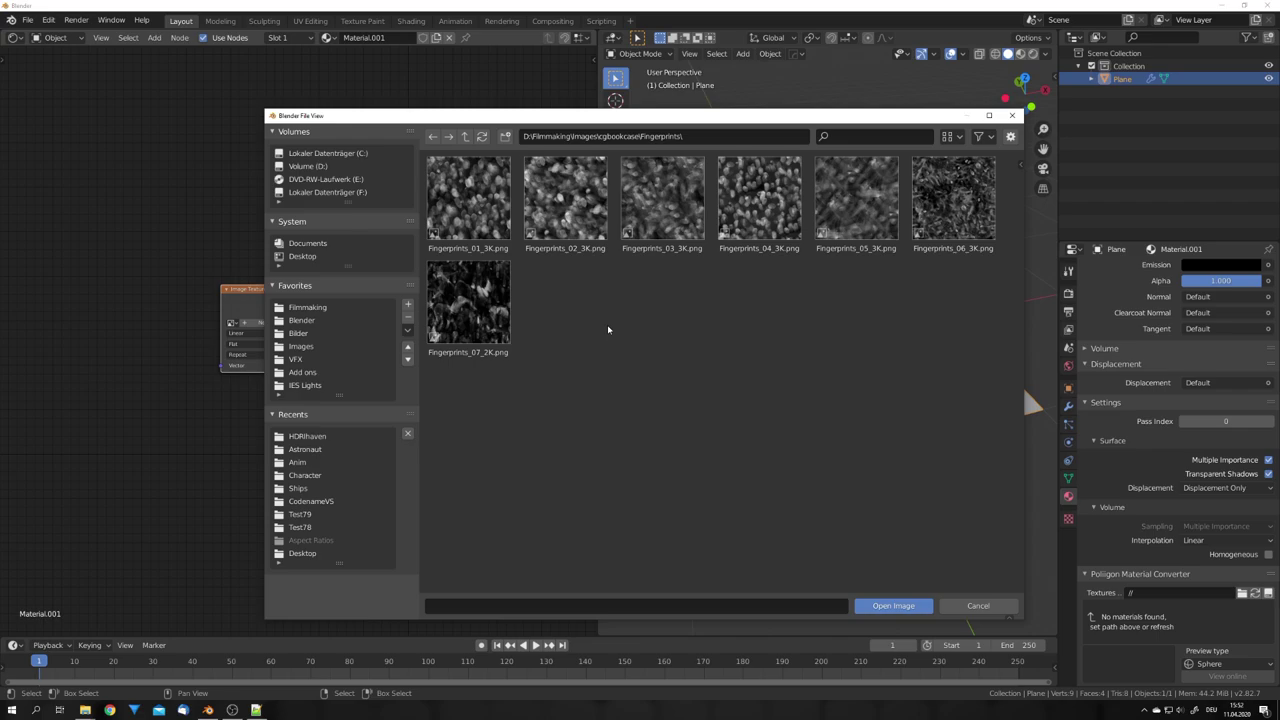
{"action": "double_click", "coordinate": [468, 302]}
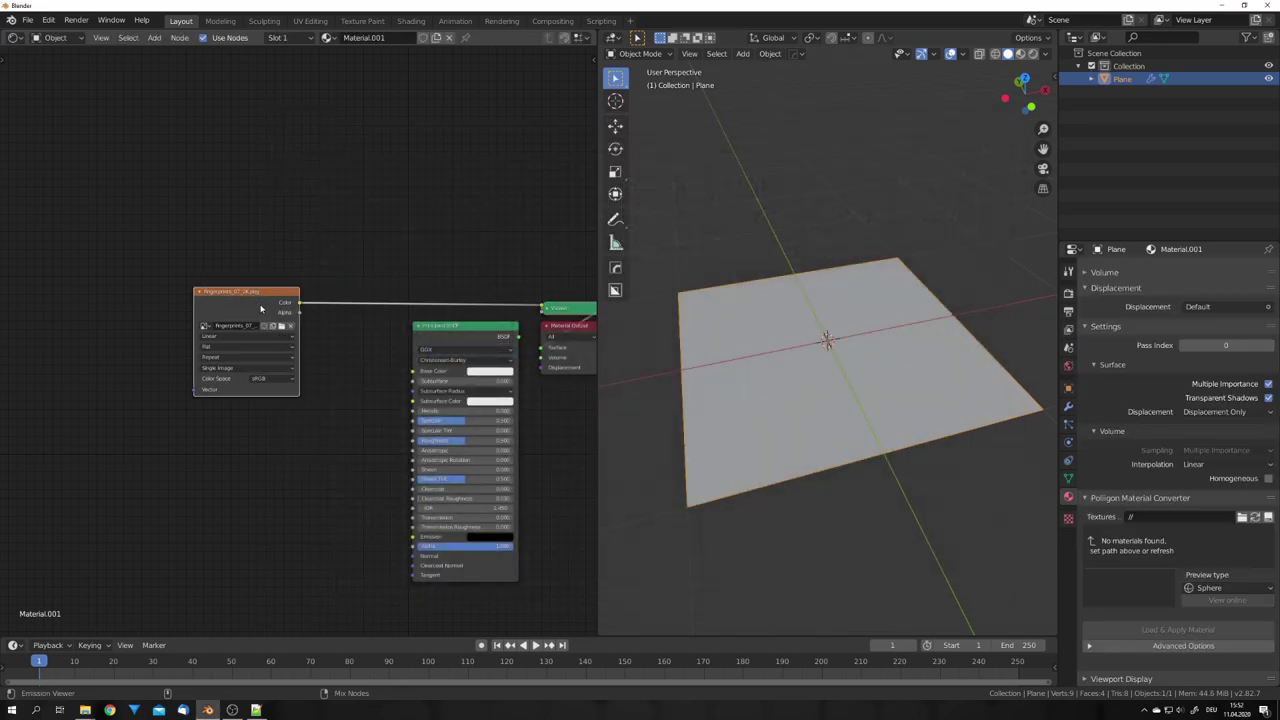
Step: Preview the fingerprint texture on the plane up close in Material Preview shading
{"action": "key", "text": "z"}
{"action": "left_click", "coordinate": [841, 428]}
{"action": "scroll", "coordinate": [838, 425], "scroll_direction": "up", "scroll_amount": 4}
{"action": "mouse_move", "coordinate": [796, 416]}
{"action": "middle_mouse_down"}
{"action": "mouse_move", "coordinate": [833, 430]}
{"action": "mouse_move", "coordinate": [863, 406]}
{"action": "mouse_move", "coordinate": [886, 443]}
{"action": "middle_mouse_up"}
{"action": "scroll", "coordinate": [886, 443], "scroll_direction": "up", "scroll_amount": 2}
Step: Add a Displacement node, feeding the image's Color into its Height and its output into the Material Output's Displacement
{"action": "middle_click_drag", "start_coordinate": [326, 394], "coordinate": [288, 412]}
{"action": "key", "text": "shift+a"}
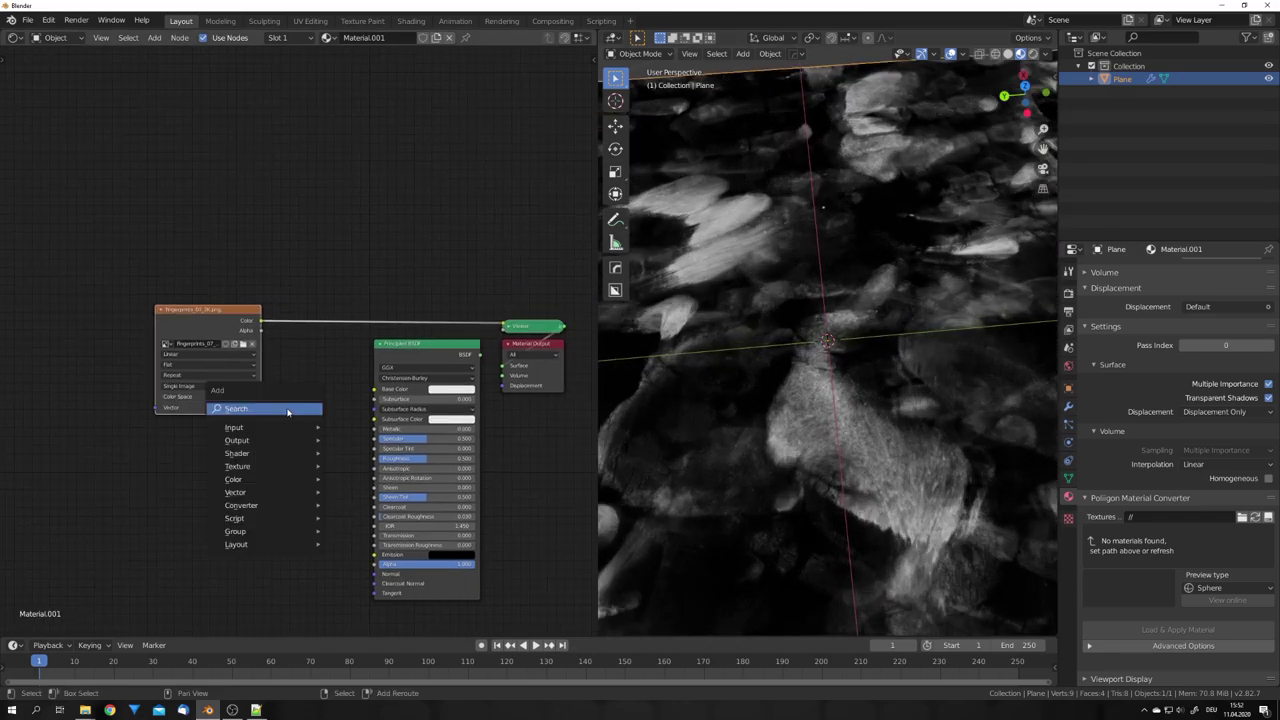
{"action": "left_click", "coordinate": [288, 409]}
{"action": "type", "text": "dis"}
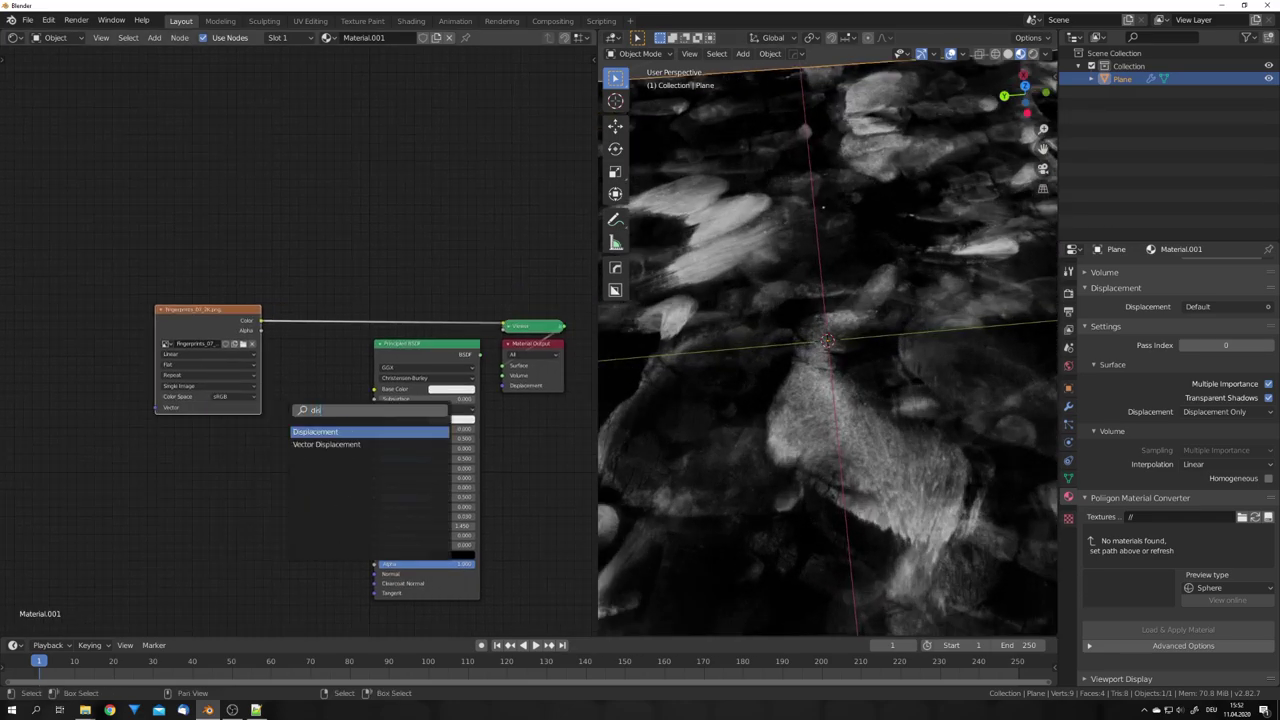
{"action": "key", "text": "Return"}
{"action": "left_click", "coordinate": [289, 401]}
{"action": "left_click_drag", "start_coordinate": [250, 331], "coordinate": [503, 386]}
{"action": "left_click_drag", "start_coordinate": [330, 413], "coordinate": [324, 436]}
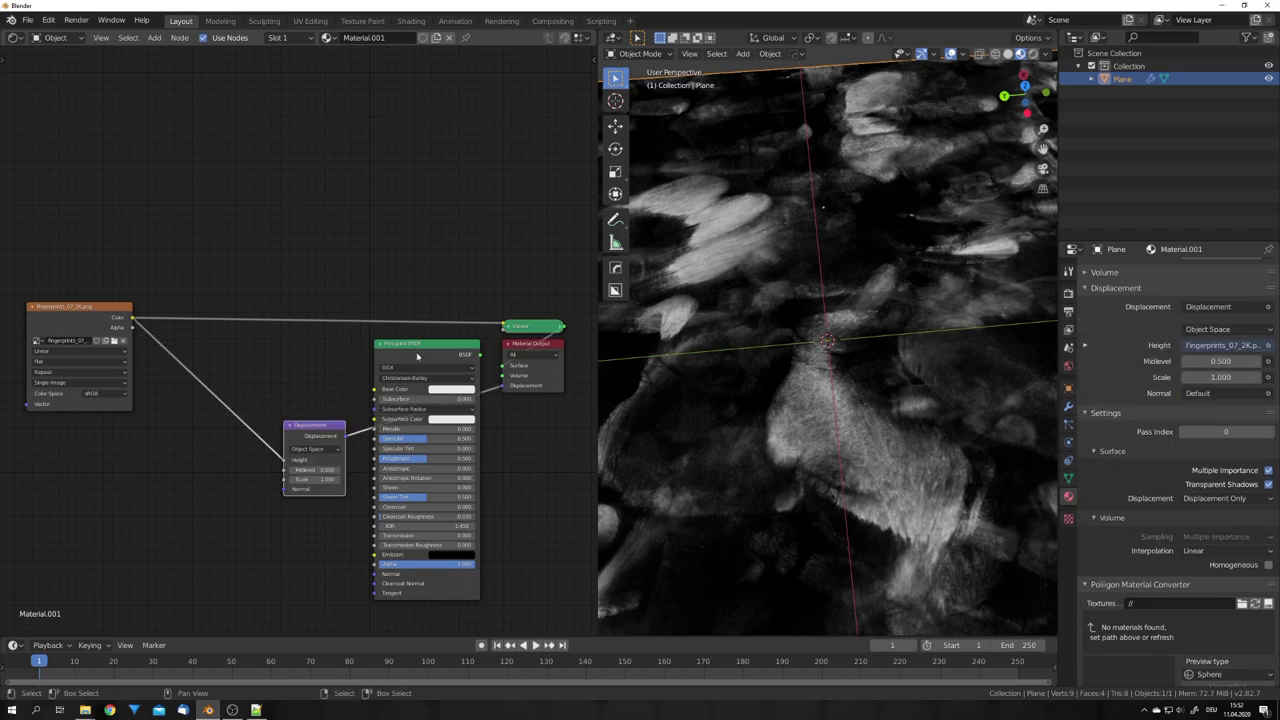
Step: Move the Principled BSDF above the other nodes, link it to the Material Output's Surface, and switch the viewport to Rendered shading
{"action": "left_click_drag", "start_coordinate": [418, 351], "coordinate": [274, 360]}
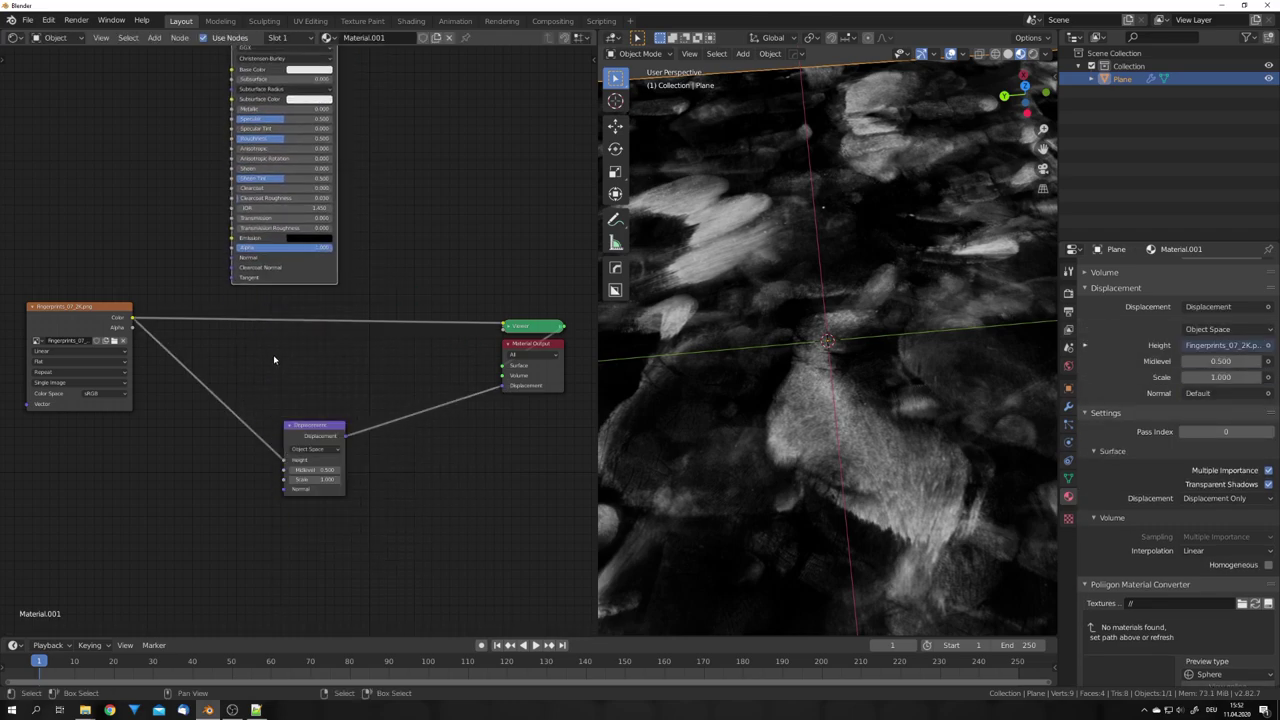
{"action": "left_click", "coordinate": [298, 270], "text": "ctrl+shift"}
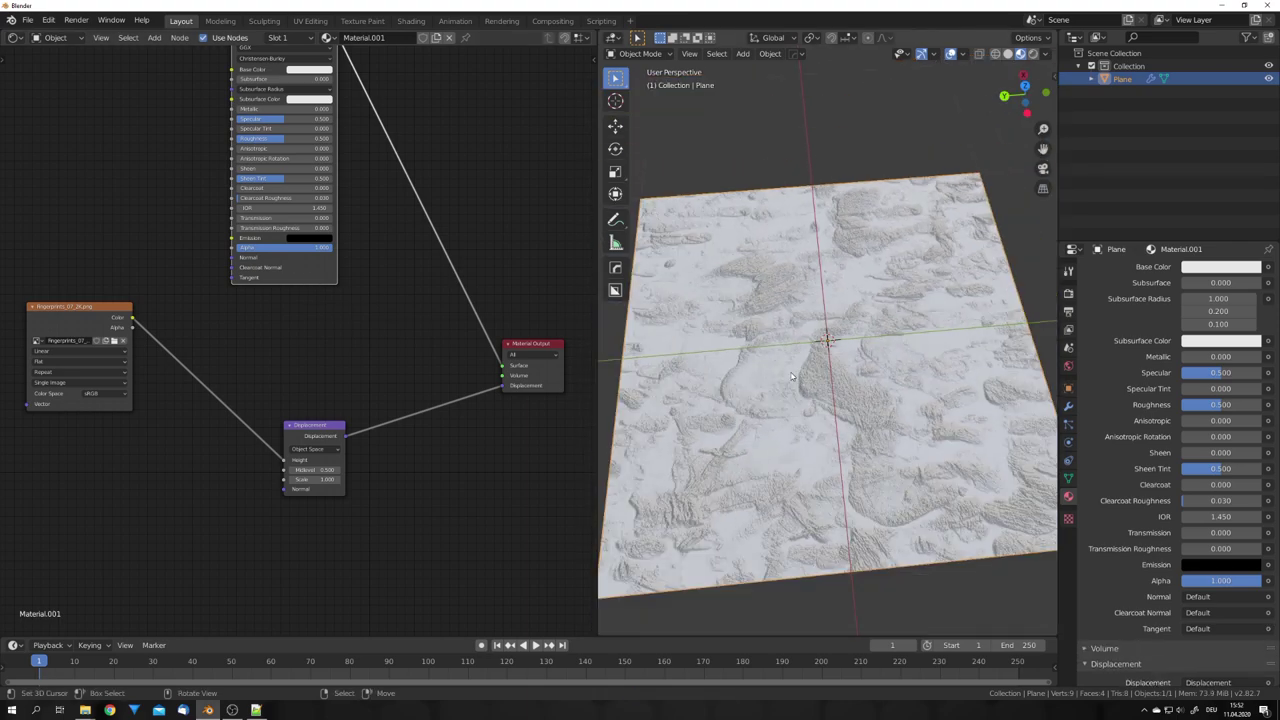
{"action": "middle_click_drag", "start_coordinate": [841, 420], "coordinate": [897, 428]}
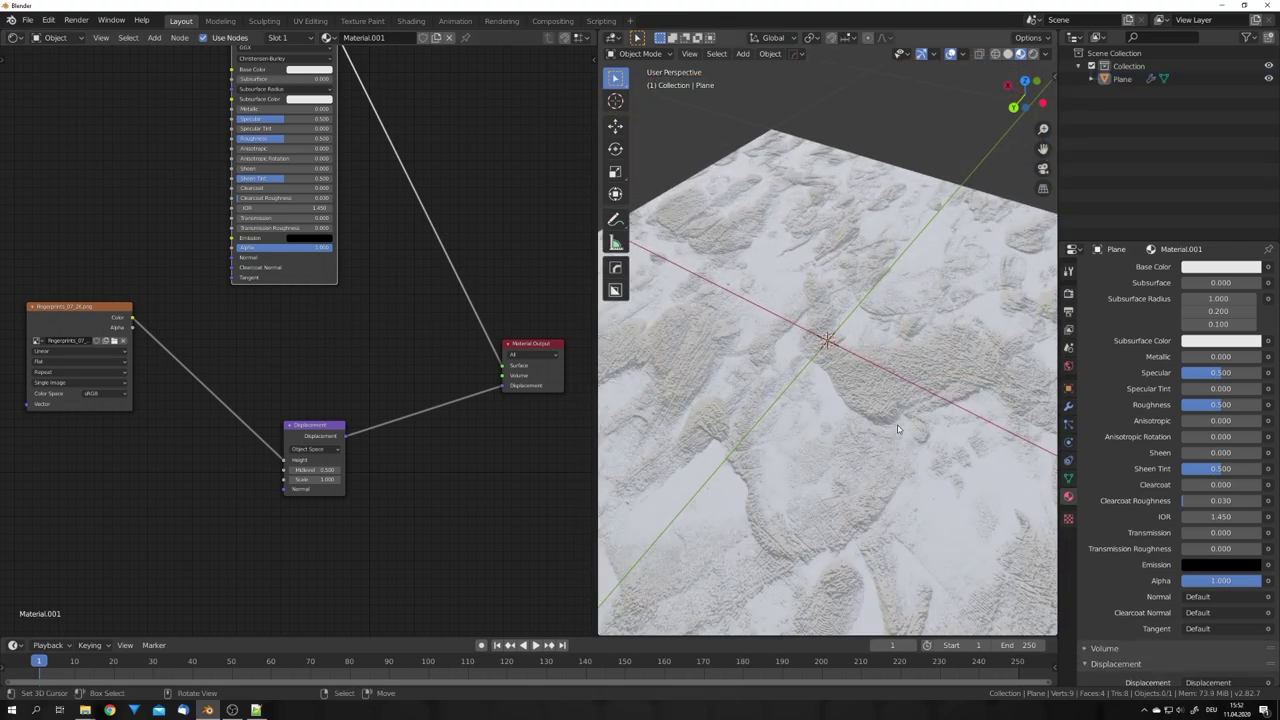
{"action": "middle_click_drag", "start_coordinate": [894, 474], "coordinate": [851, 479]}
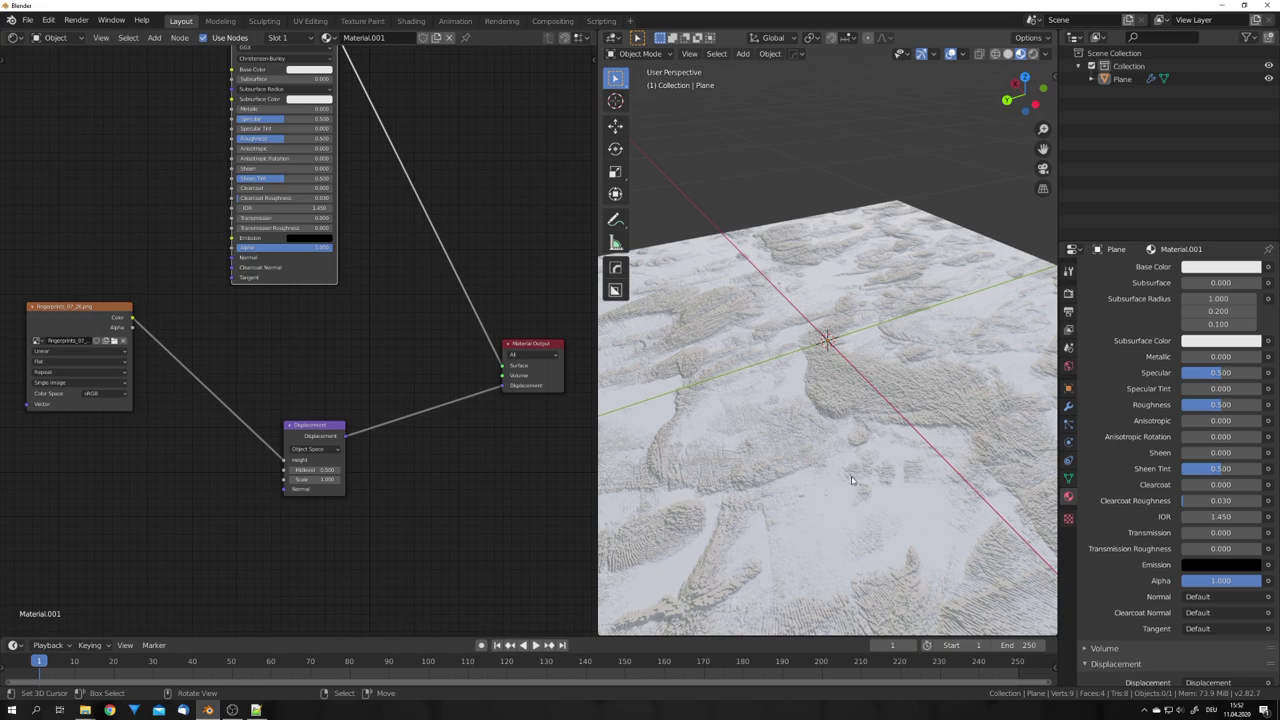
{"action": "left_click", "coordinate": [1035, 54]}
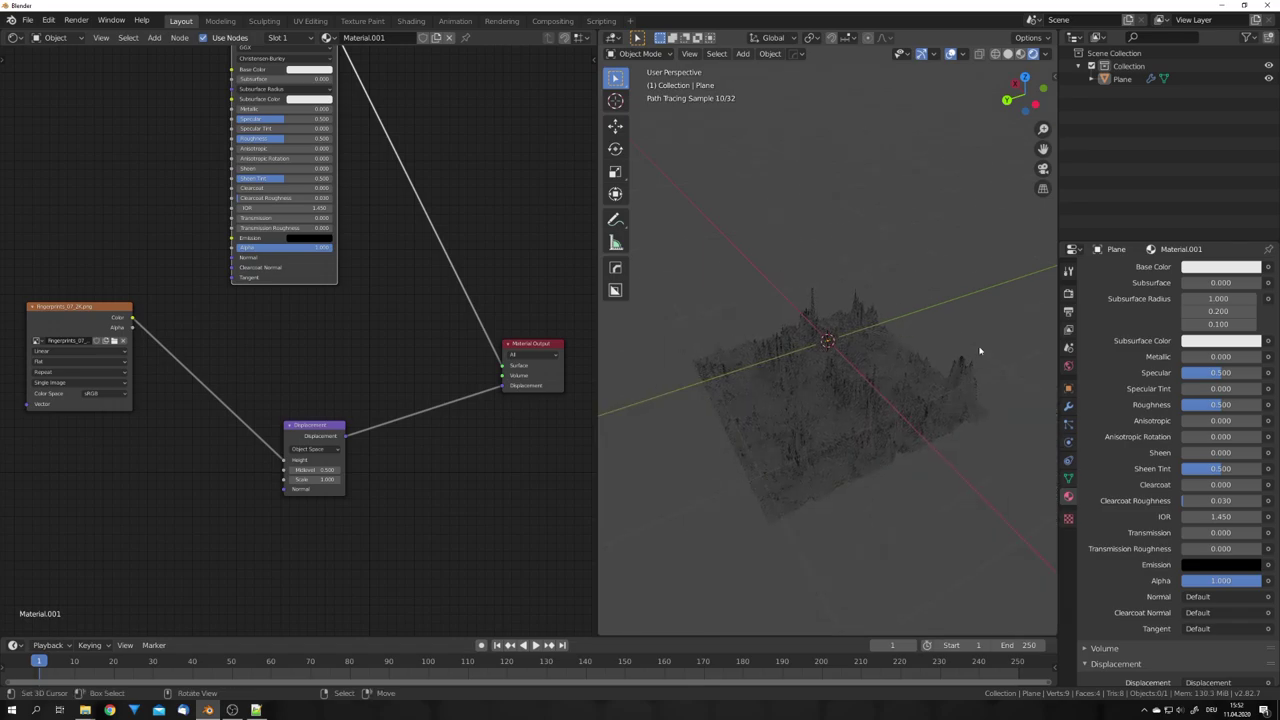
Step: Set the world's color to an Environment Texture and browse the Bilder folder for its image
{"action": "left_click", "coordinate": [1068, 366]}
{"action": "left_click", "coordinate": [1221, 345]}
{"action": "left_click", "coordinate": [1020, 392]}
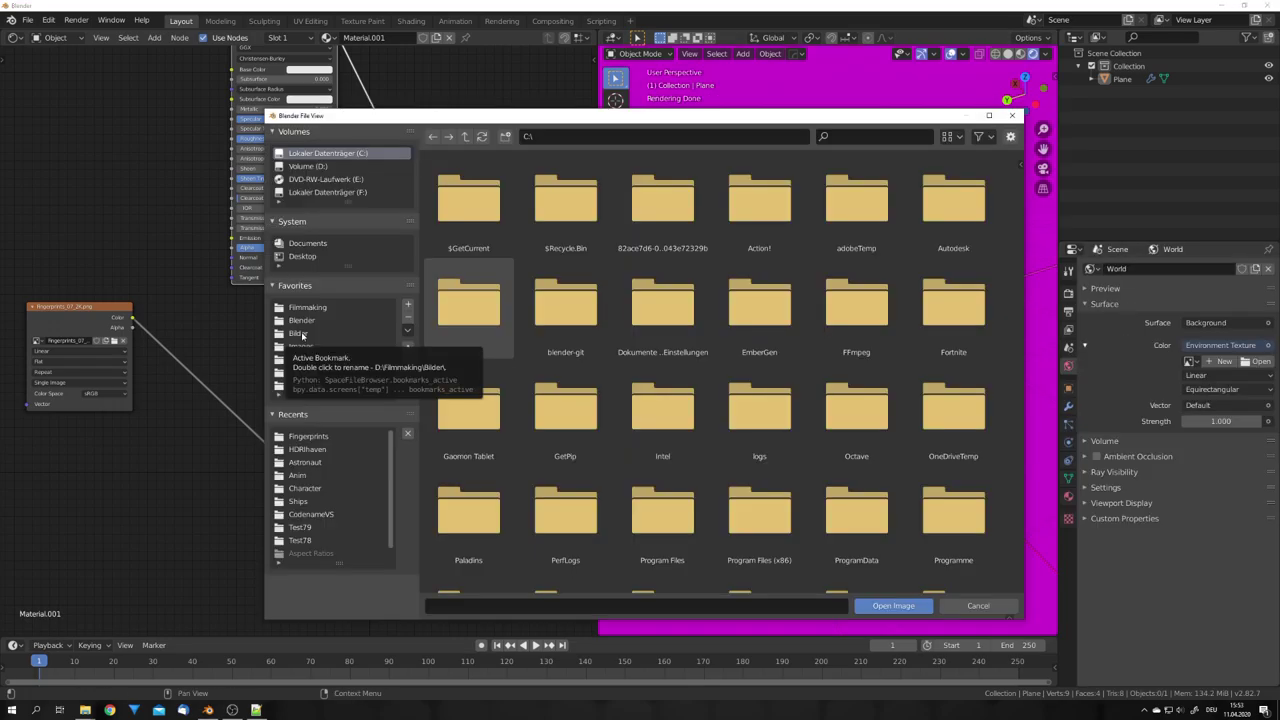
{"action": "left_click", "coordinate": [298, 333]}
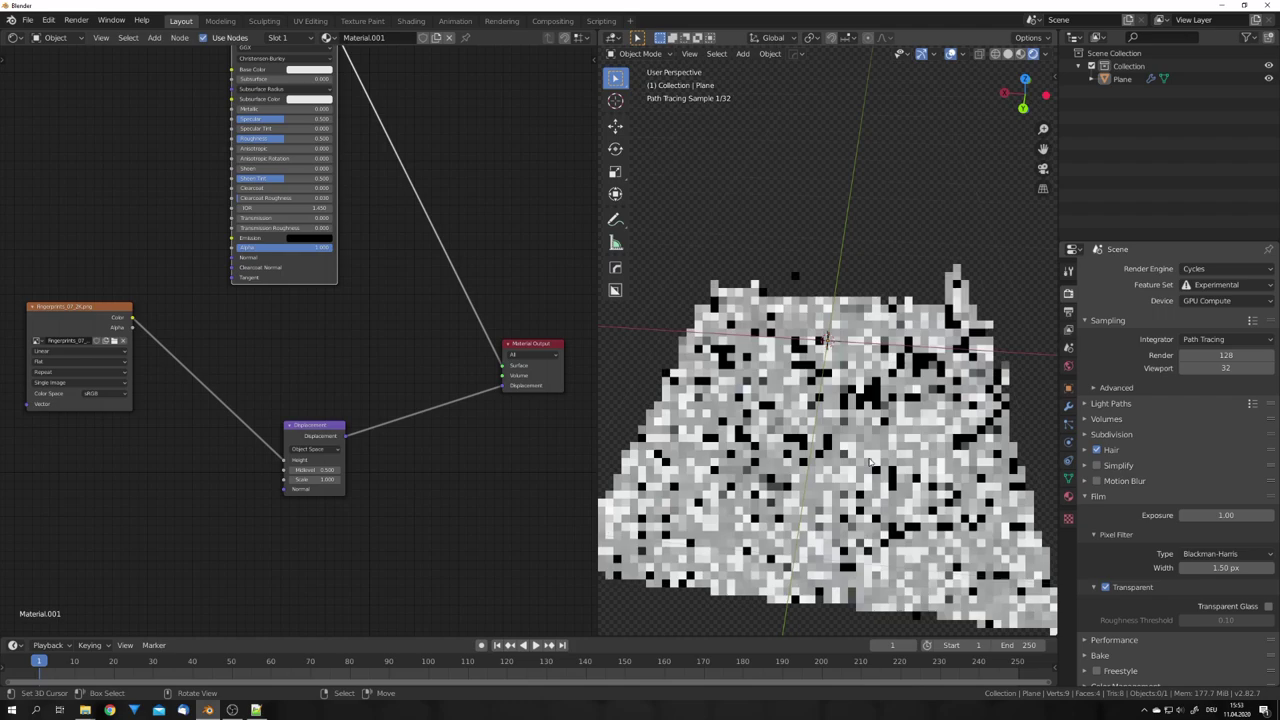
Step: Set the Displacement node's scale to 0.1
{"action": "left_click", "coordinate": [870, 463]}
{"action": "scroll", "coordinate": [400, 425], "scroll_direction": "up", "scroll_amount": 3}
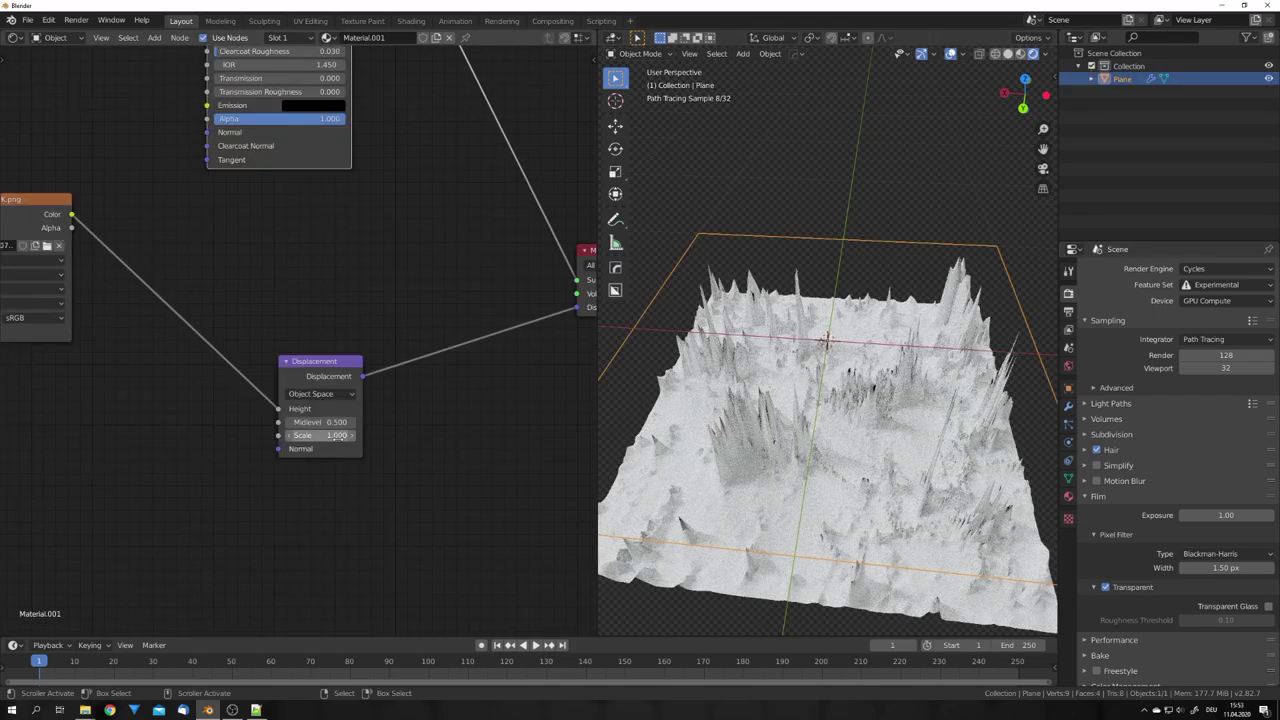
{"action": "left_click", "coordinate": [338, 437]}
{"action": "type", "text": "0.1"}
{"action": "key", "text": "Return"}
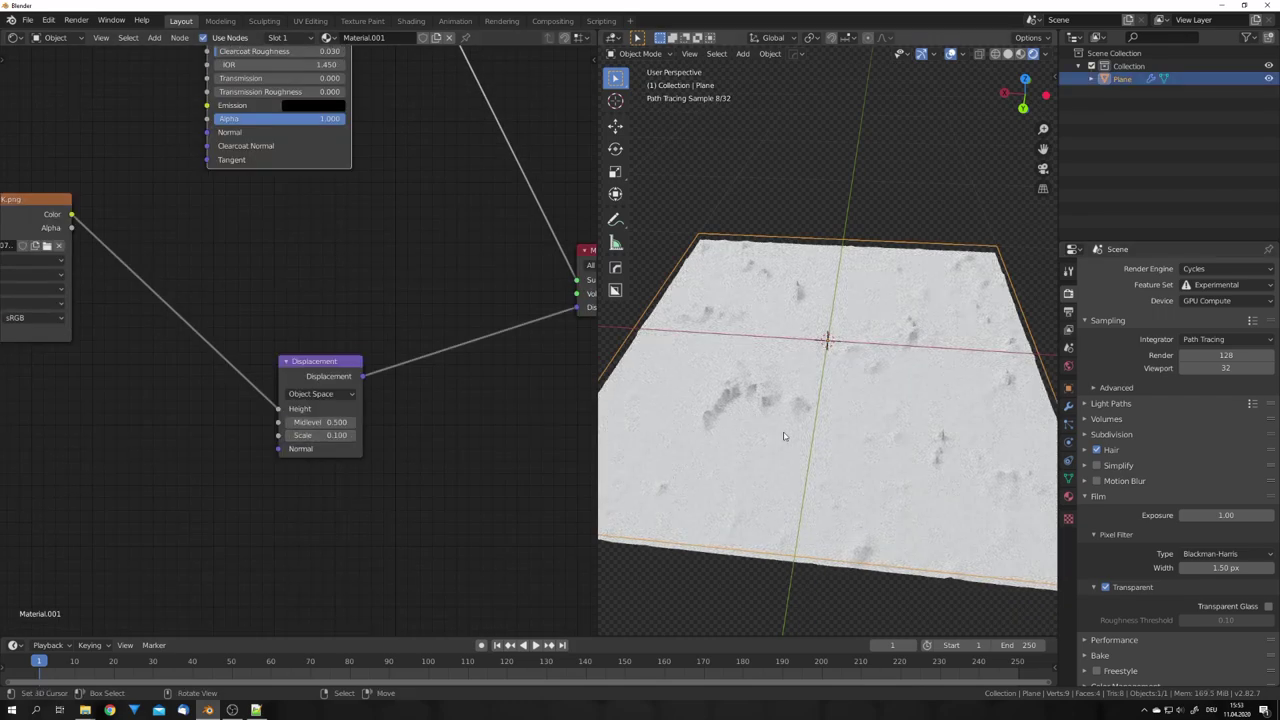
Step: Set the preview dicing rate in the Subdivision render settings to 1 px
{"action": "key", "text": "alt+a"}
{"action": "middle_click_drag", "start_coordinate": [780, 420], "coordinate": [843, 405]}
{"action": "scroll", "coordinate": [843, 405], "scroll_direction": "up", "scroll_amount": 3}
{"action": "middle_click_drag", "start_coordinate": [410, 345], "coordinate": [564, 411]}
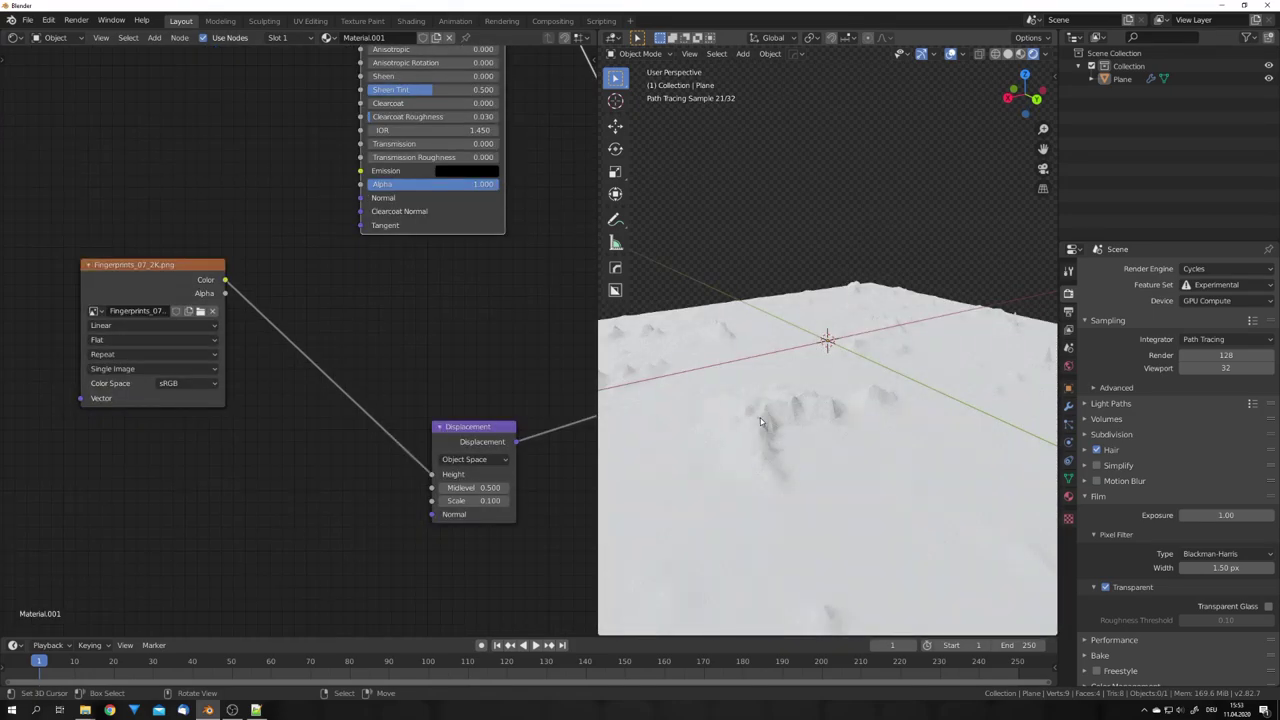
{"action": "right_click", "coordinate": [760, 418]}
{"action": "left_click", "coordinate": [1068, 311]}
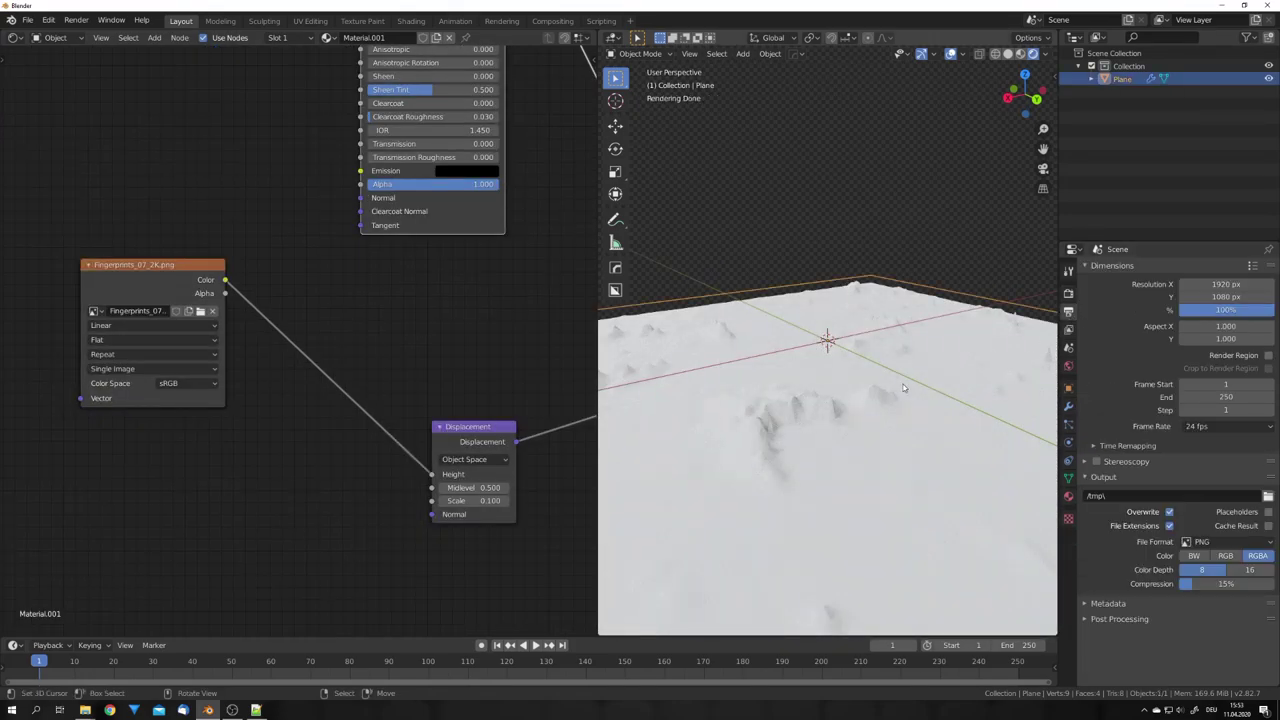
{"action": "left_click", "coordinate": [1068, 294]}
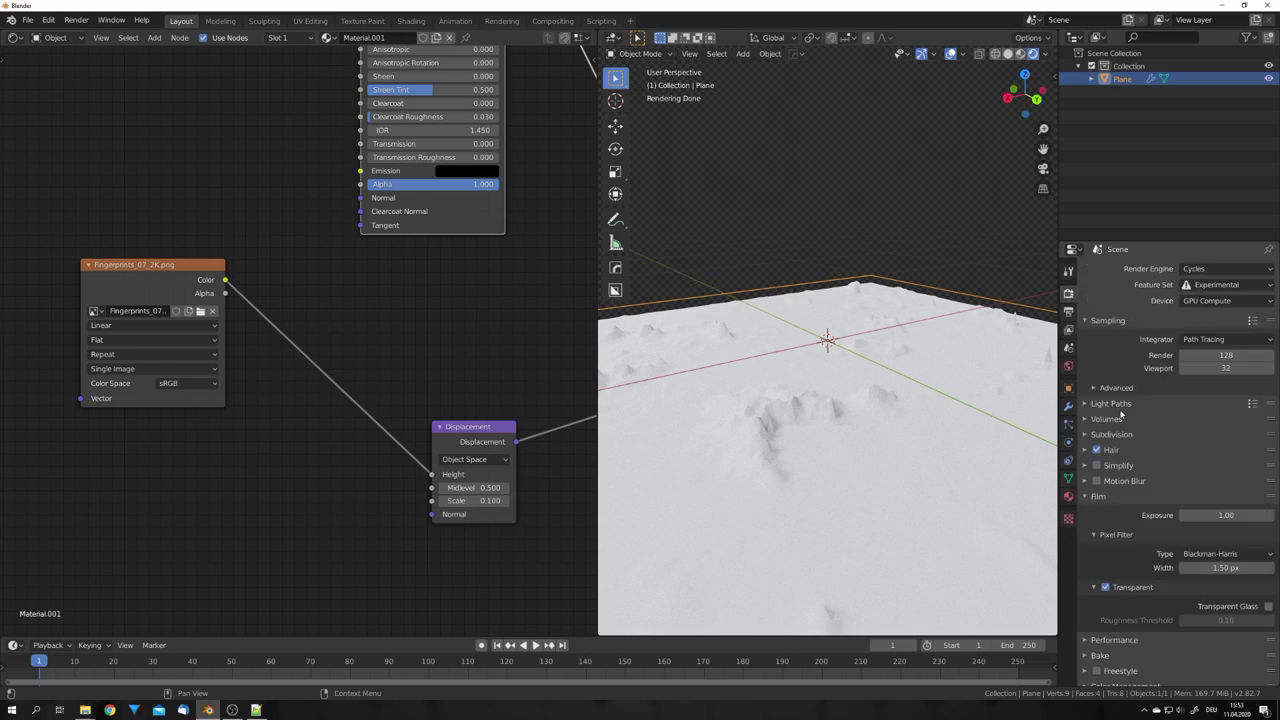
{"action": "left_click", "coordinate": [1112, 434]}
{"action": "left_click", "coordinate": [1200, 466]}
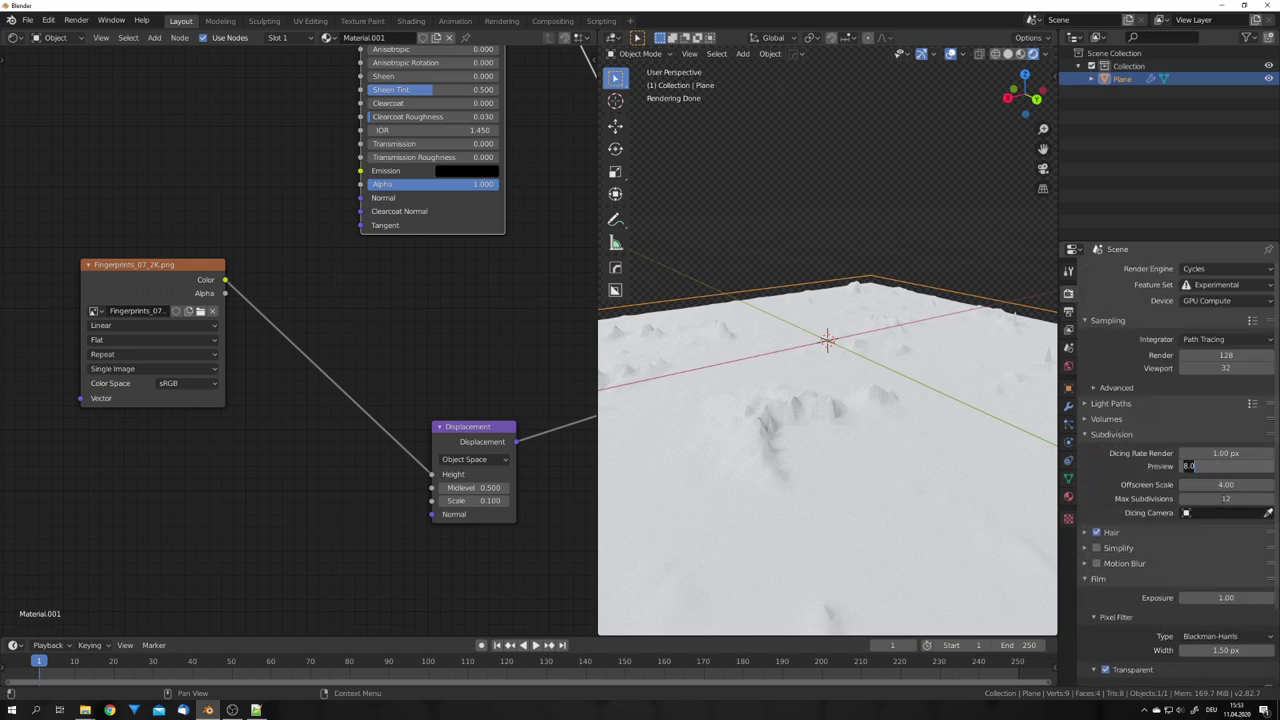
{"action": "key", "text": "Return"}
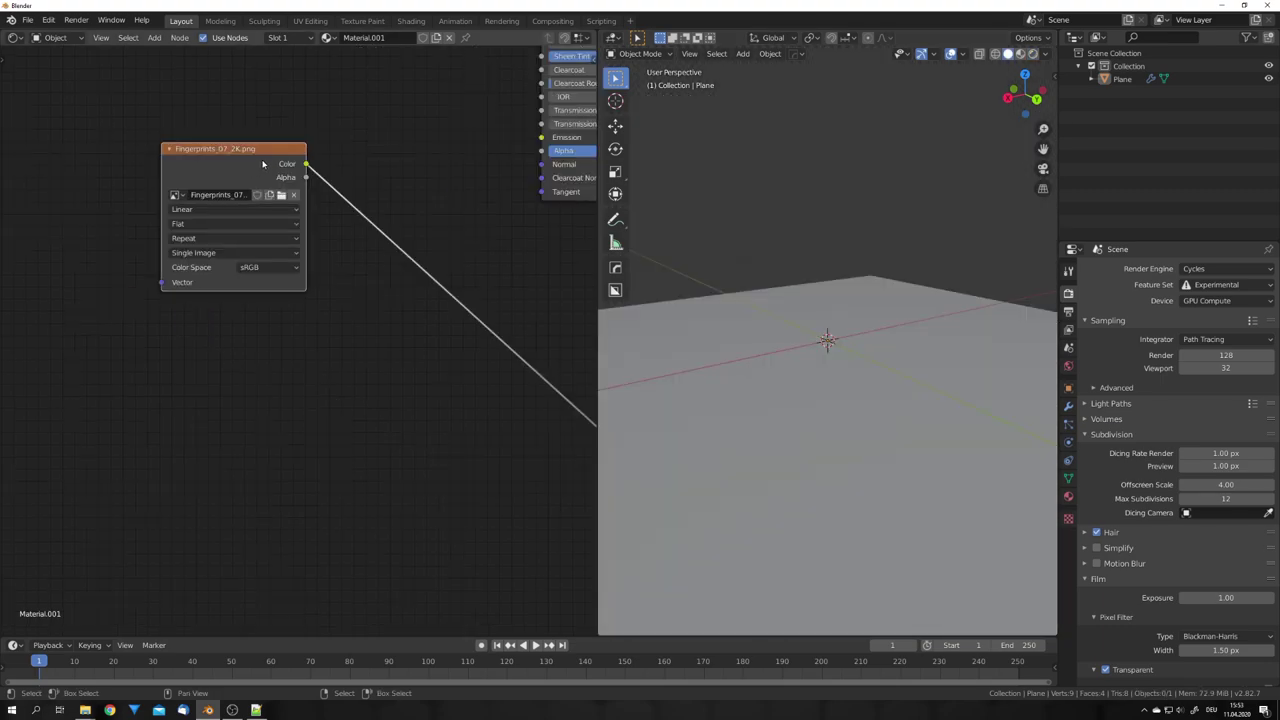
Step: Duplicate the fingerprint Image Texture node below the original and load Fingerprints_03_3K.png into the copy
{"action": "key", "text": "shift+d"}
{"action": "left_click", "coordinate": [251, 340]}
{"action": "left_click", "coordinate": [269, 371]}
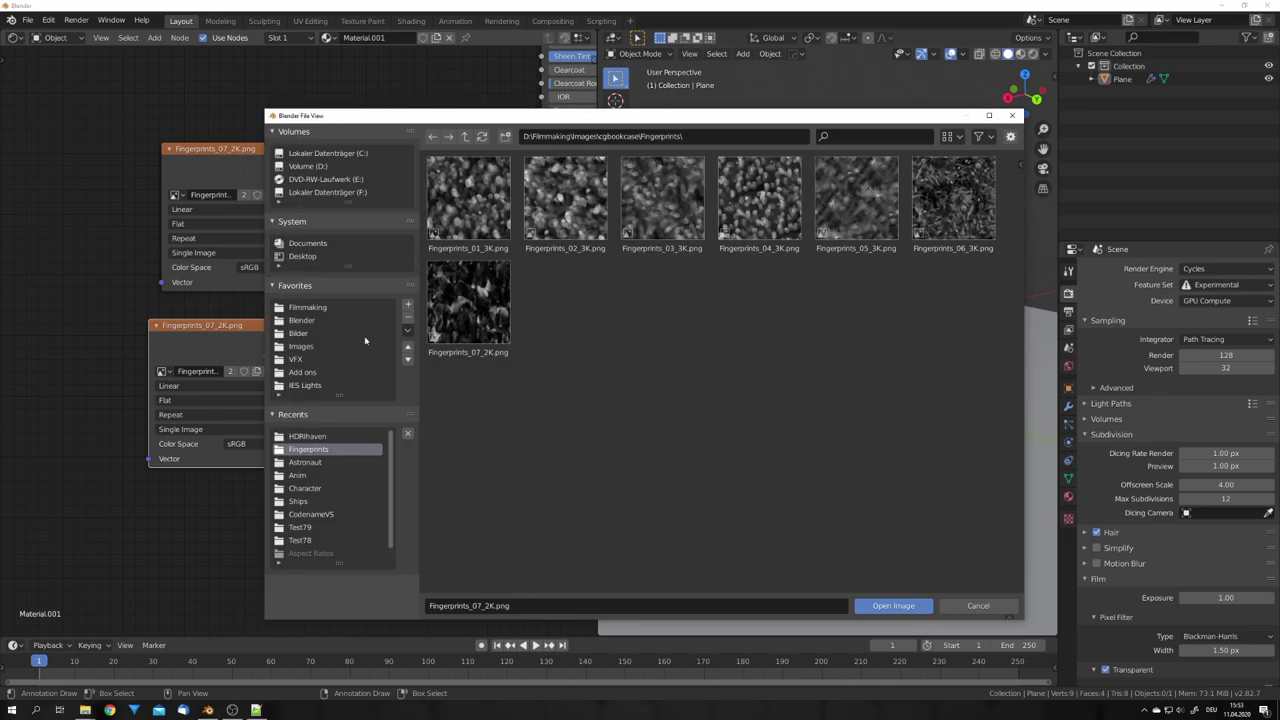
{"action": "double_click", "coordinate": [667, 203]}
Step: Insert a Mix node between the first fingerprint image and the Displacement node, and link the second image's Color to Color2
{"action": "middle_click_drag", "start_coordinate": [388, 385], "coordinate": [363, 394]}
{"action": "key", "text": "shift+a"}
{"action": "left_click", "coordinate": [363, 391]}
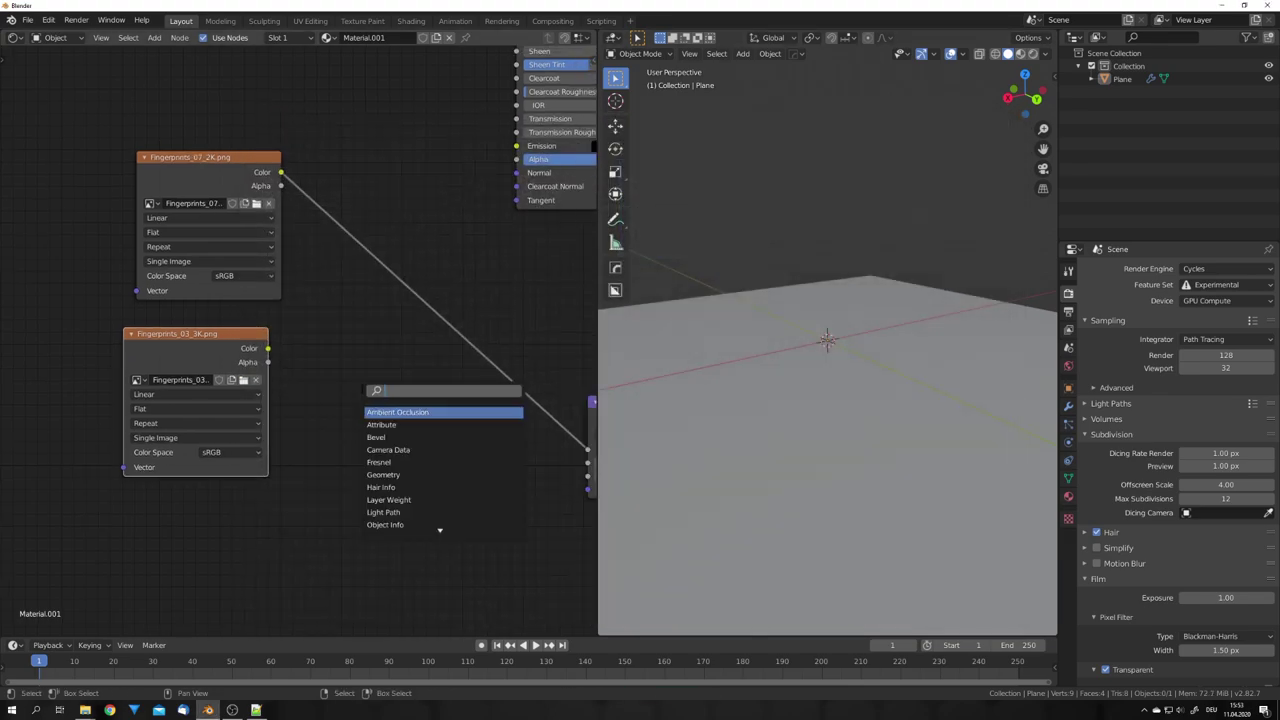
{"action": "type", "text": "mix"}
{"action": "key", "text": "Return"}
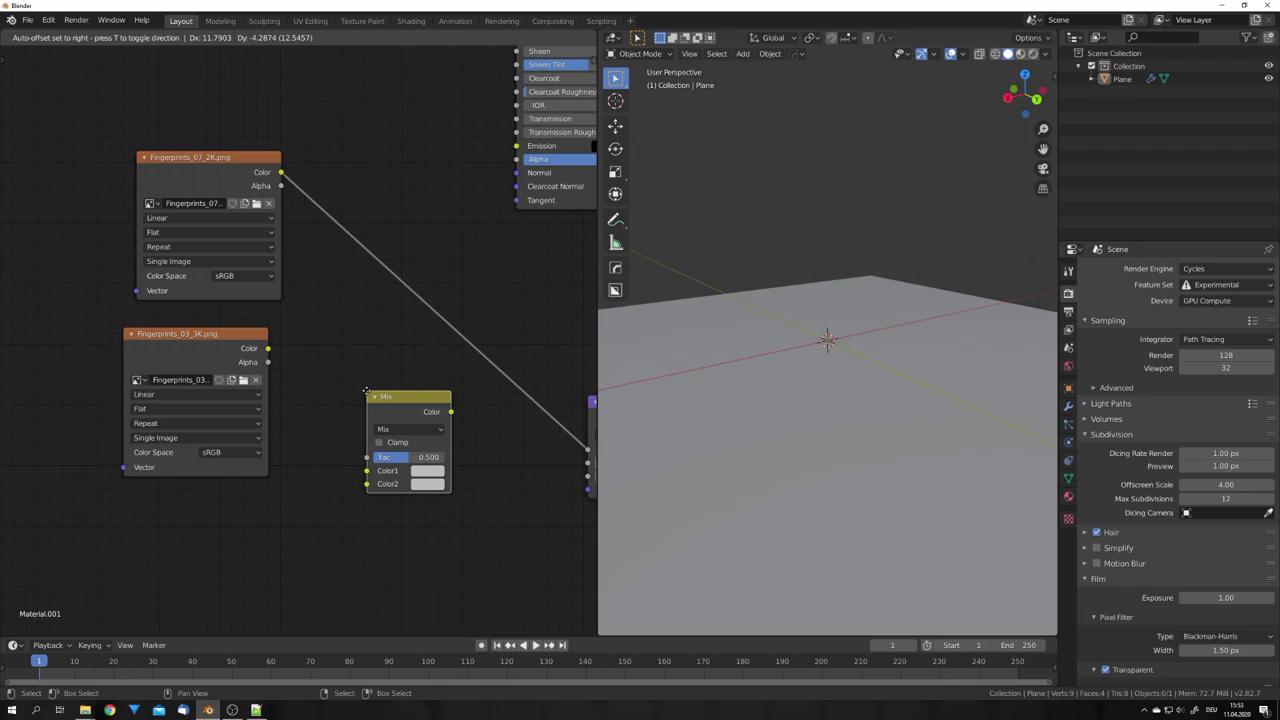
{"action": "left_click", "coordinate": [382, 275]}
{"action": "left_click_drag", "start_coordinate": [268, 348], "coordinate": [381, 366]}
Step: Preview the mixed fingerprint displacement in Rendered shading and return the viewport to Solid shading
{"action": "middle_click_drag", "start_coordinate": [377, 402], "coordinate": [327, 384]}
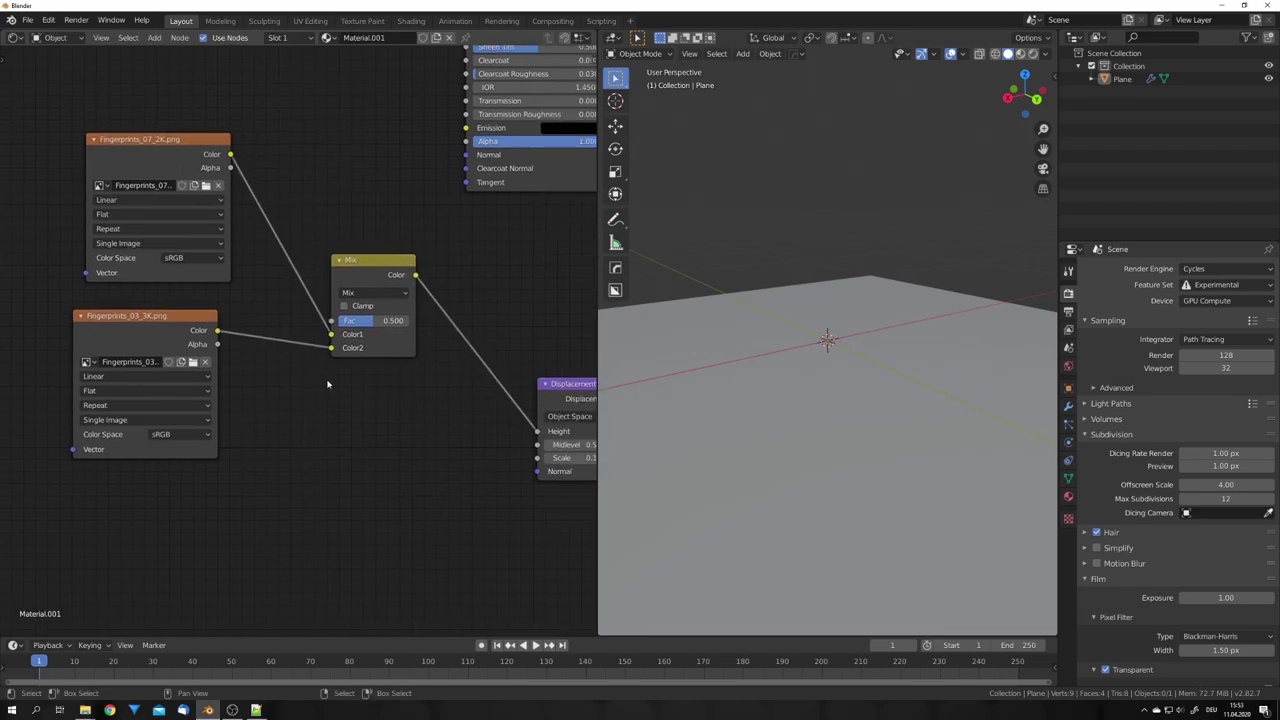
{"action": "scroll", "coordinate": [327, 384], "scroll_direction": "down", "scroll_amount": 3}
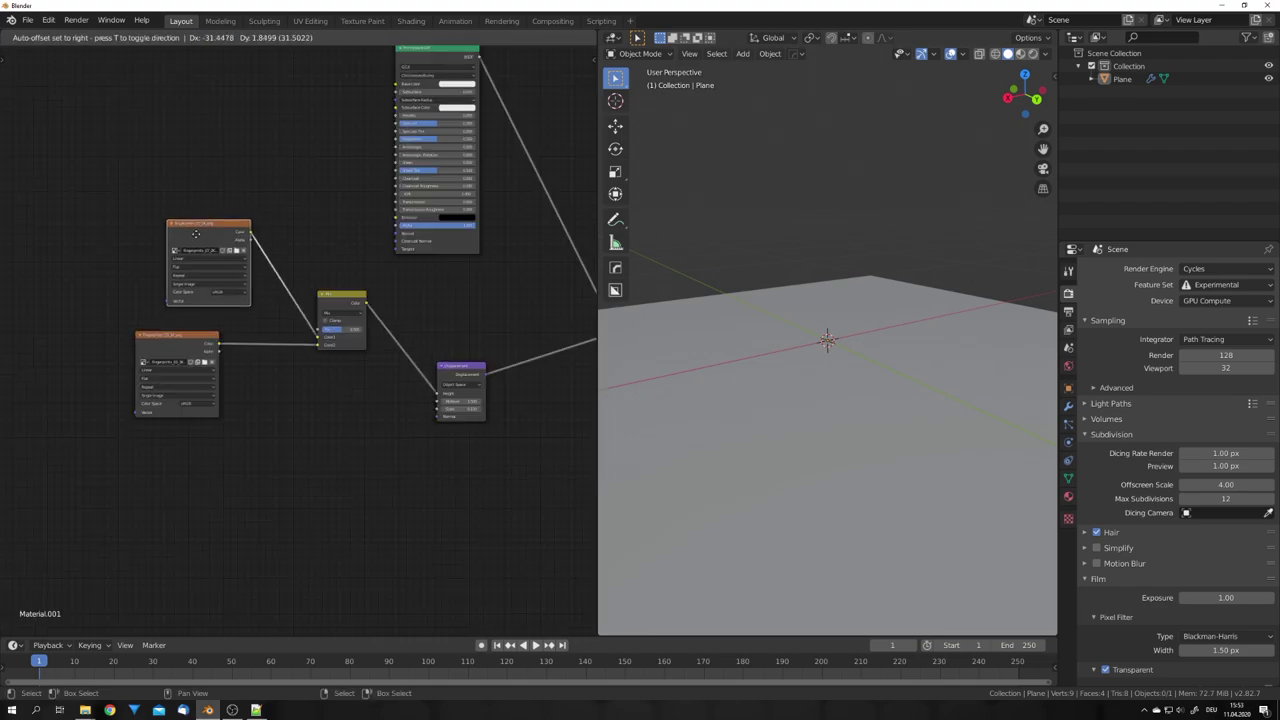
{"action": "left_click", "coordinate": [317, 363]}
{"action": "key", "text": "shift+z"}
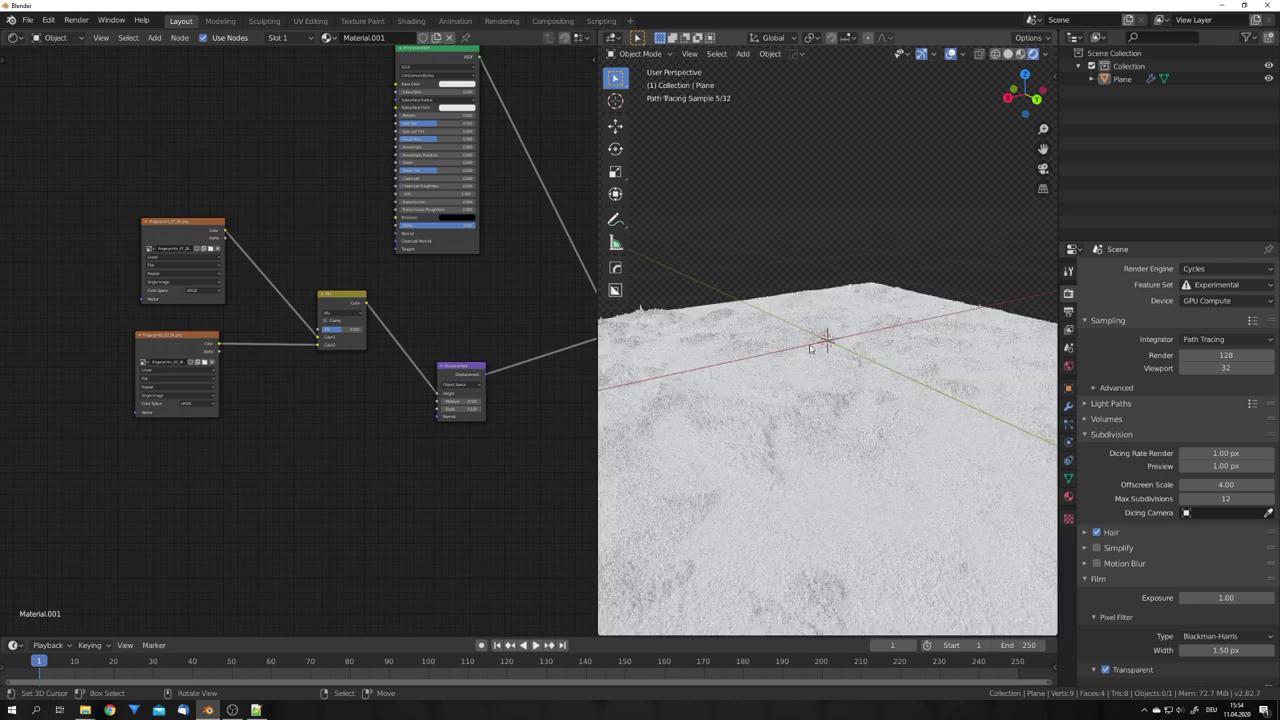
{"action": "key", "text": "shift+z"}
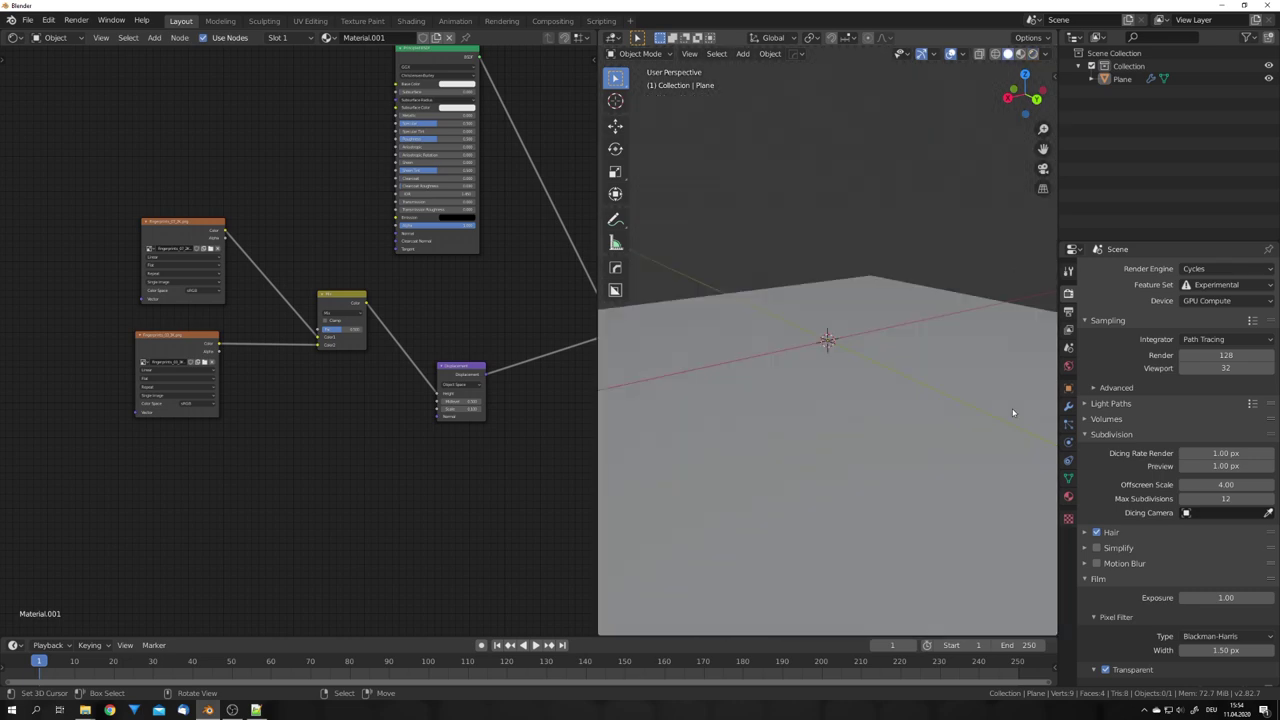